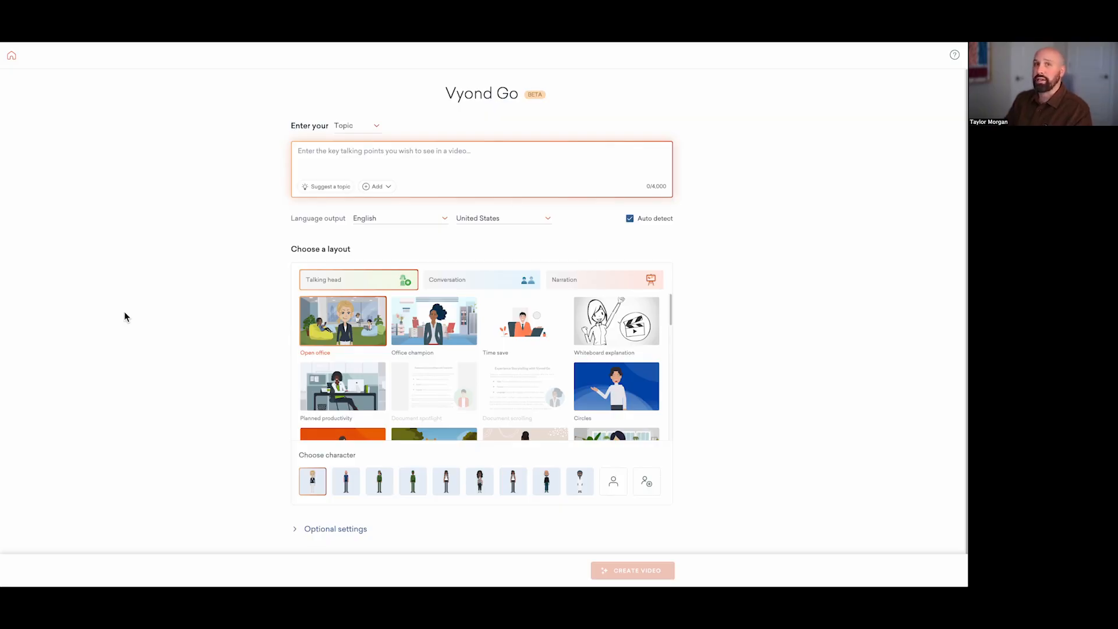
left_click(377, 127)
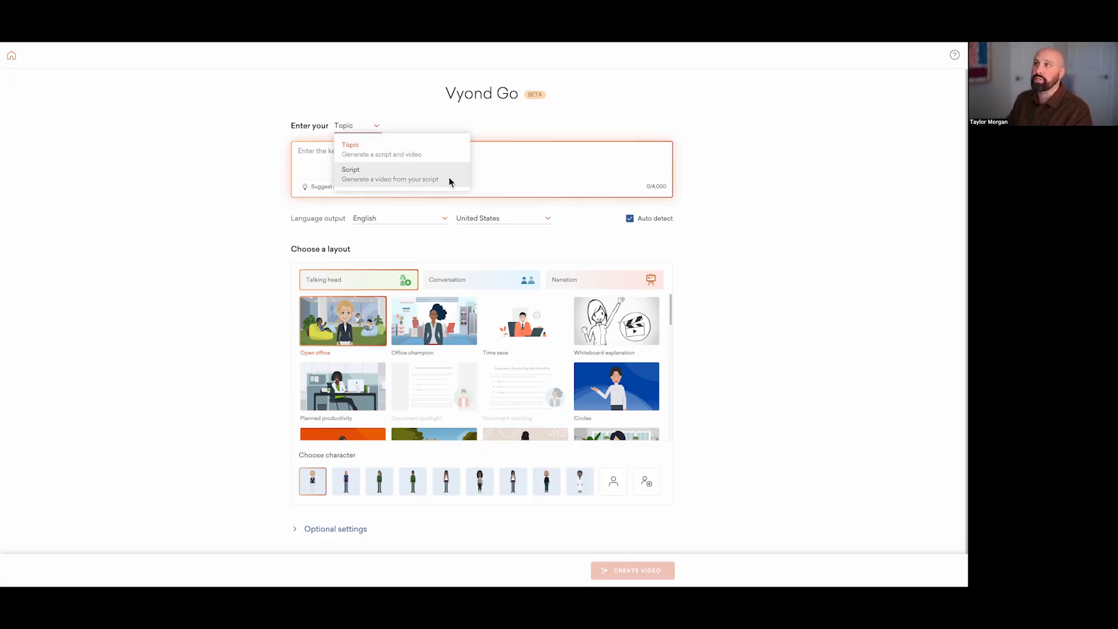
left_click(224, 222)
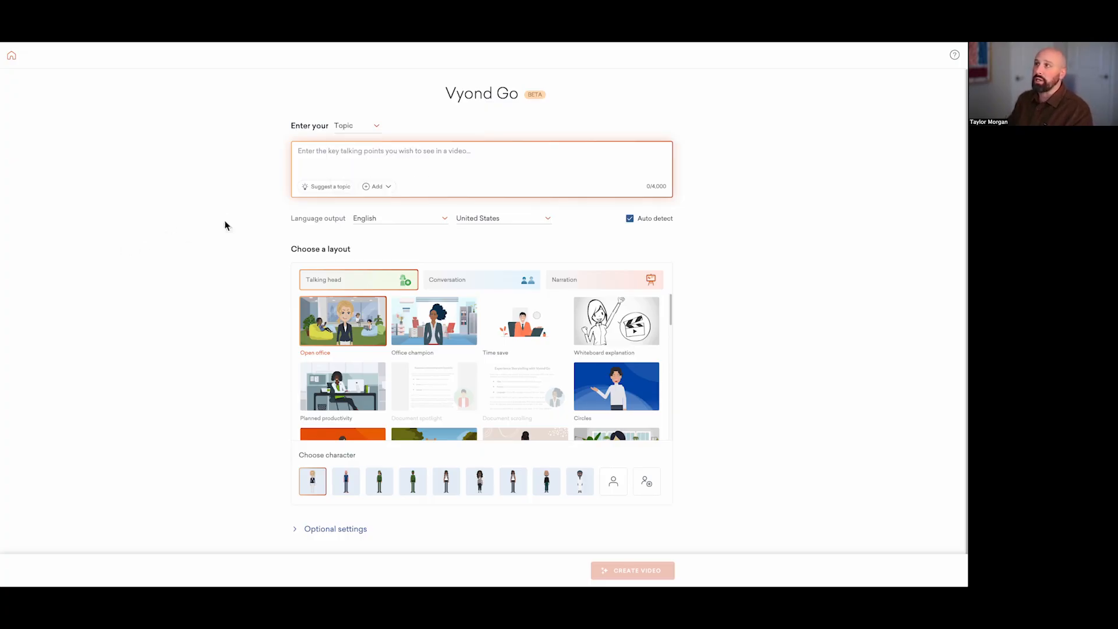
left_click(392, 187)
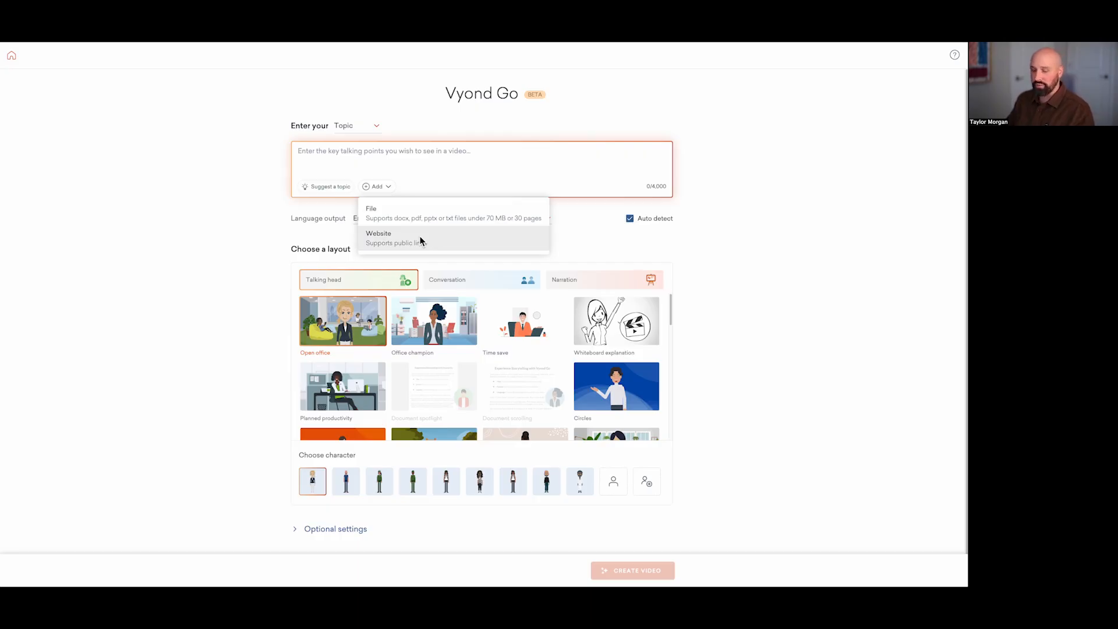
Step: Paste the Vyond and Zodio sales call notes as the video topic and insert two line breaks above them
left_click(344, 159)
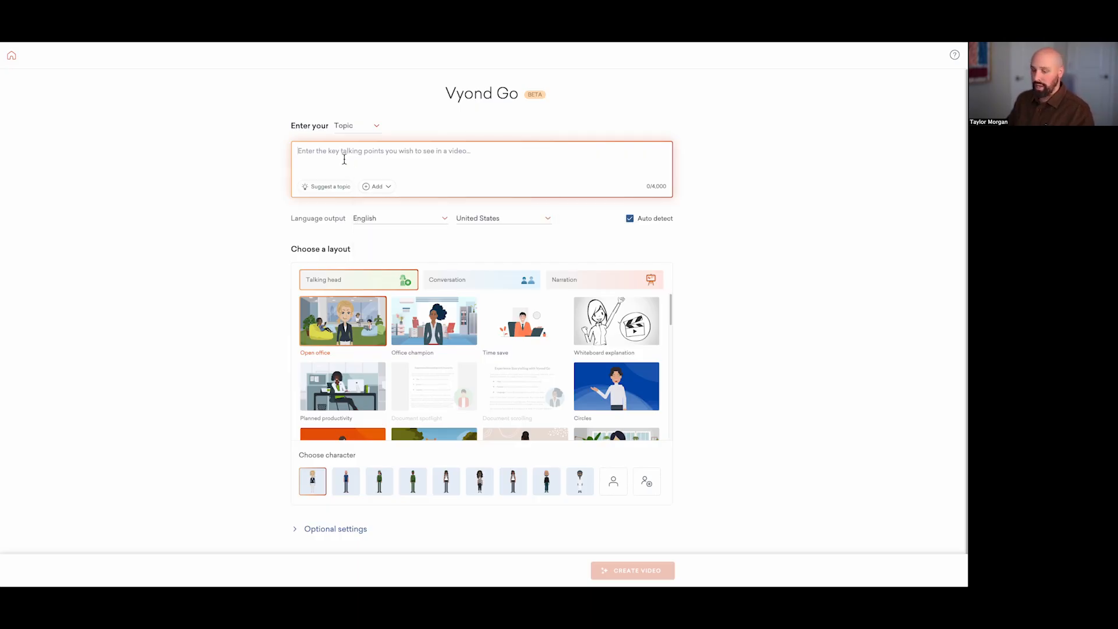
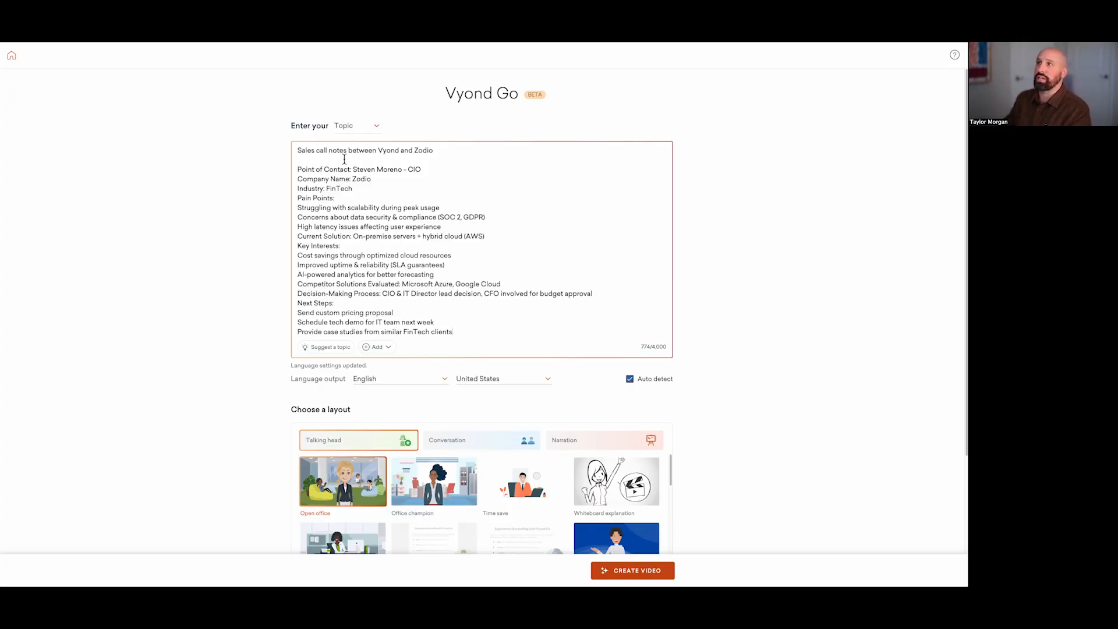
left_click(298, 151)
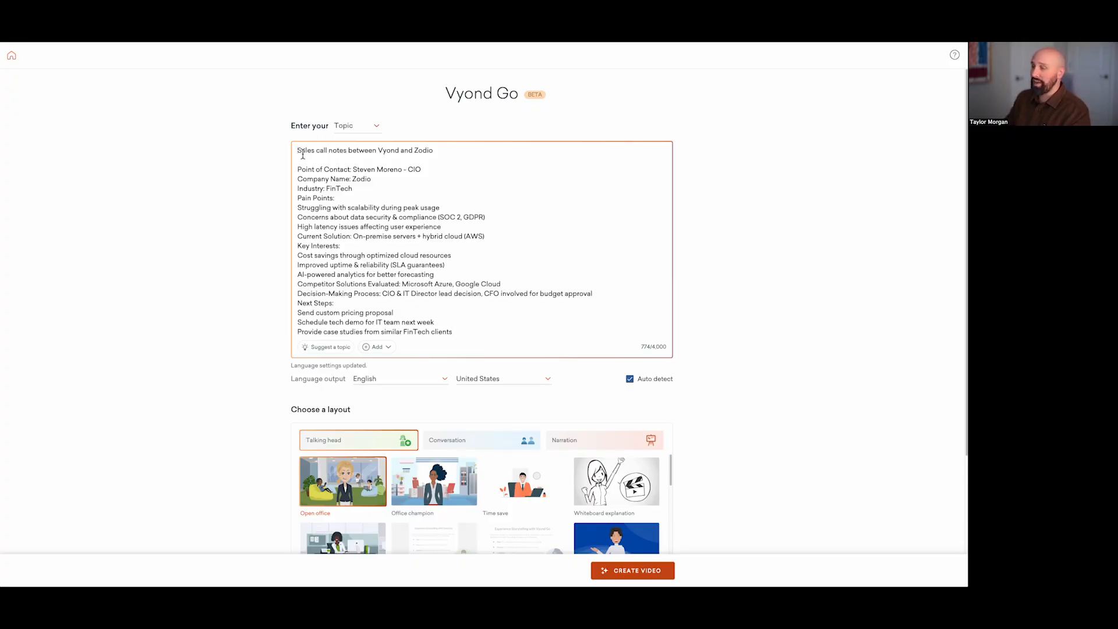
key("Return")
key("Return")
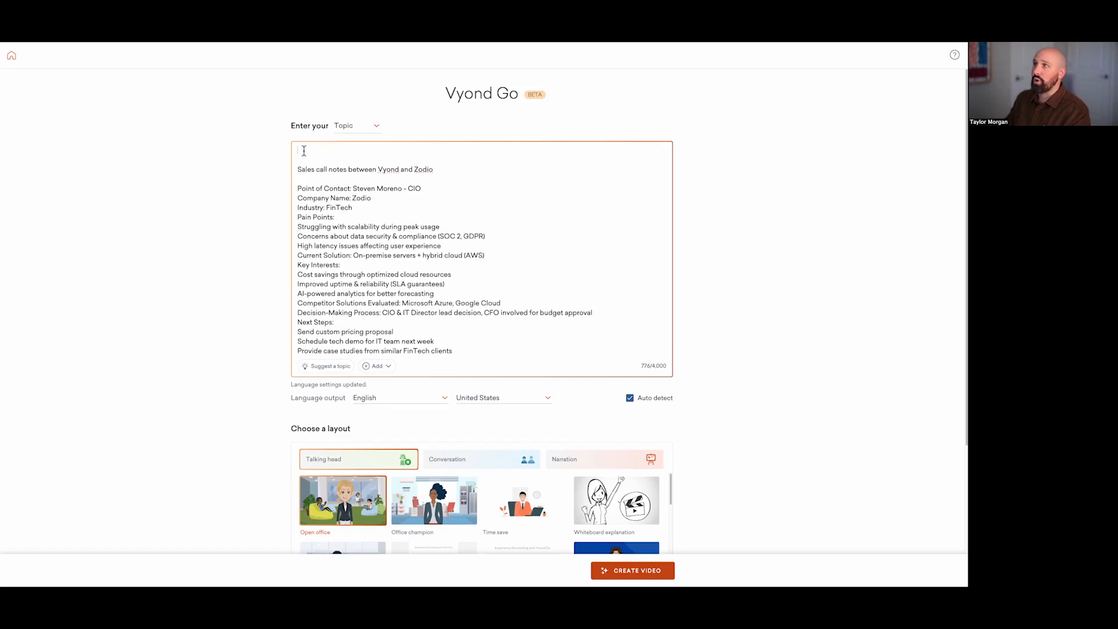
Step: Write the instruction "Create a recap of the notes below" above the sales call notes
type("Cr")
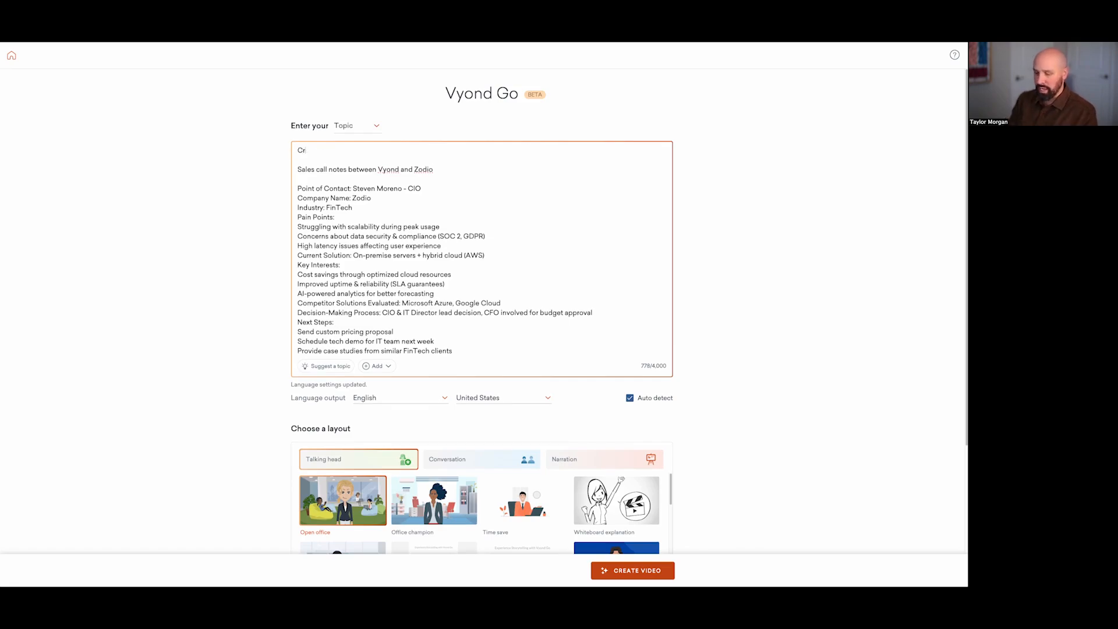
type("eate a re")
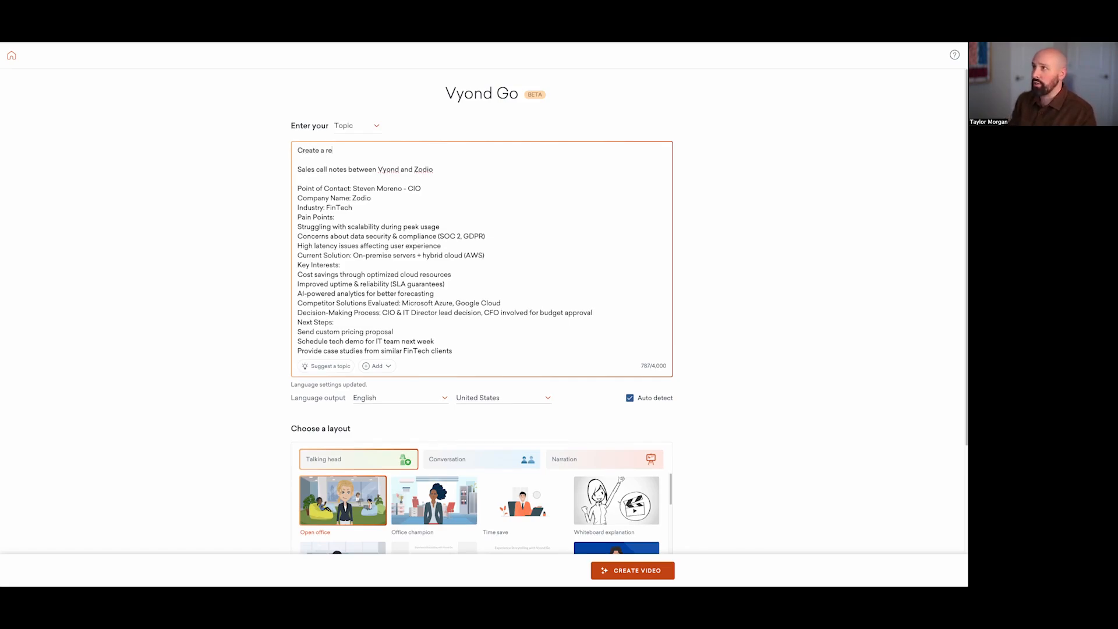
type("cap of the npote")
key("BackSpace")
key("BackSpace")
type("ote")
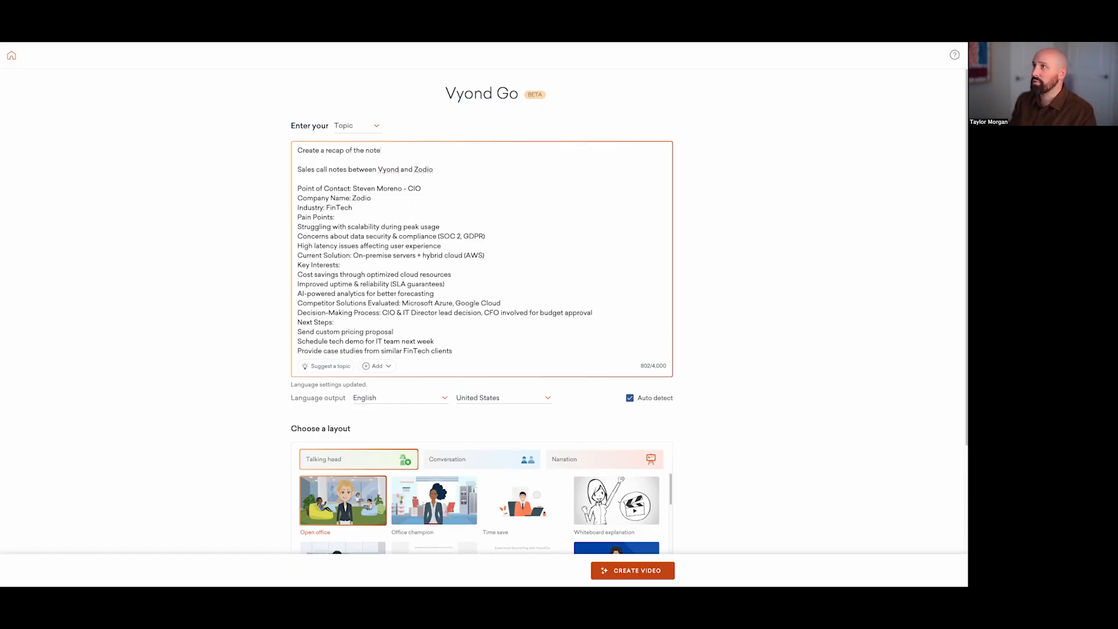
type("s below")
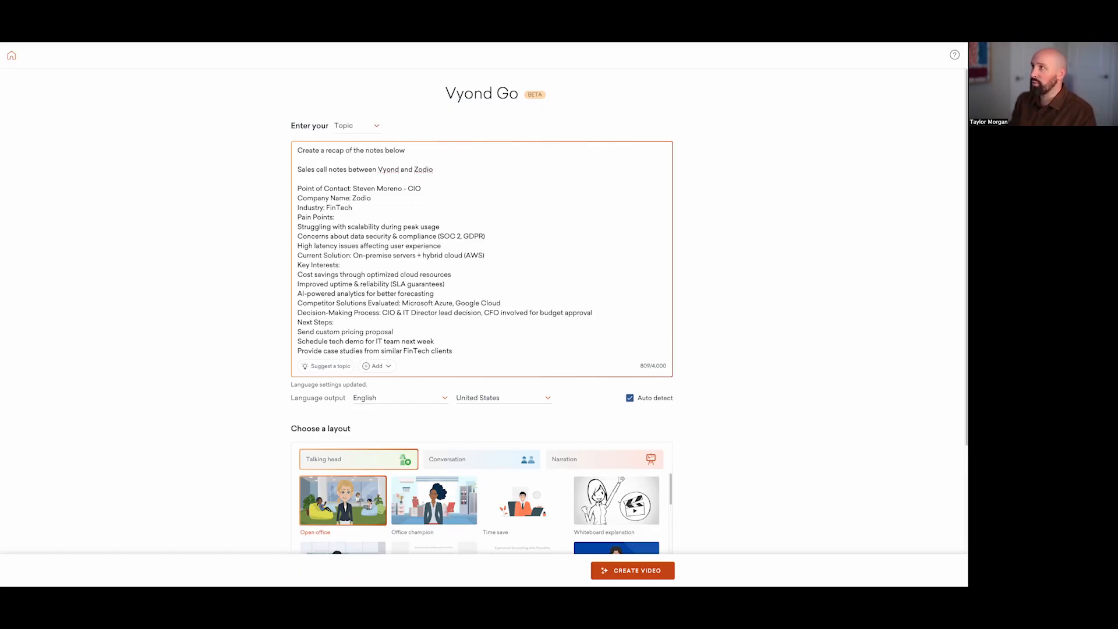
type(". End the vide")
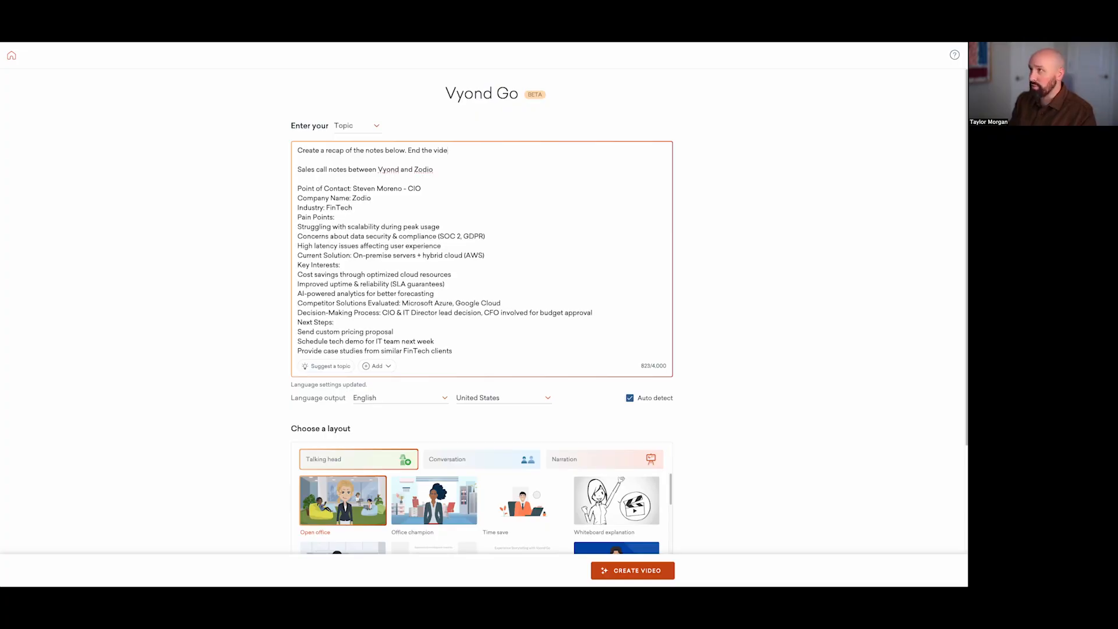
type("o with a call-")
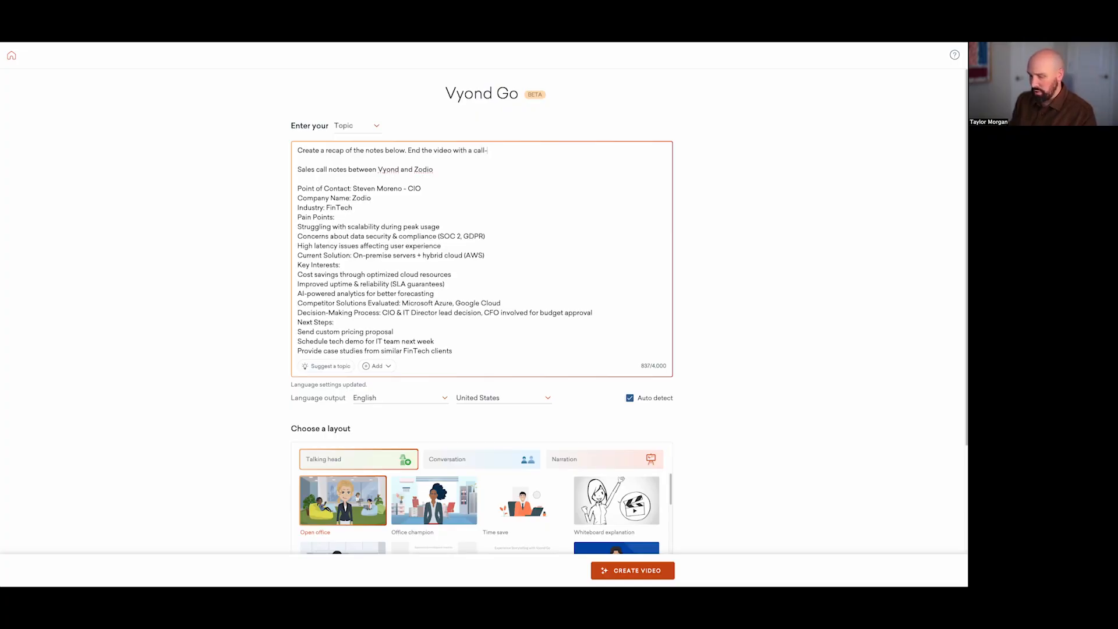
type("tp-action ")
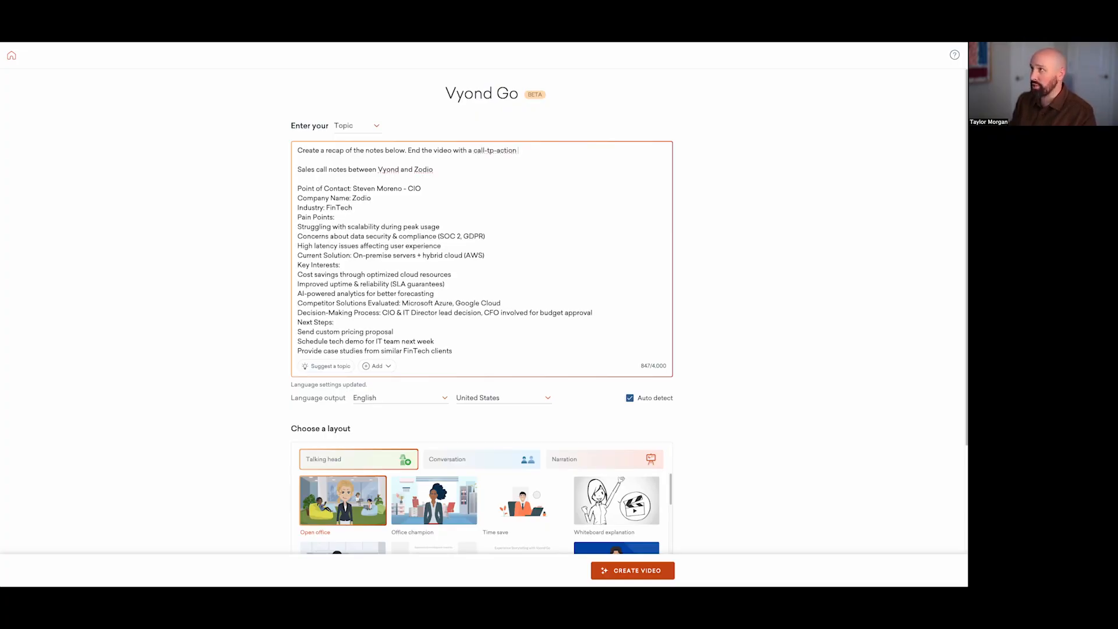
type("to sche")
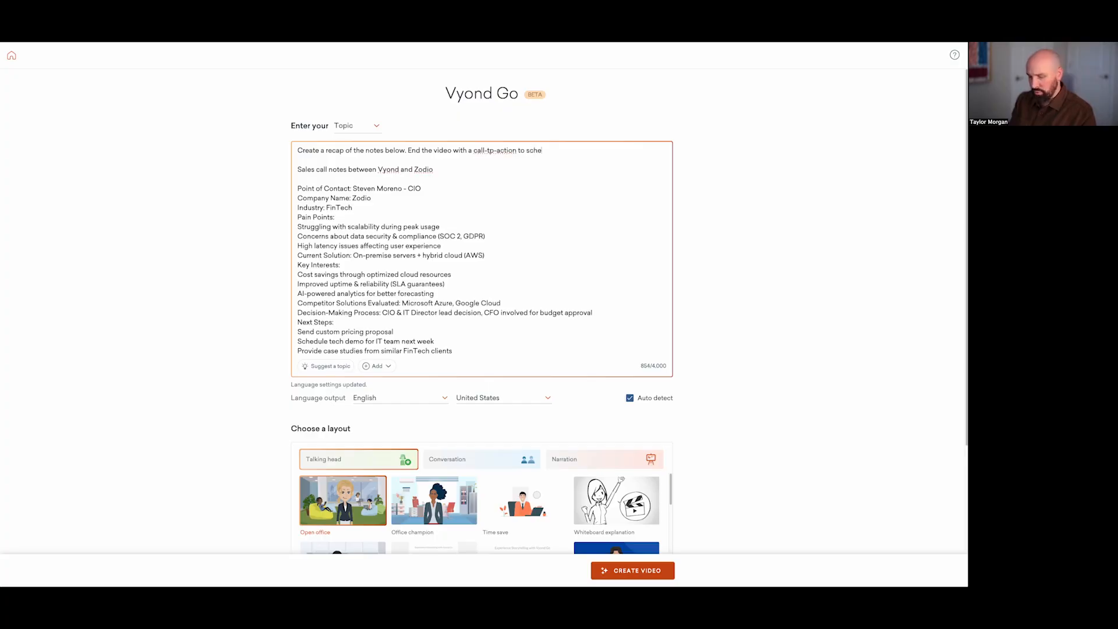
type("dule a fo")
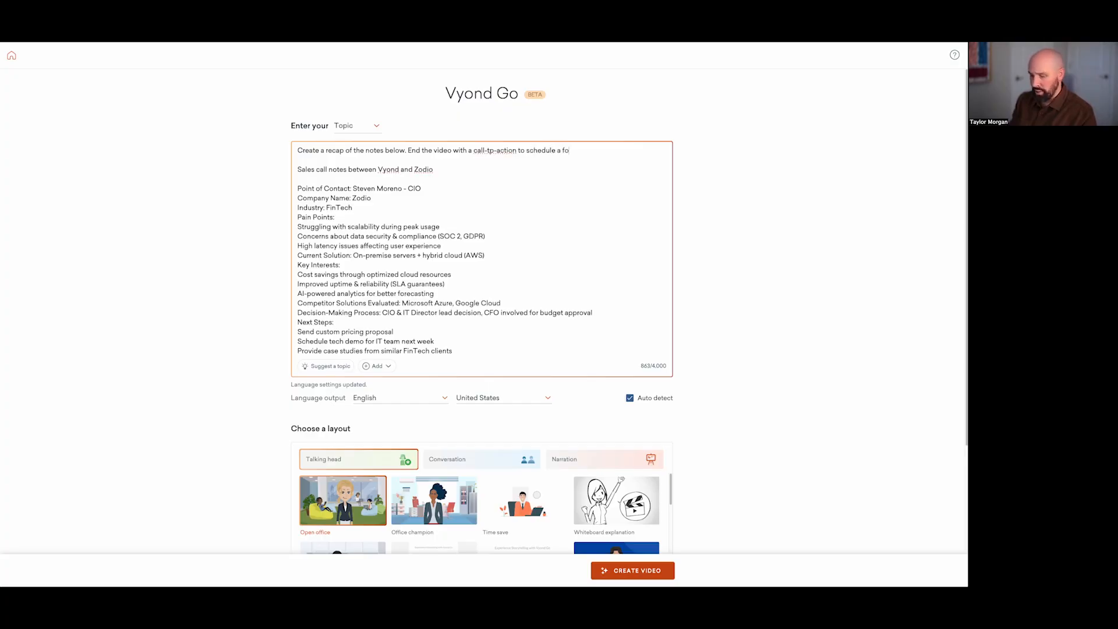
type("llowup mcall  Sales ")
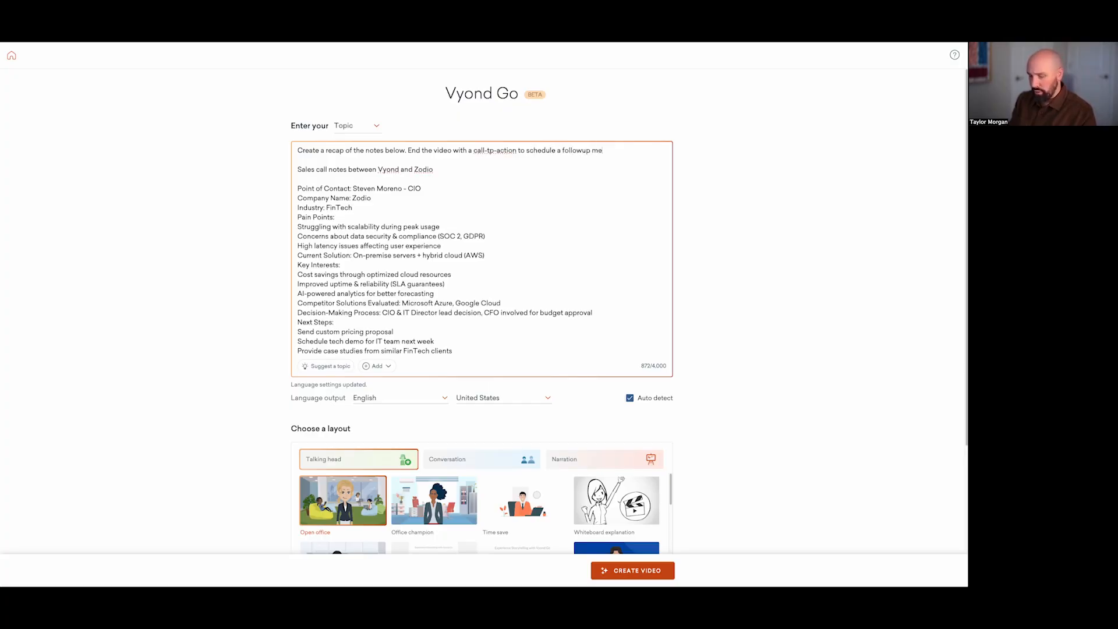
type("call")
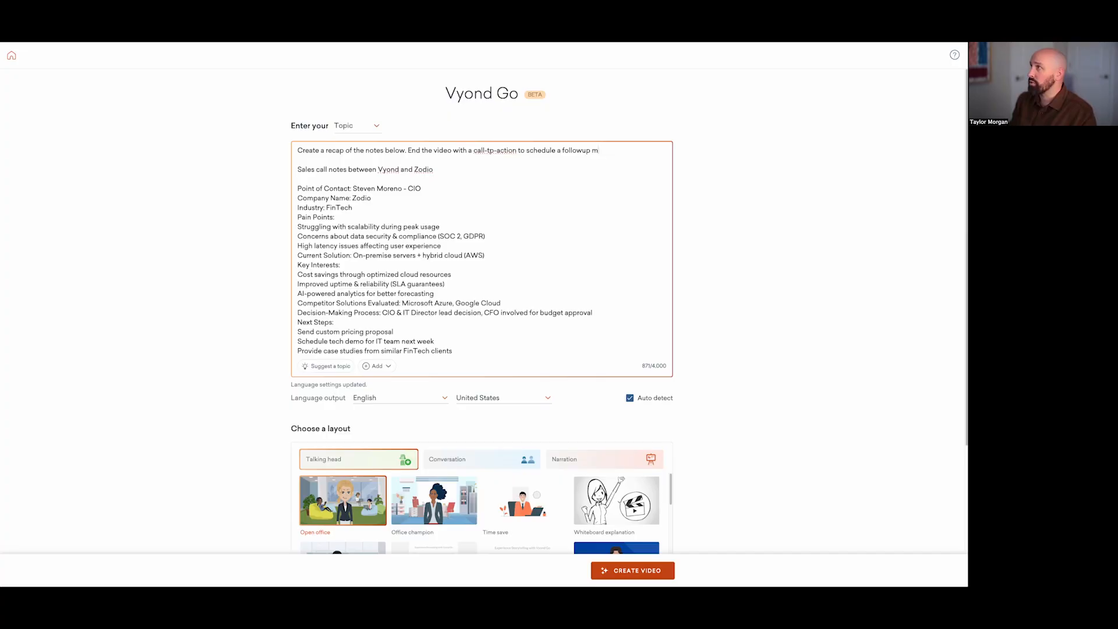
Step: Continue the instruction with ". End the video with a call-to-action to schedule a followup call"
key("BackSpace")
type("call")
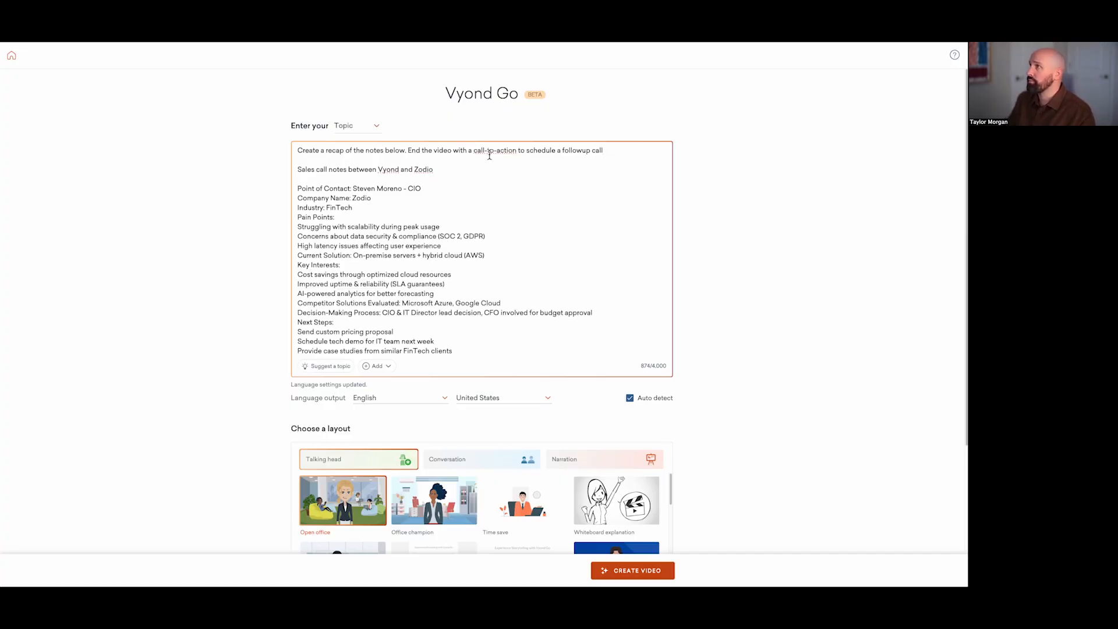
left_click(494, 155)
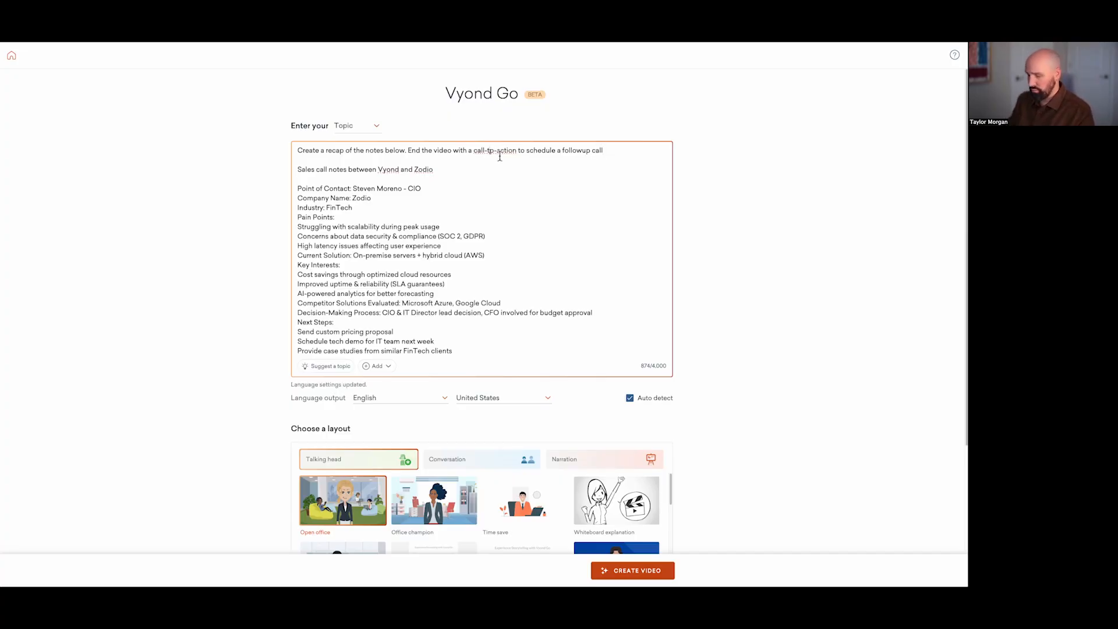
key("BackSpace")
type("o")
Step: Look through the Conversation and Narration layouts and select the Triangles layout under Talking head
scroll(157, 307, "down", 3)
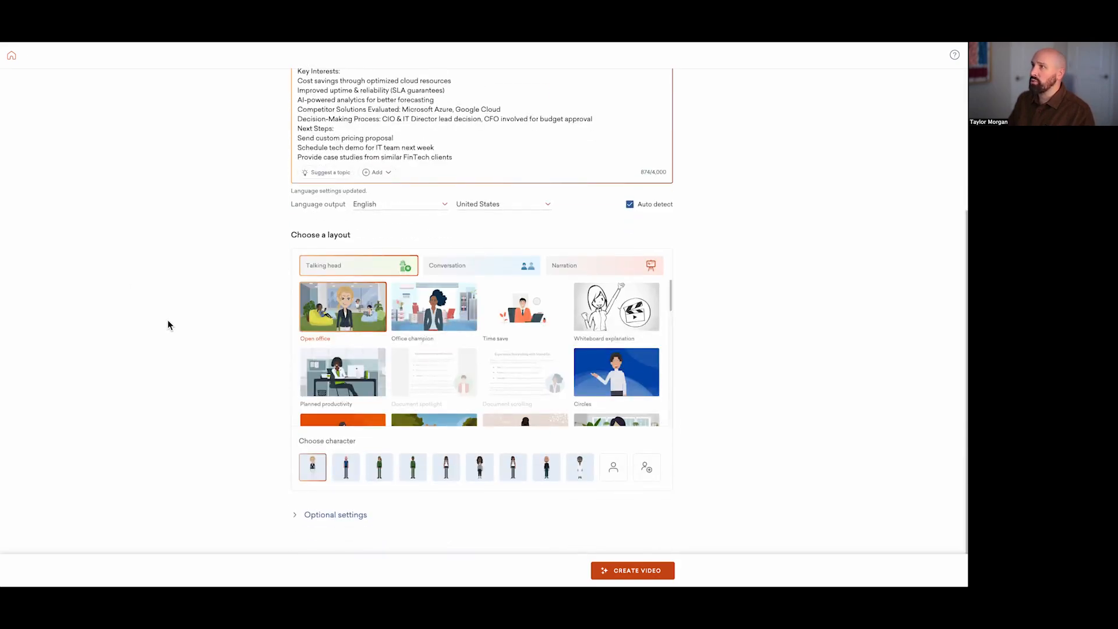
scroll(372, 314, "down", 1)
scroll(370, 298, "up", 1)
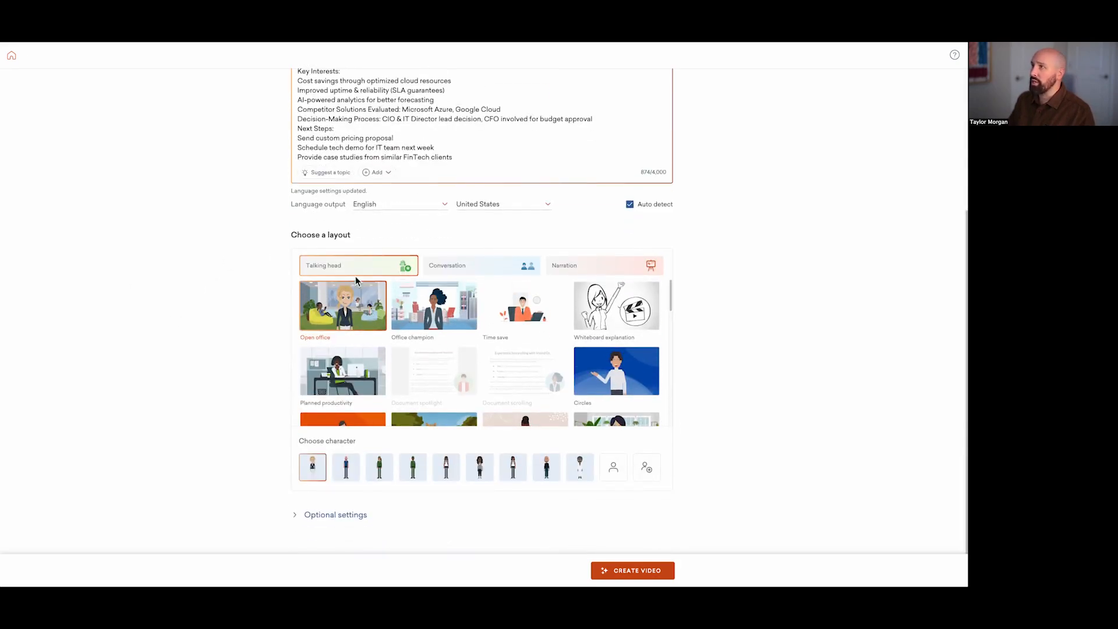
left_click(469, 269)
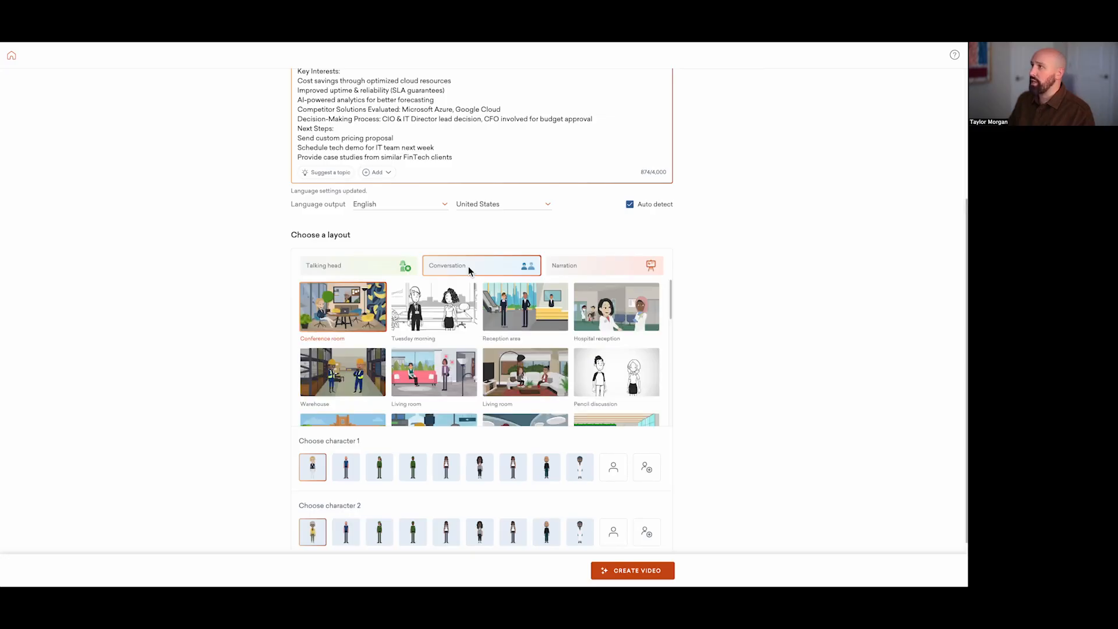
left_click(597, 265)
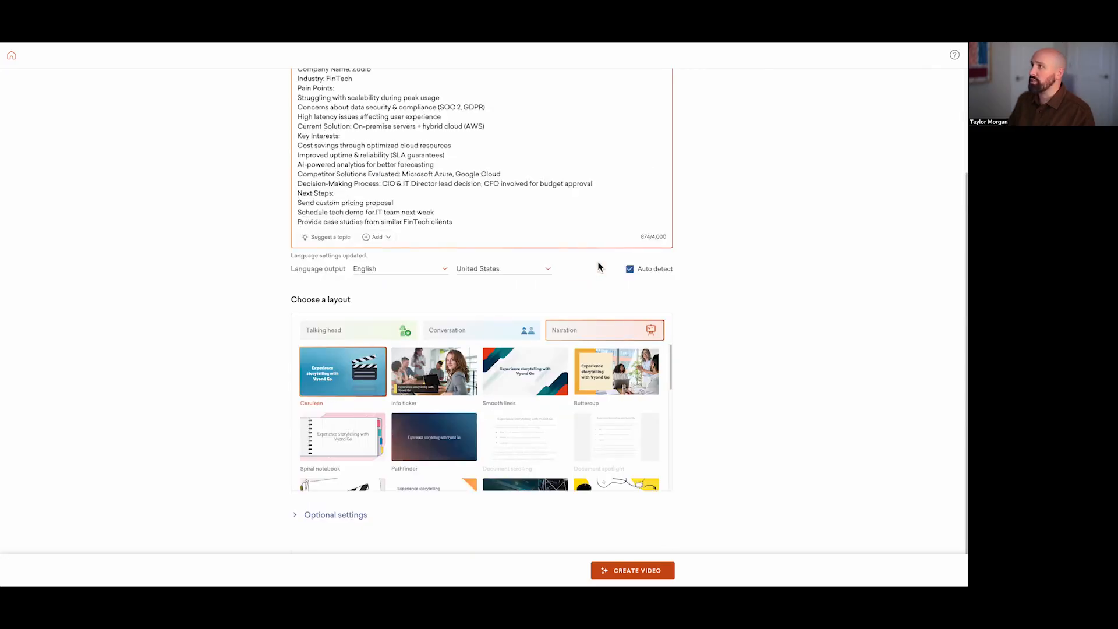
left_click(349, 340)
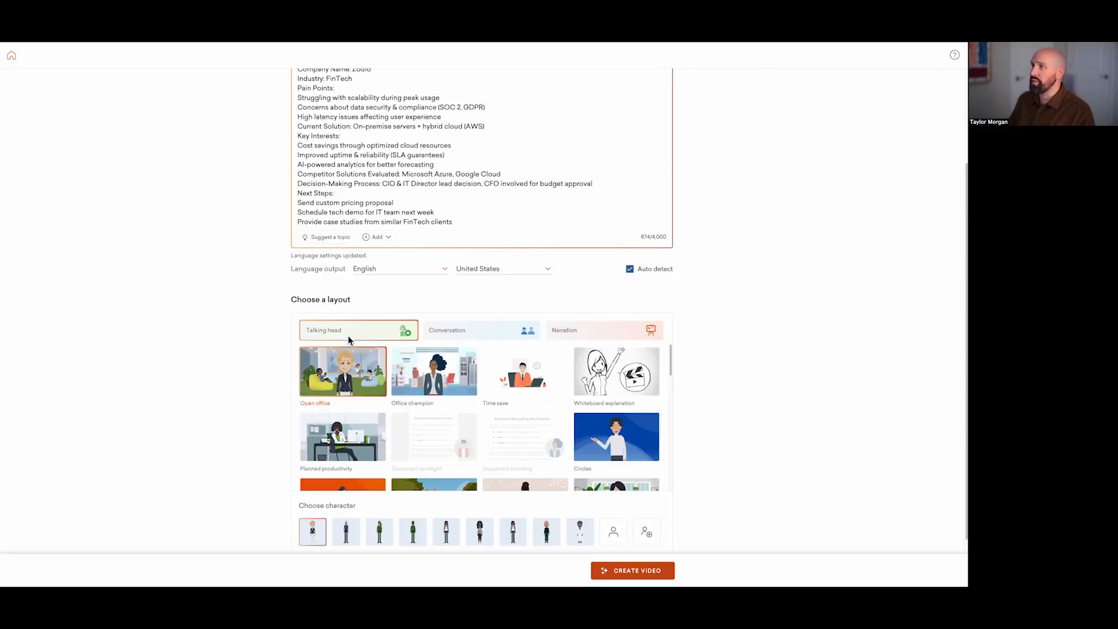
scroll(460, 428, "down", 2)
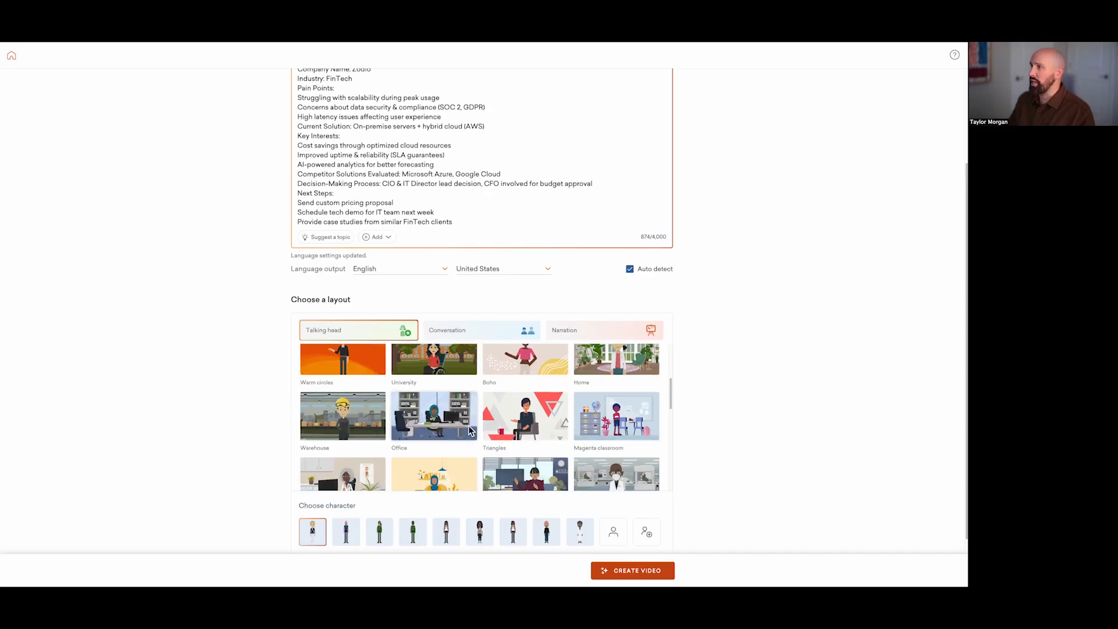
left_click(545, 421)
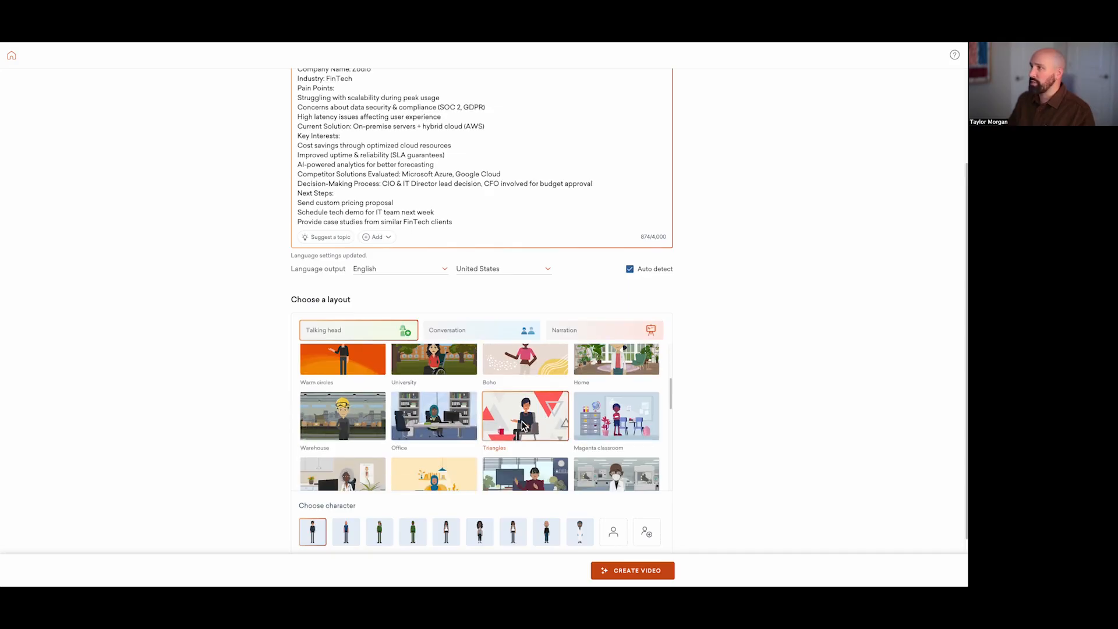
Step: Choose the second listed character, in Contemporary style, and save Male - Chase J. as its text-to-speech voice
scroll(239, 500, "down", 1)
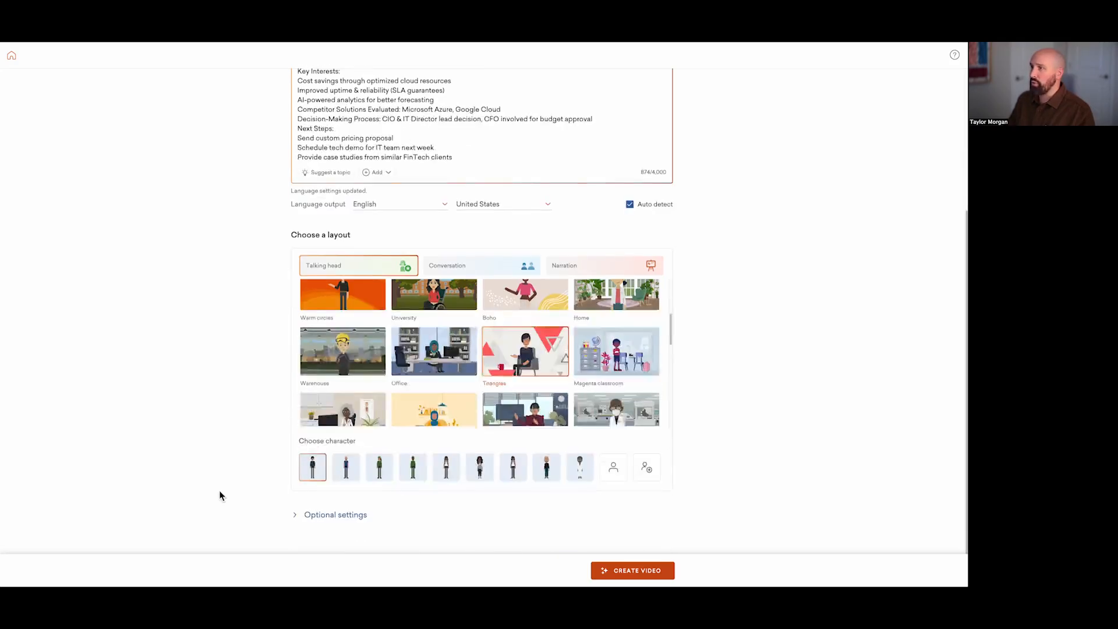
left_click(352, 470)
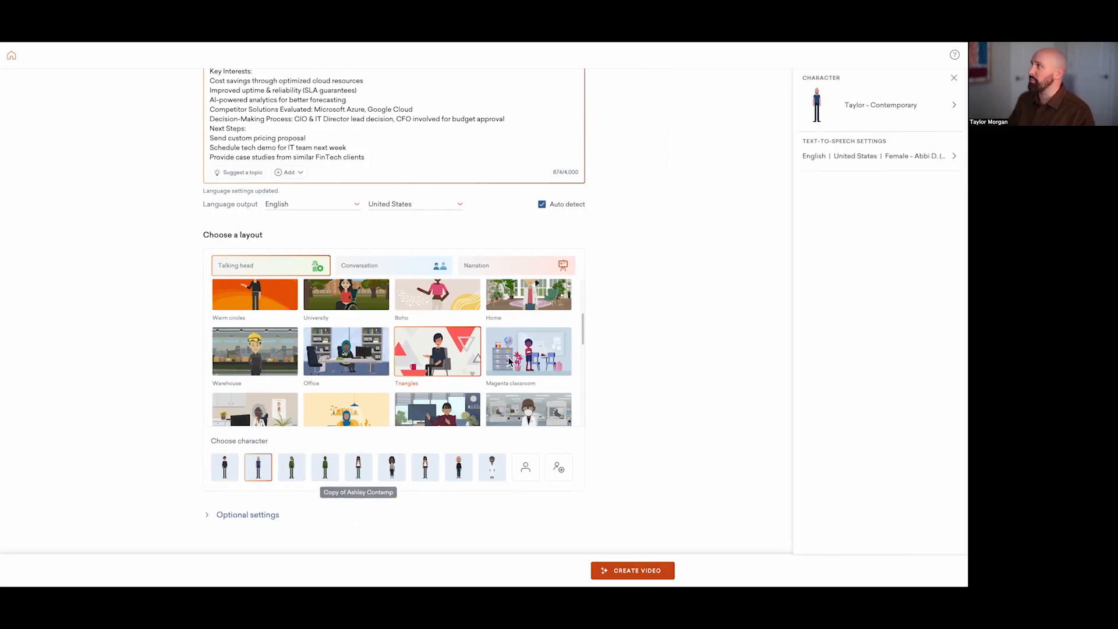
left_click(954, 157)
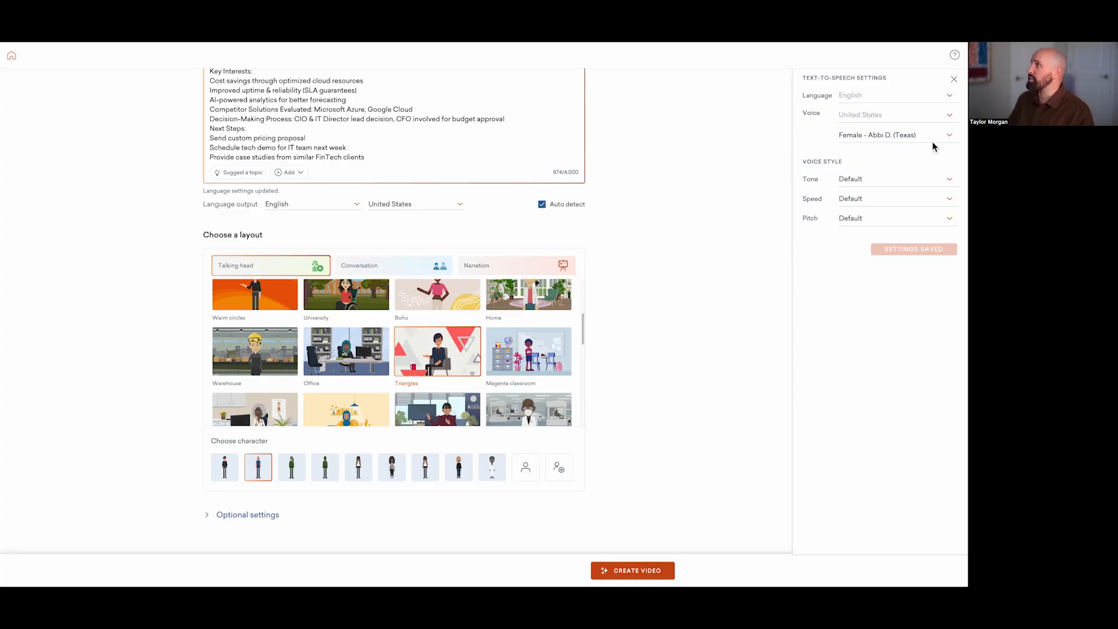
left_click(949, 138)
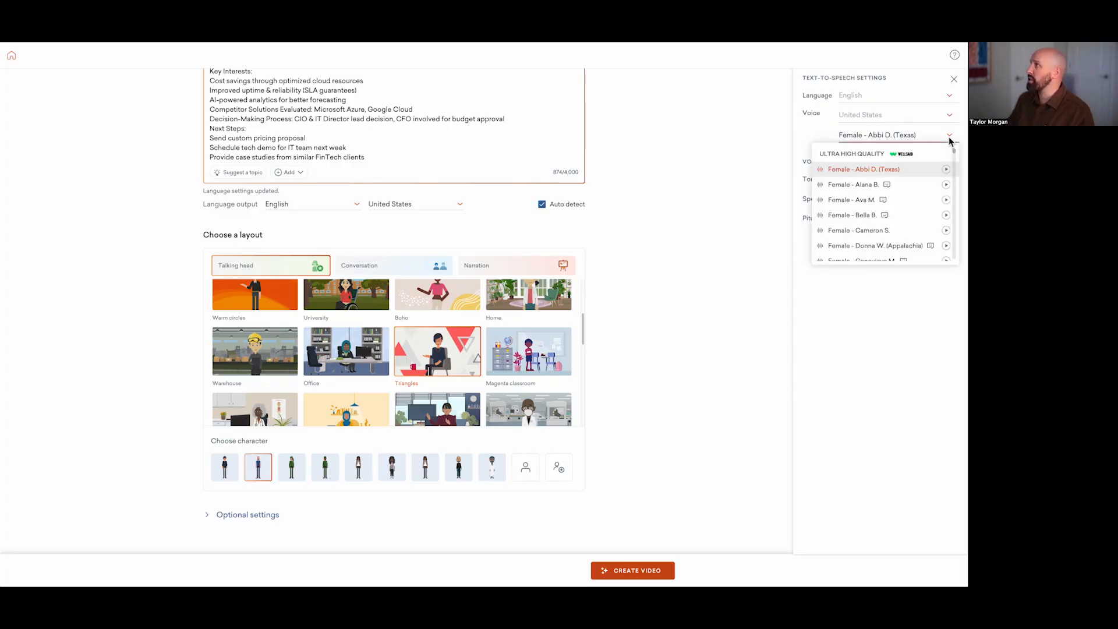
scroll(905, 187, "down", 1)
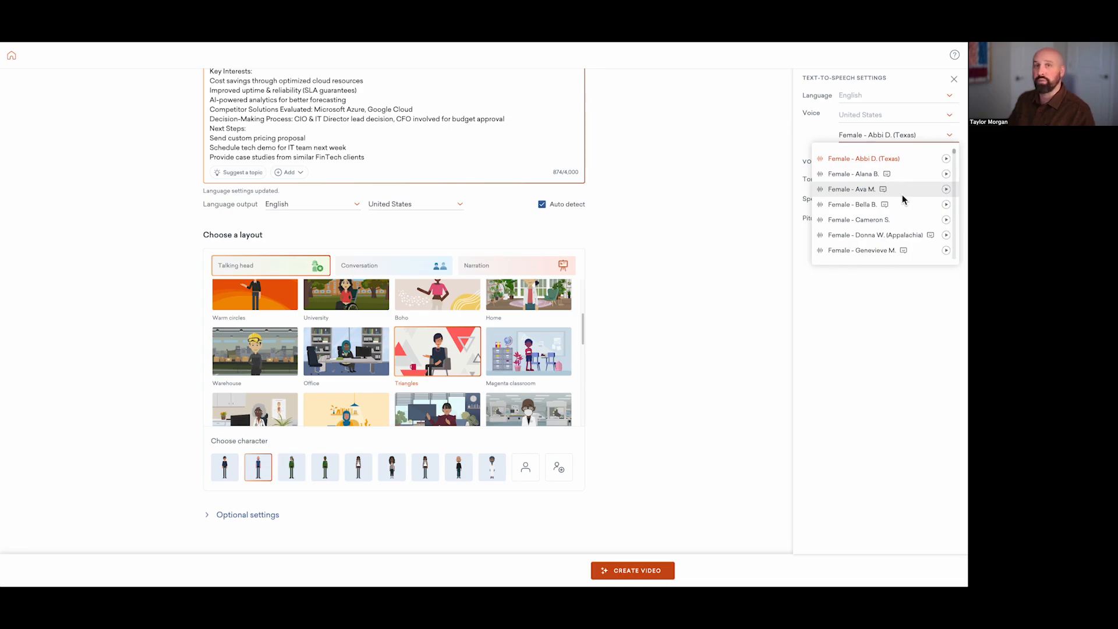
scroll(901, 196, "down", 5)
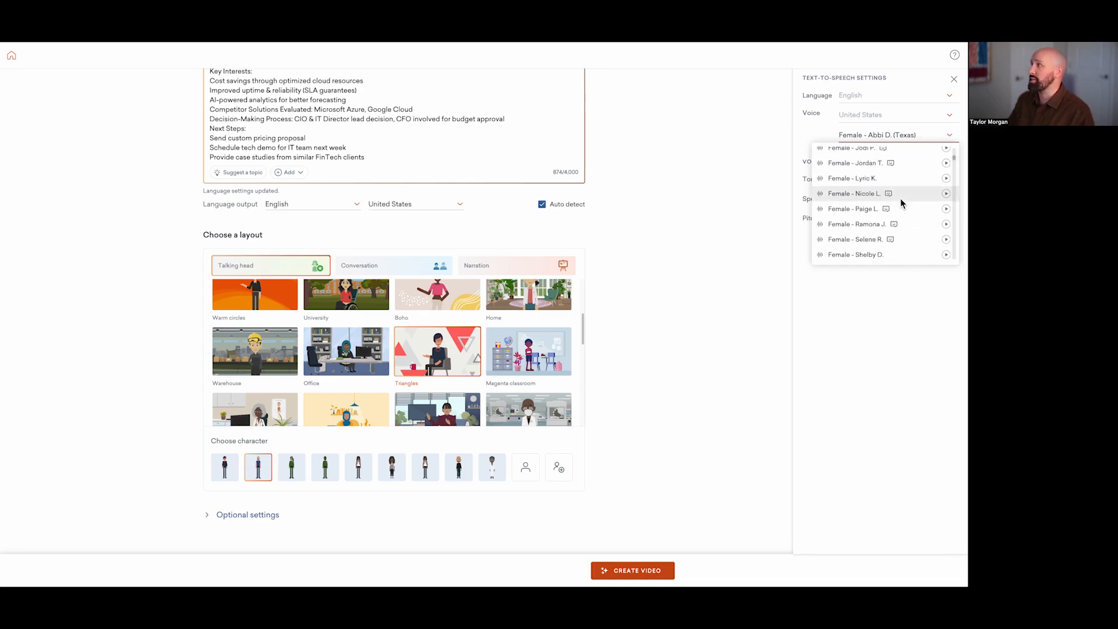
scroll(900, 201, "down", 4)
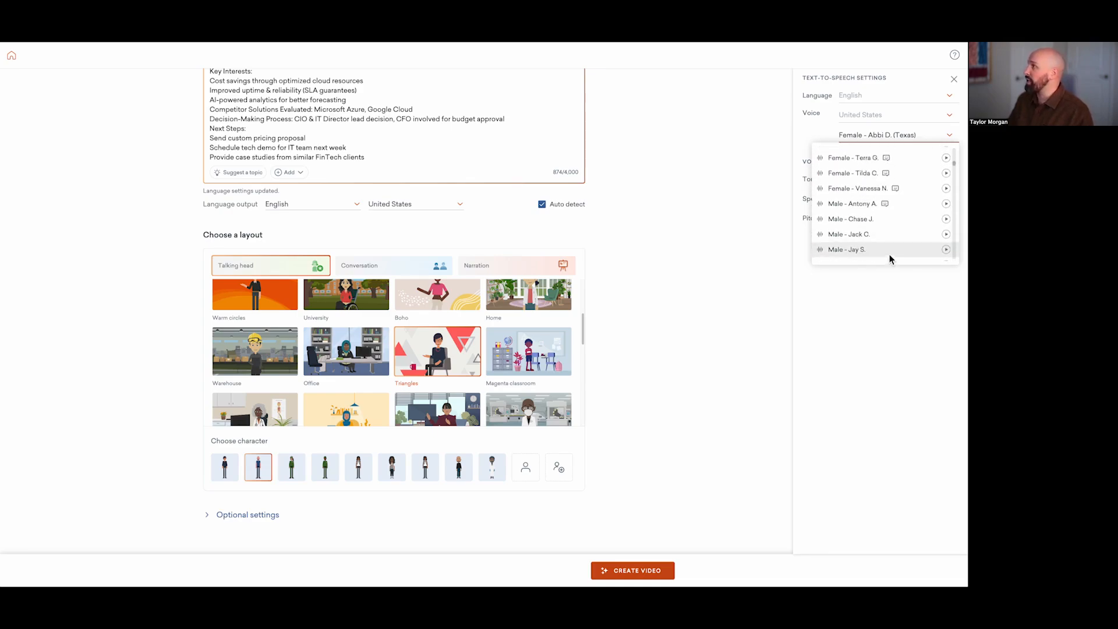
left_click(861, 220)
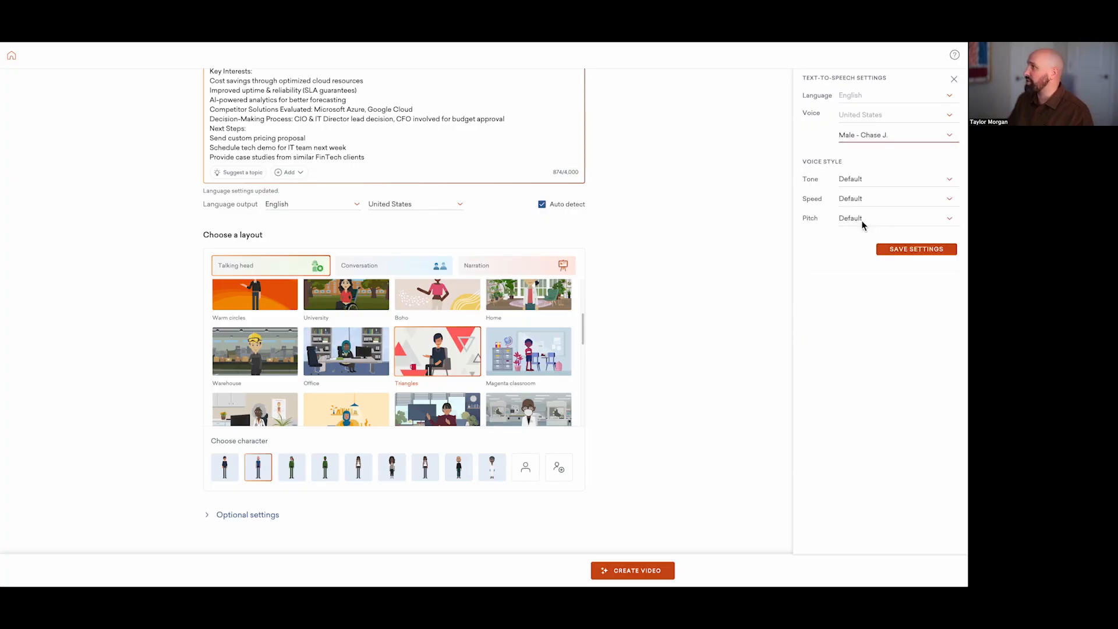
left_click(905, 252)
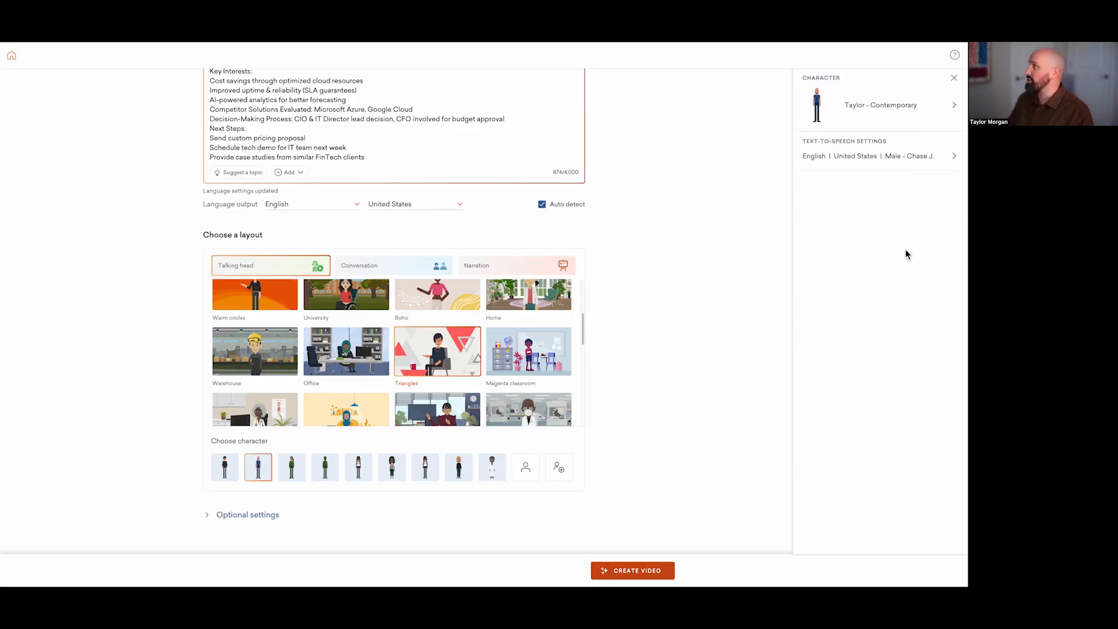
Step: Set the video's vibe to Formal in the optional settings and generate the video
left_click(229, 515)
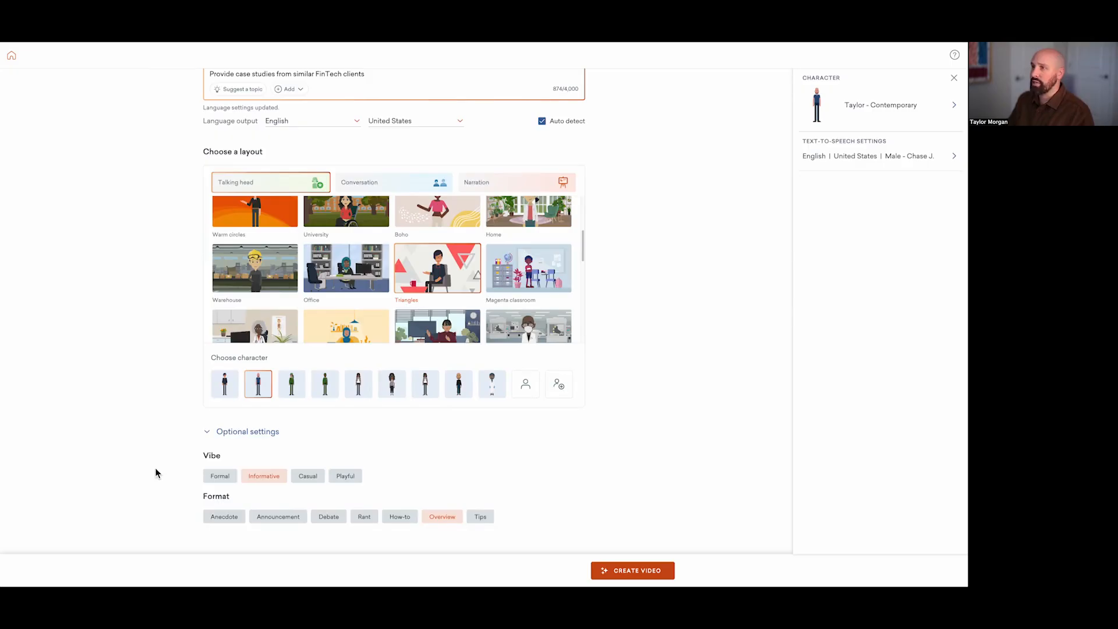
left_click(219, 477)
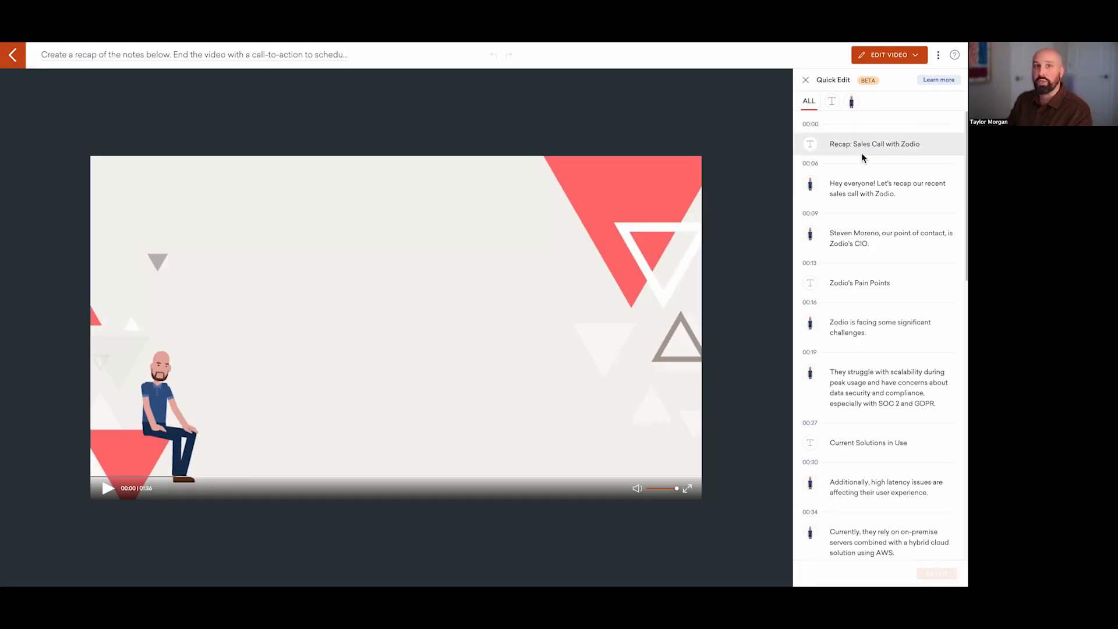
Step: Play the generated recap video and open it for full editing in Vyond Studio
left_click(106, 490)
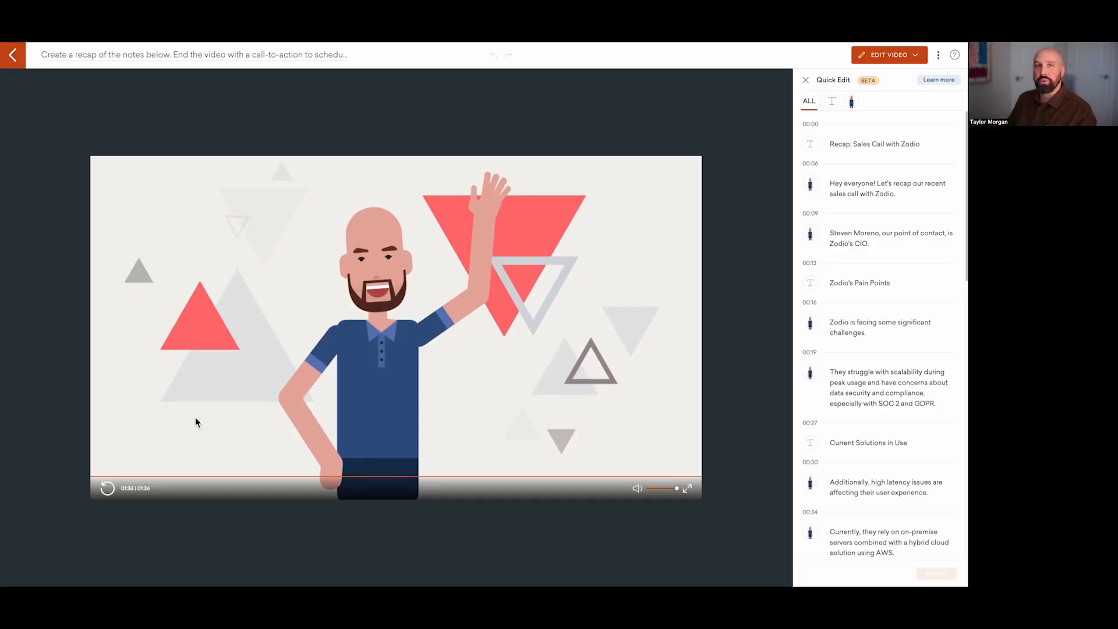
left_click(904, 57)
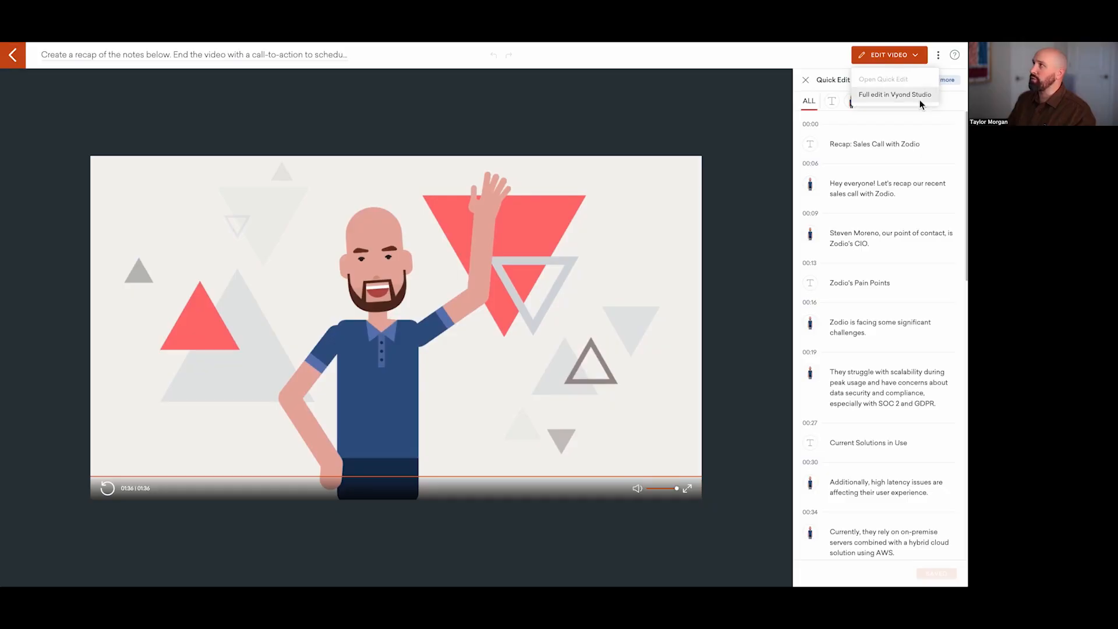
left_click(224, 70)
key("ctrl+Tab")
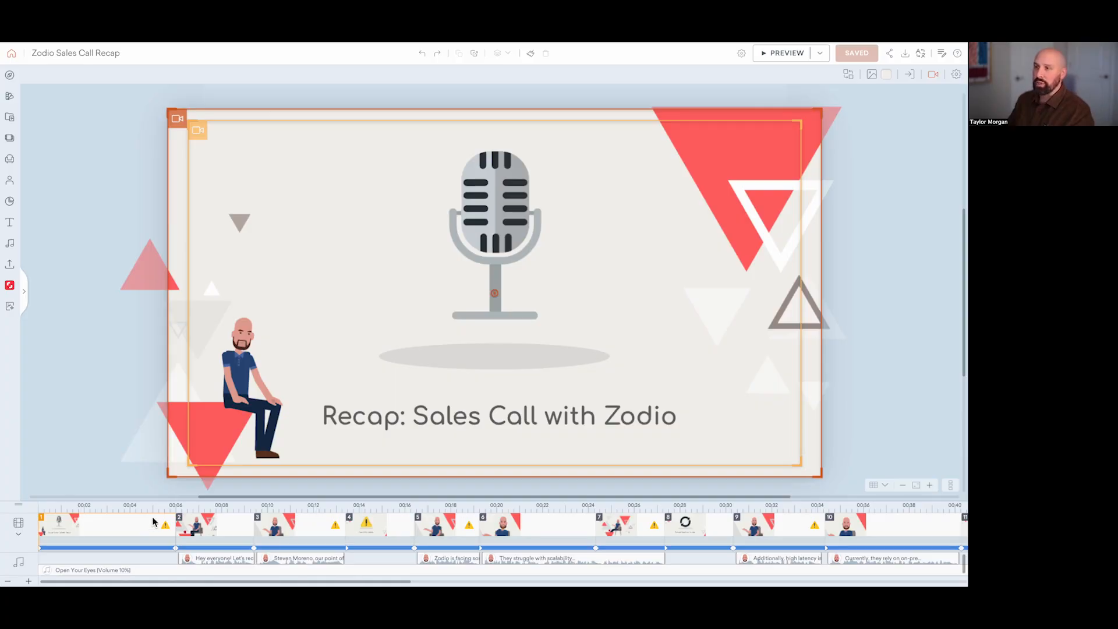
Step: Move the "Hey everyone!" narration clip under the first scene and delete the original second scene
left_click(223, 529)
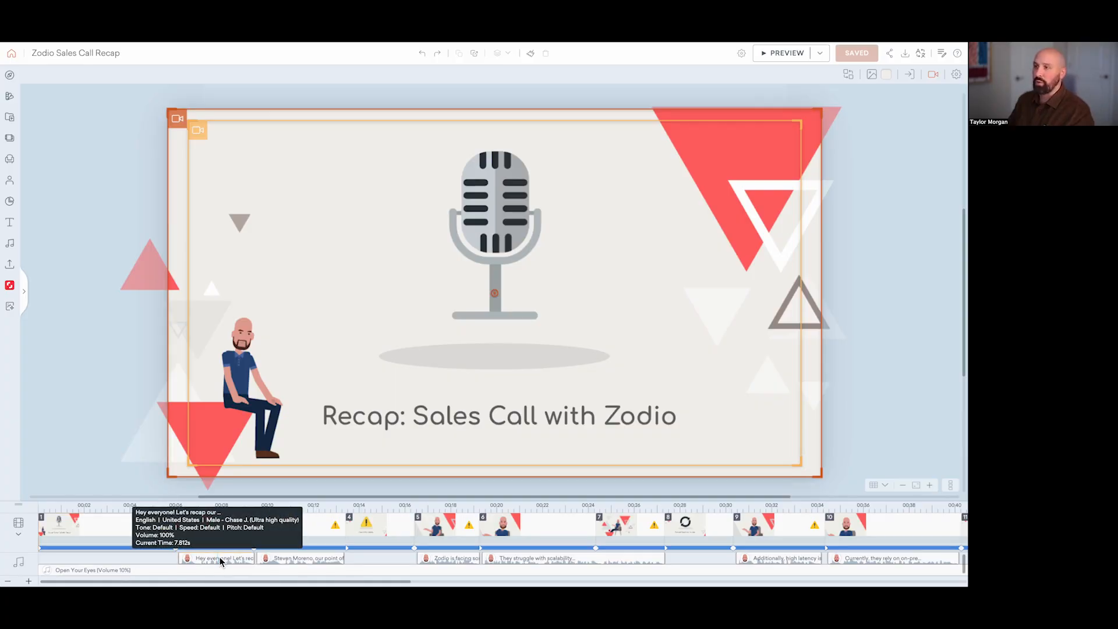
left_click_drag(220, 558, 95, 557)
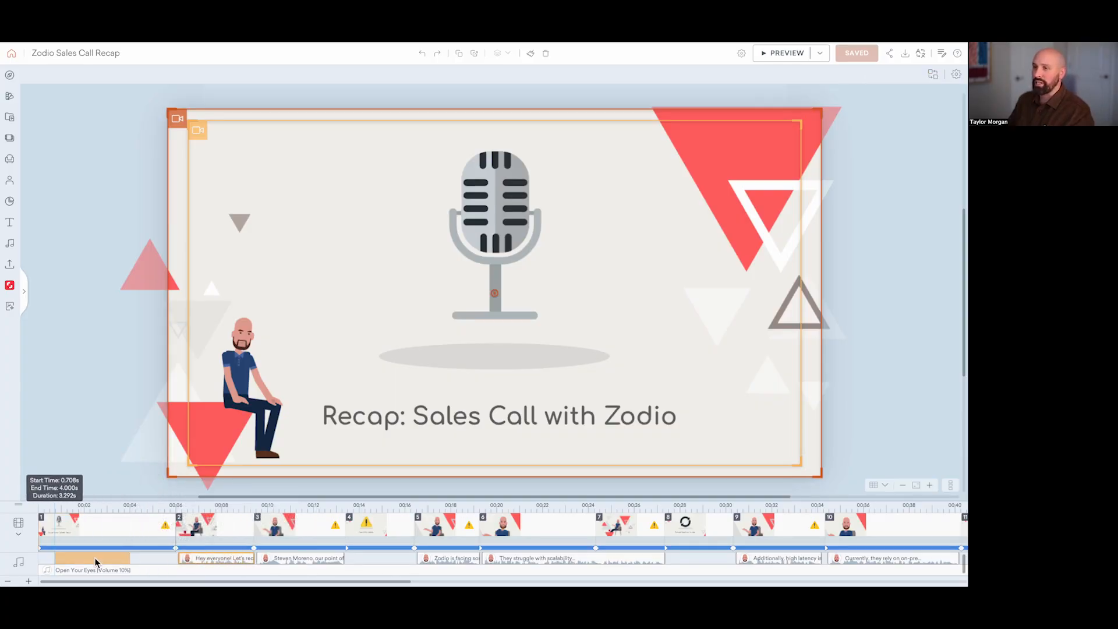
left_click(210, 530)
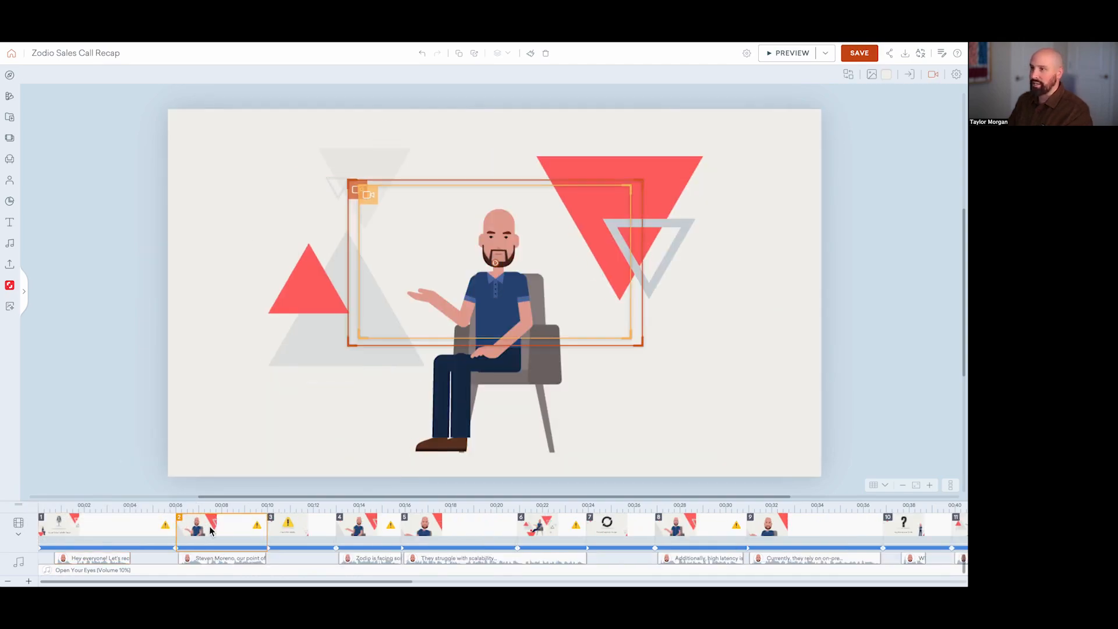
Step: Assign the "Hey everyone!" narration clip to the first scene's seated character in its audio settings
left_click(93, 559)
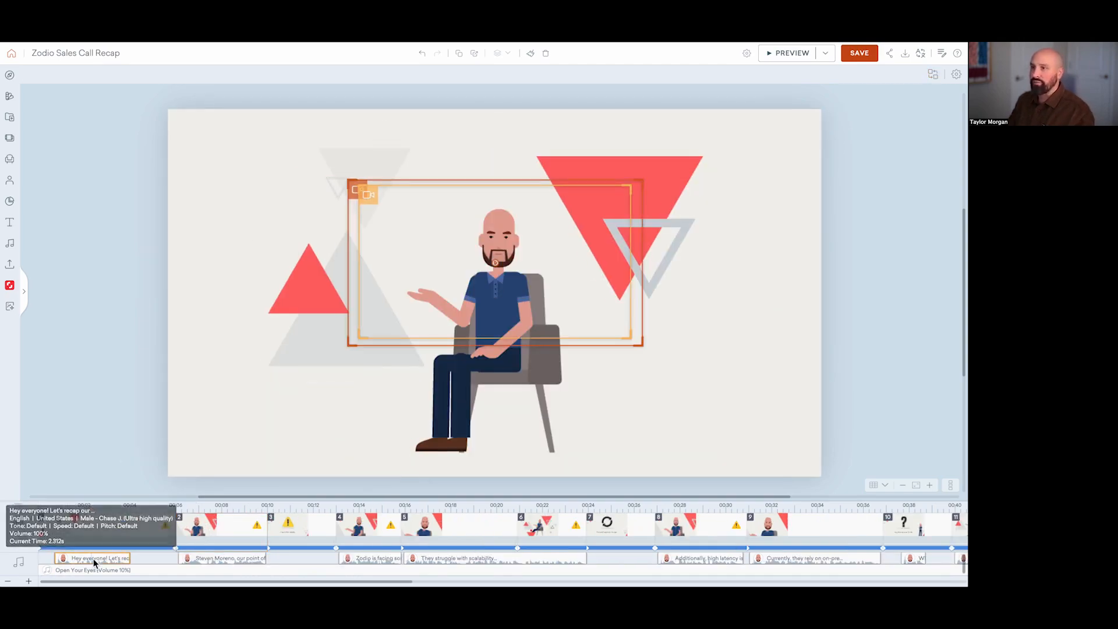
right_click(93, 557)
left_click(134, 522)
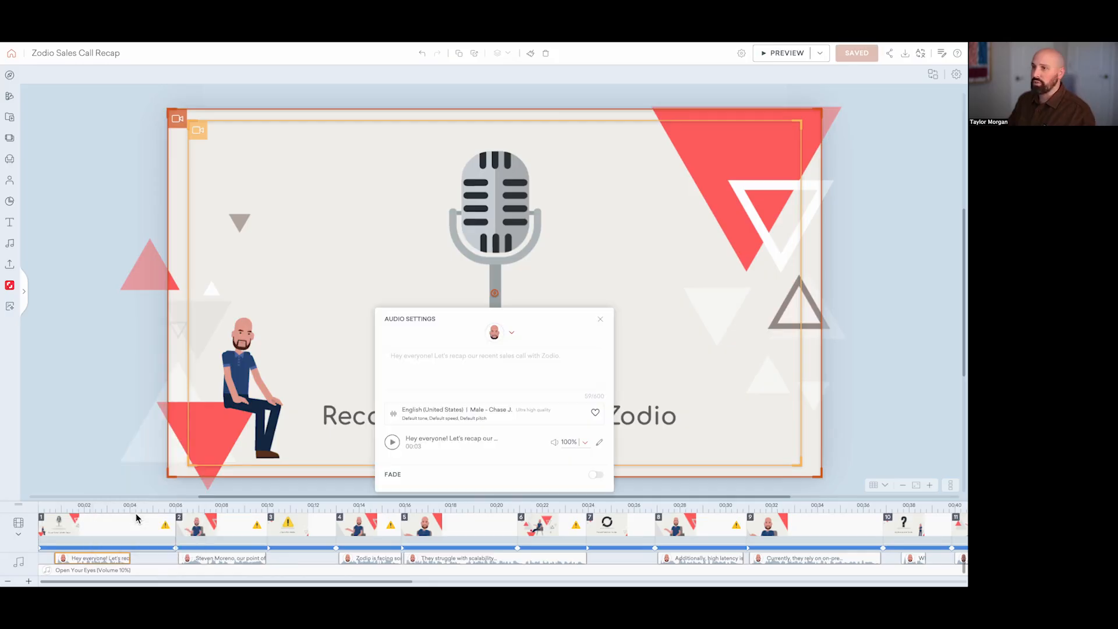
left_click(494, 332)
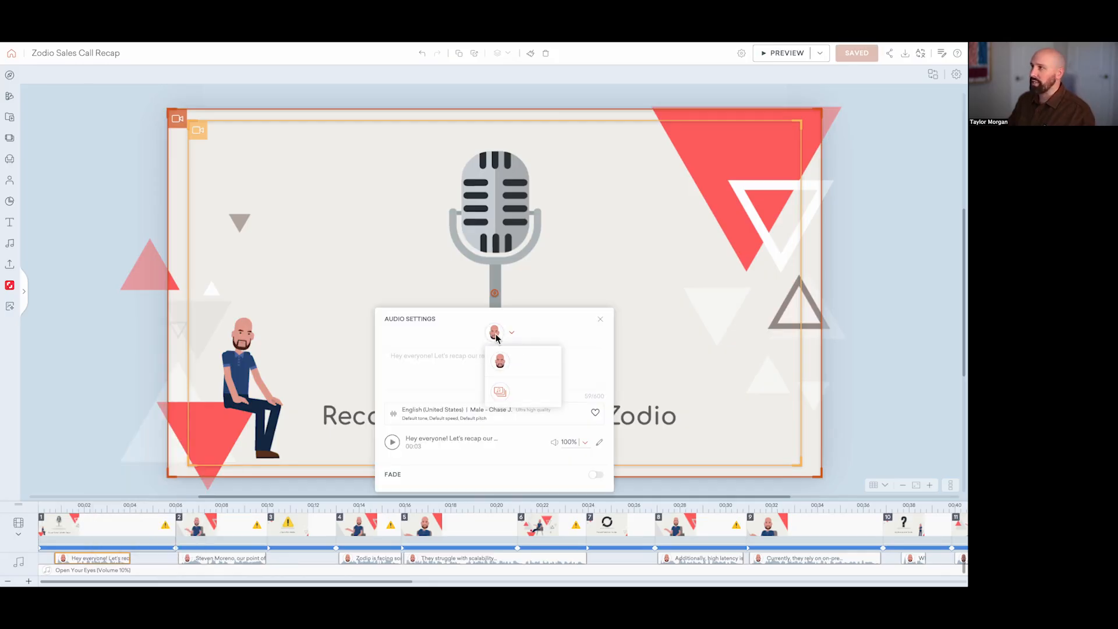
left_click(500, 394)
left_click(500, 363)
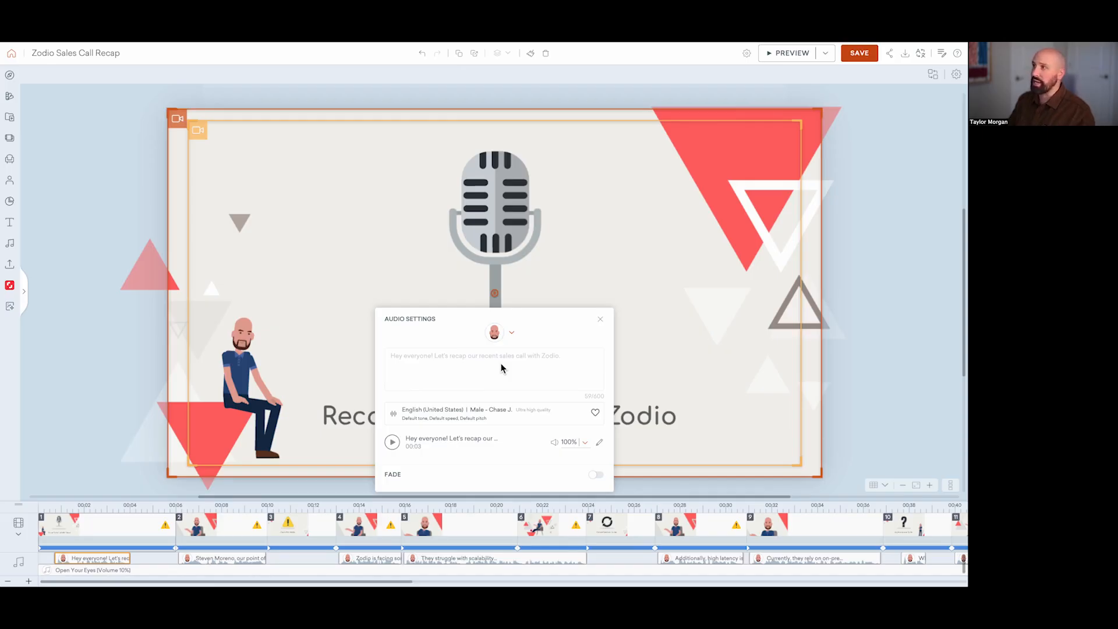
left_click(600, 320)
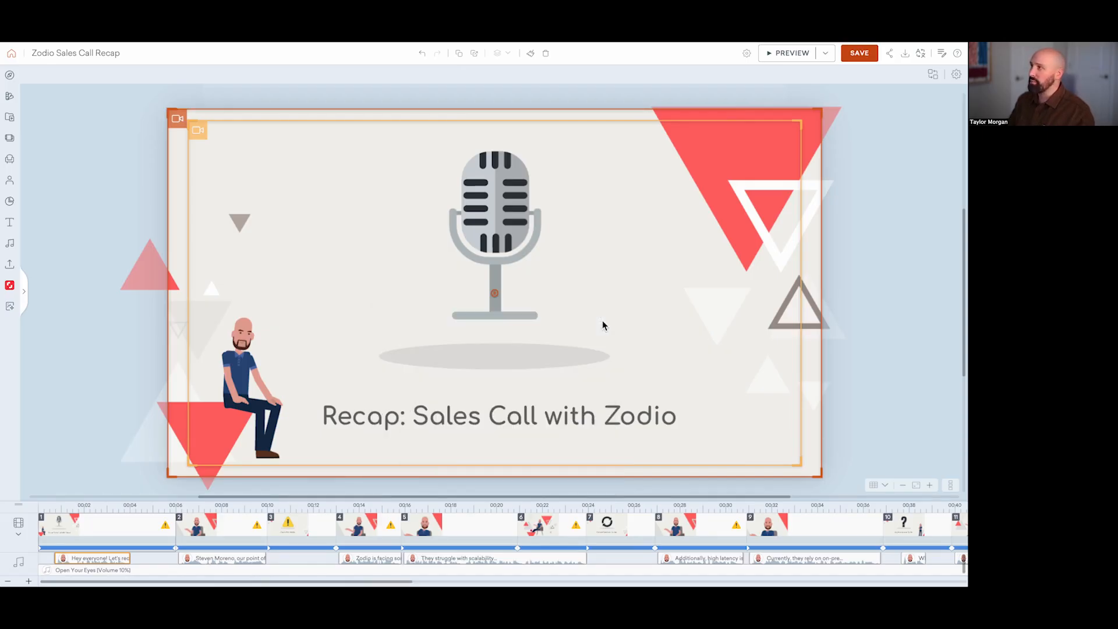
Step: Delete the microphone, the oval shadow beneath it and the small grey triangle from the first scene
left_click(479, 226)
key("Delete")
left_click(497, 355)
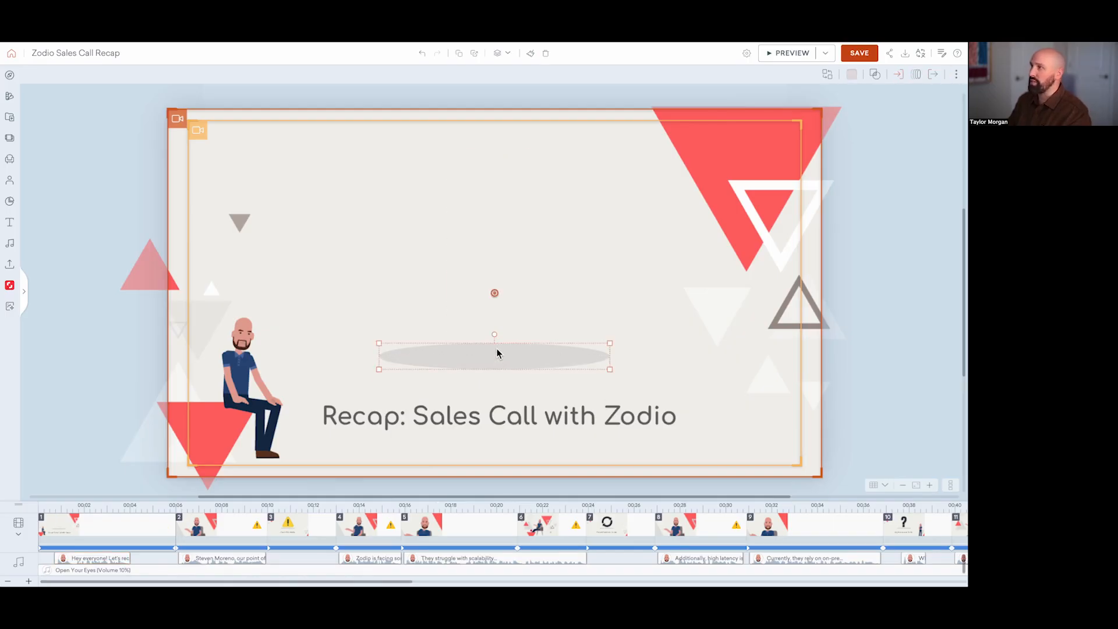
key("Delete")
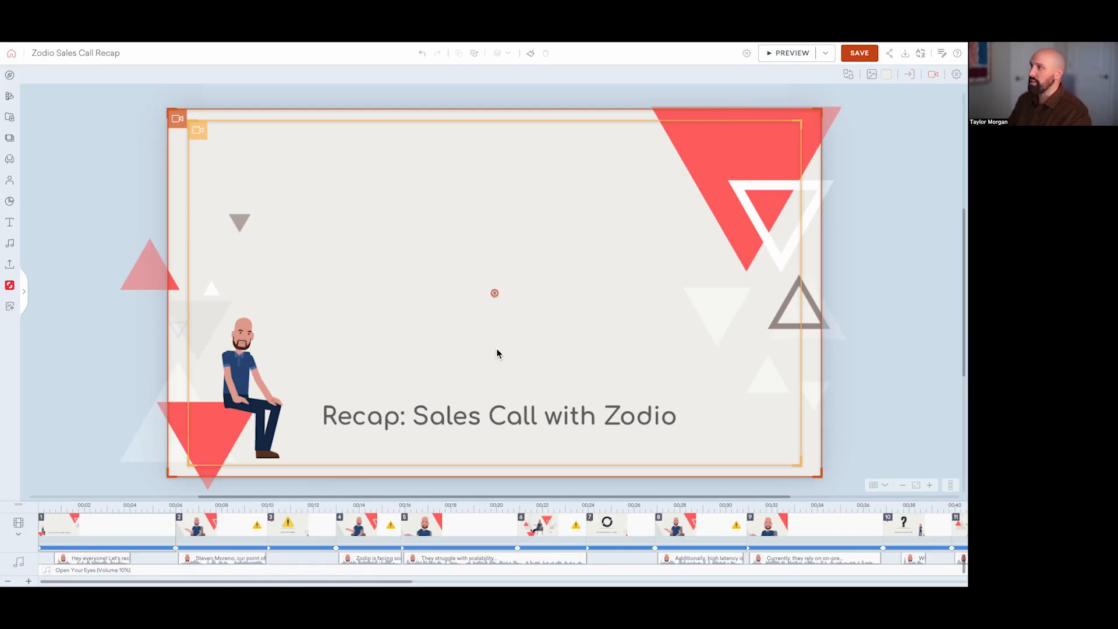
left_click(246, 221)
key("Delete")
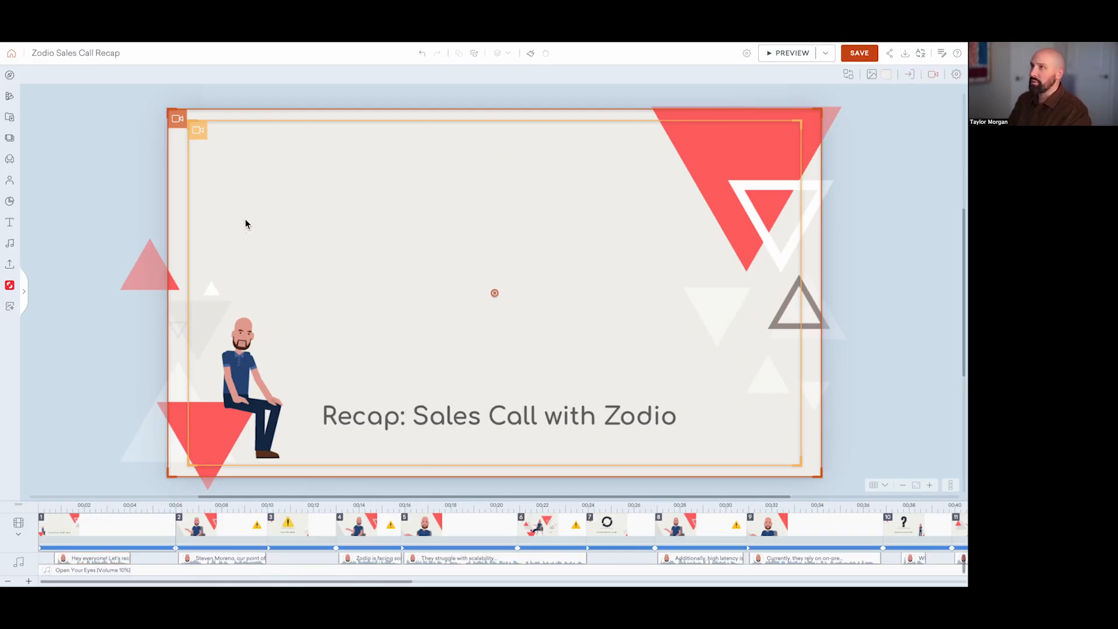
Step: Turn on Auto Size for the "Recap: Sales Call with Zodio" title and left-align its text
left_click(497, 423)
left_click(861, 74)
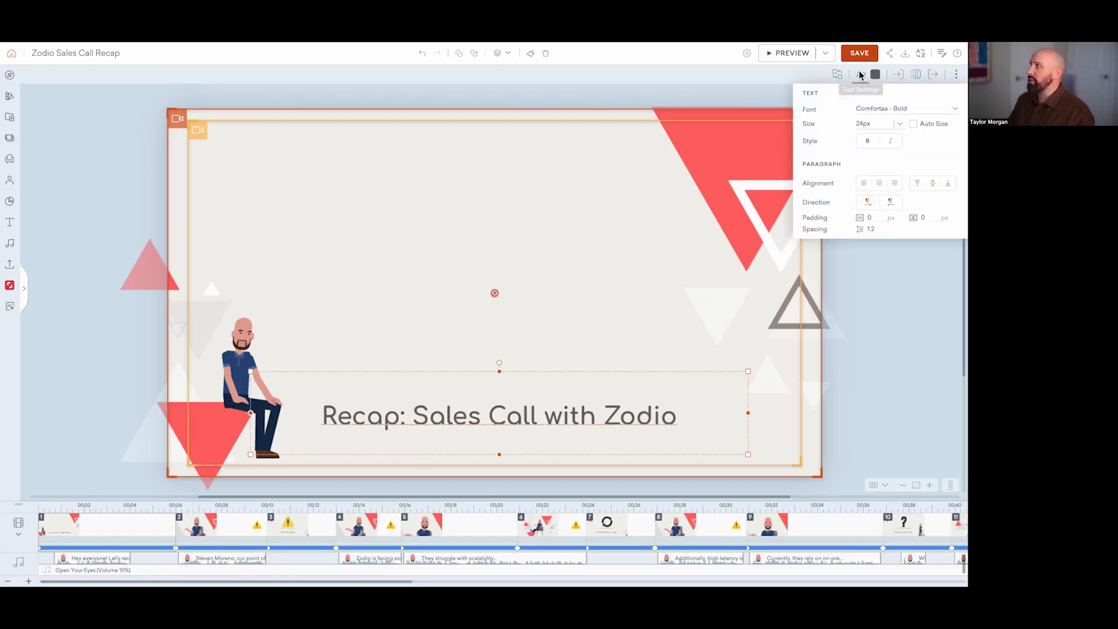
left_click(913, 124)
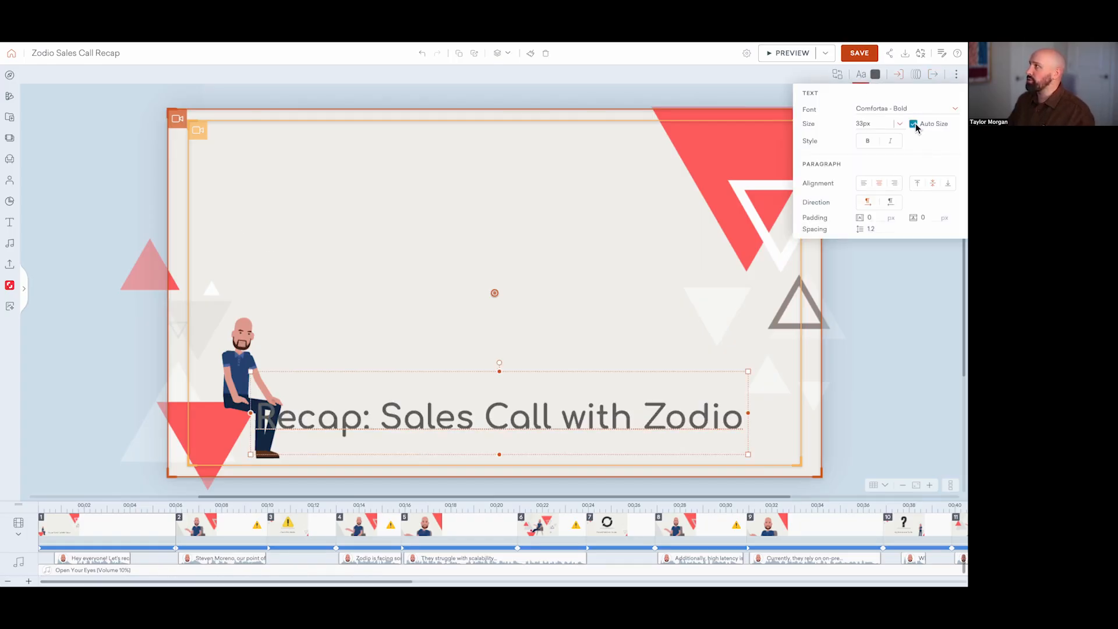
left_click(863, 184)
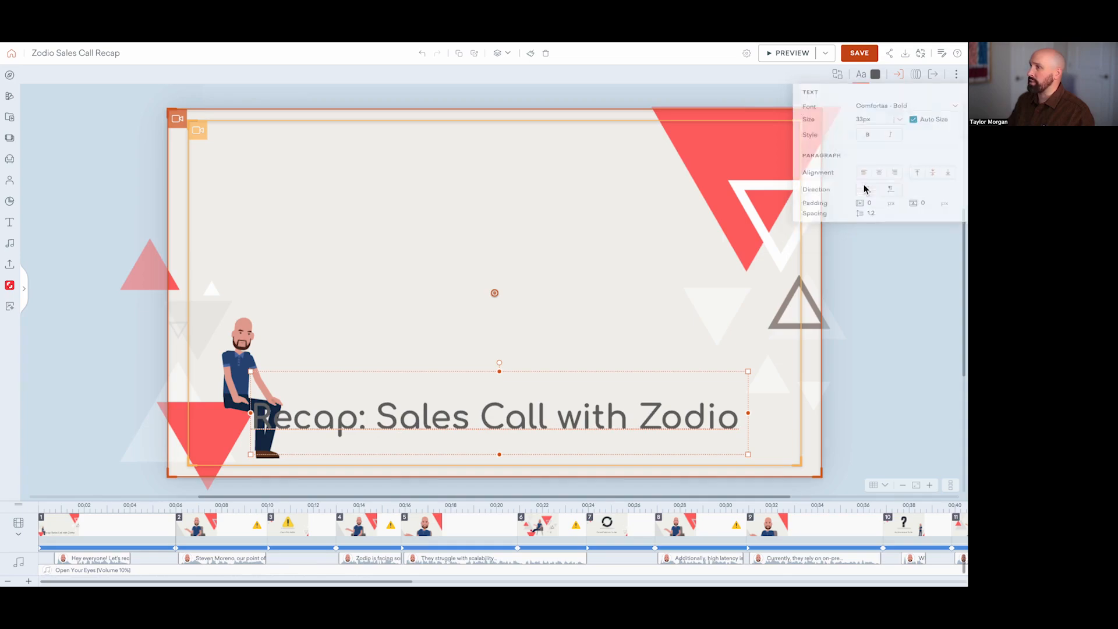
Step: Move the title to the upper part of the scene and add a line break after "Recap:"
left_click_drag(533, 419, 477, 173)
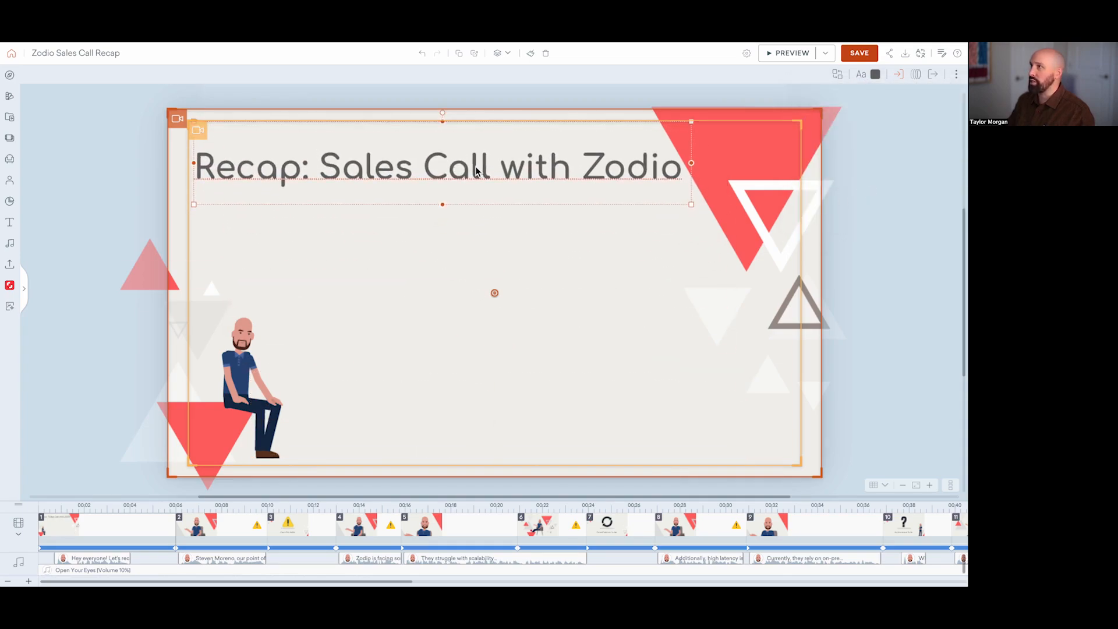
double_click(321, 168)
left_click(321, 168)
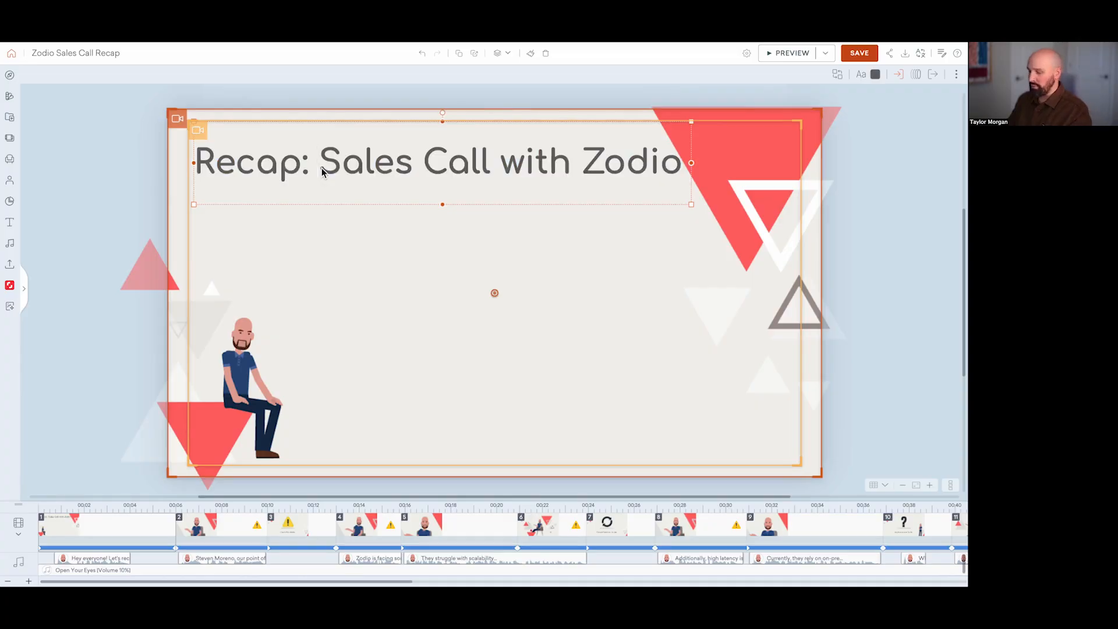
key("BackSpace")
key("Return")
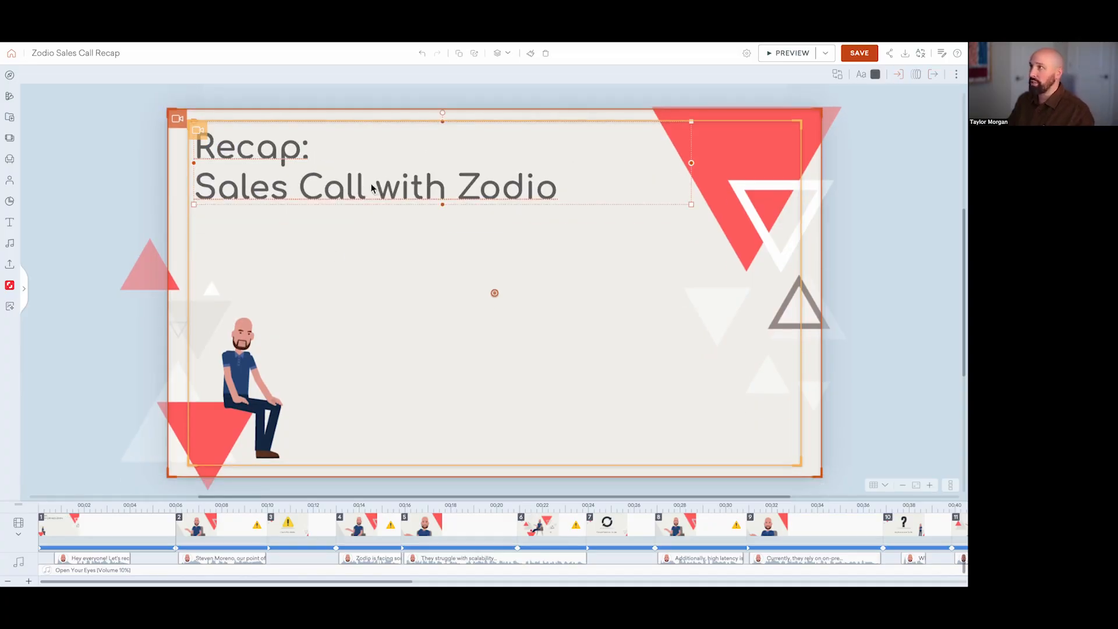
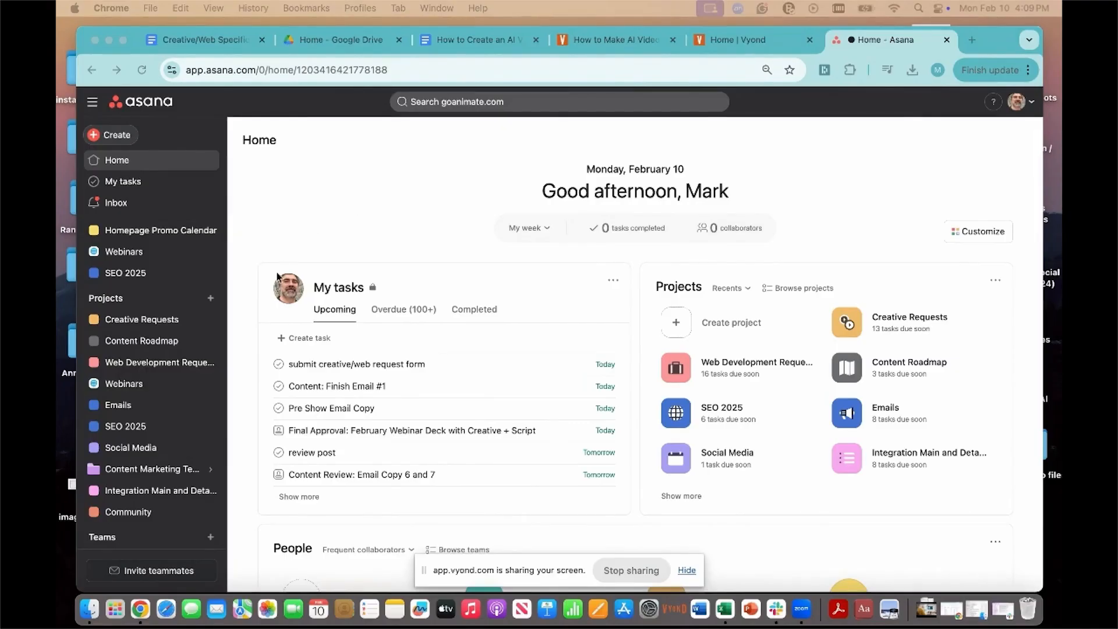
Step: In Asana, open the updated creative and web request form from the Creative Requests project's key resources
left_click(135, 323)
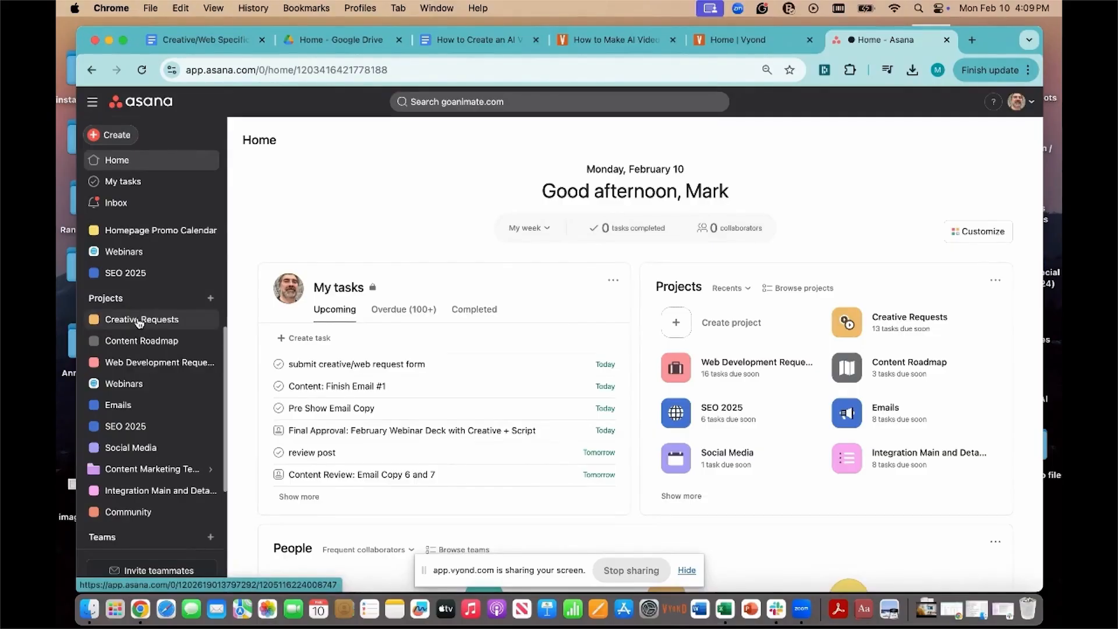
left_click(139, 321)
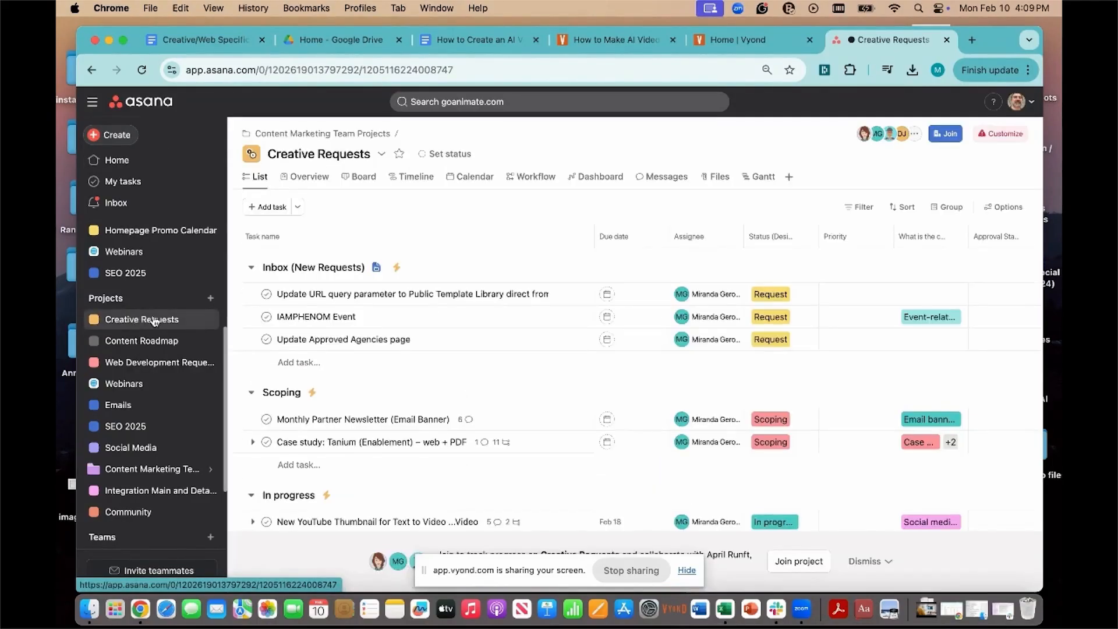
left_click(318, 181)
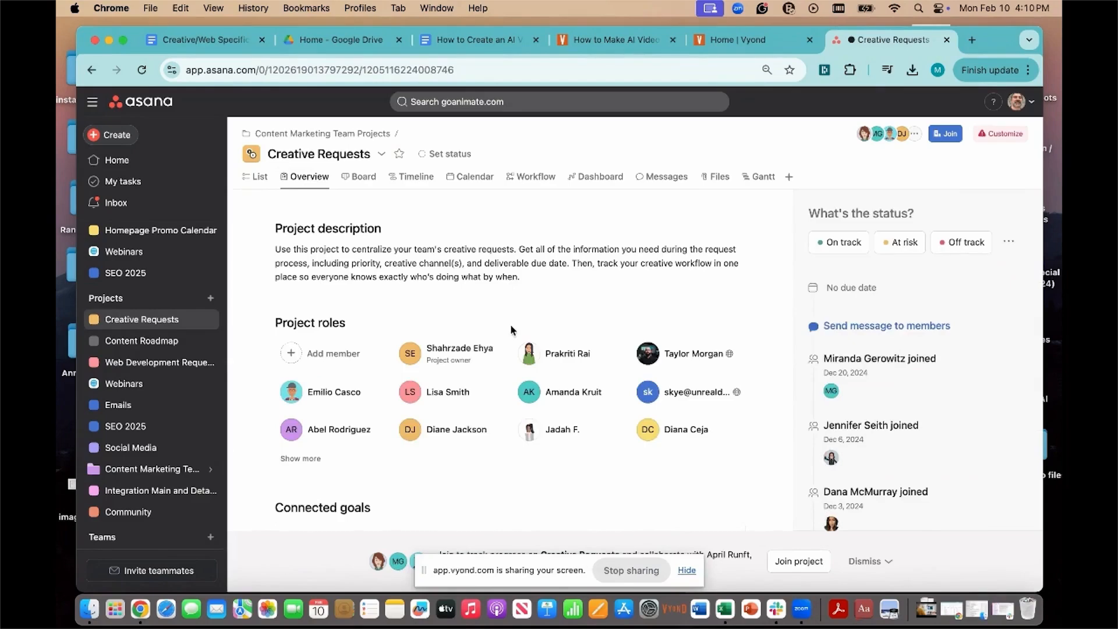
scroll(510, 329, "down", 10)
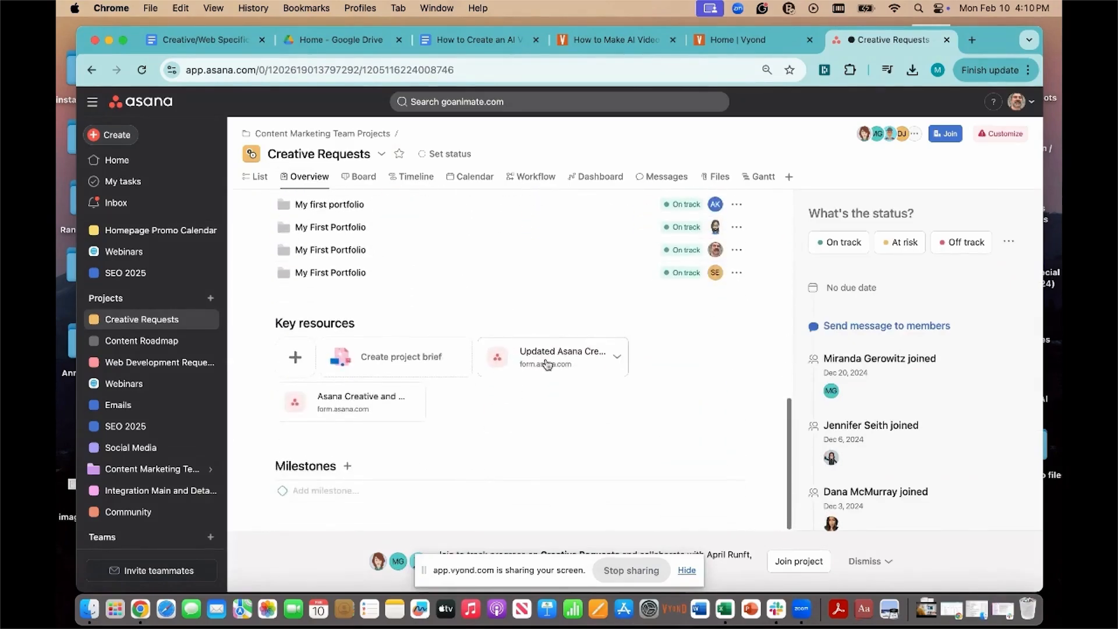
left_click(546, 363)
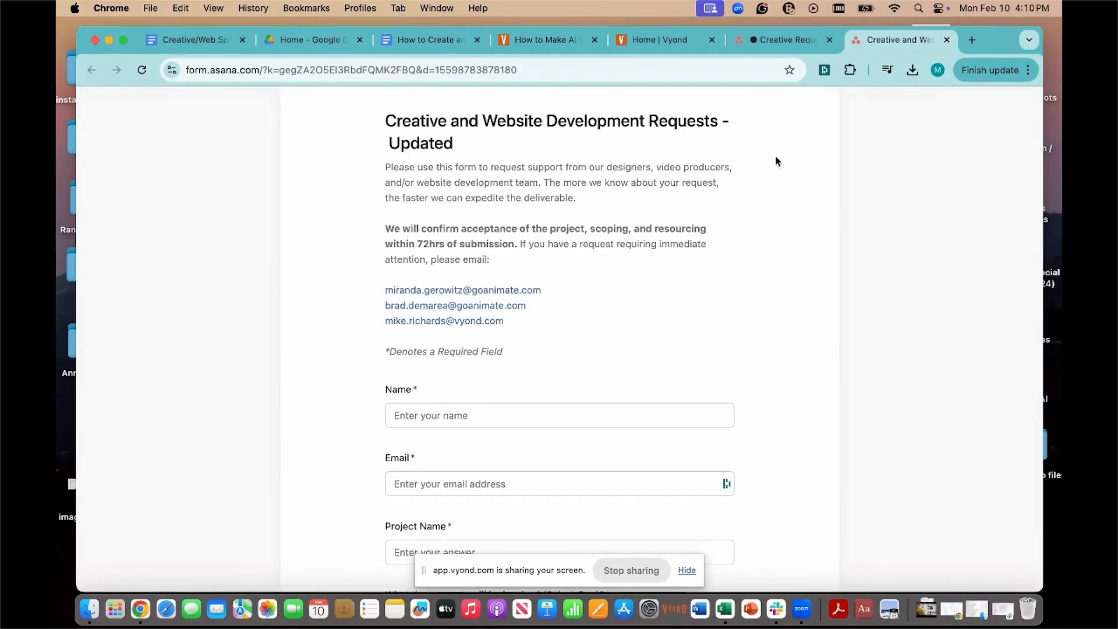
Step: Fill in the requester's name and e-mail address on the request form
scroll(758, 237, "down", 2)
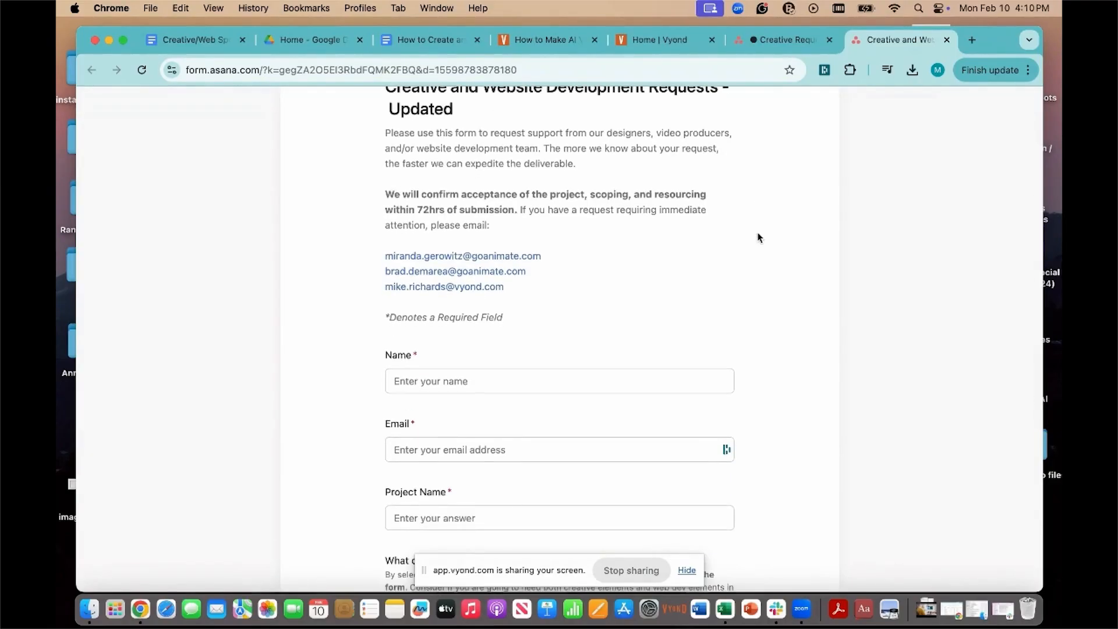
scroll(759, 237, "down", 1)
scroll(759, 237, "up", 2)
scroll(758, 237, "down", 4)
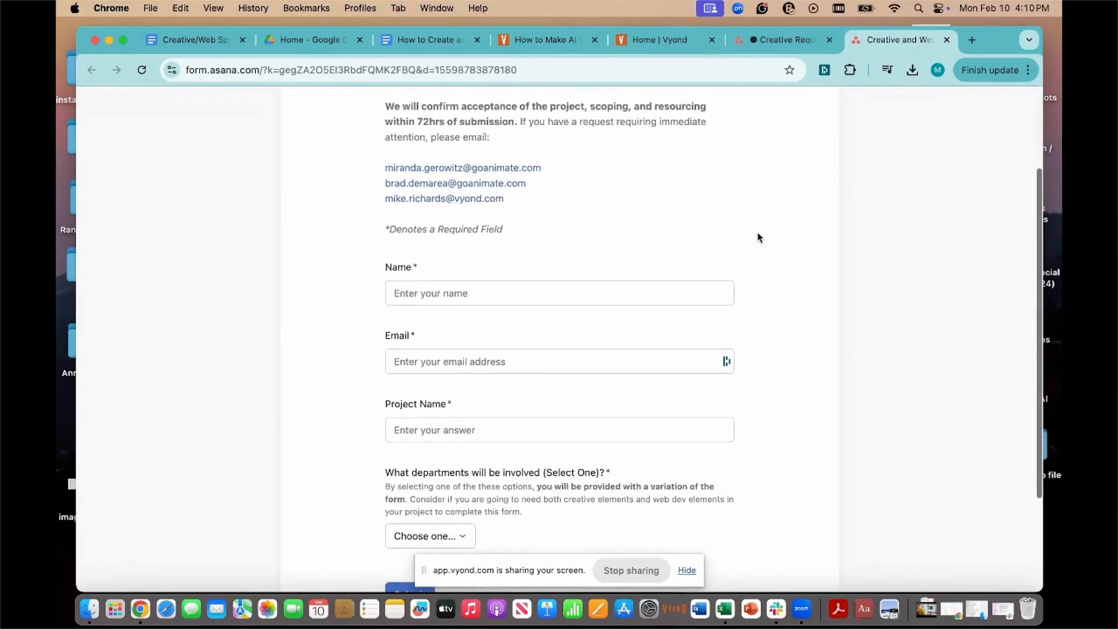
scroll(758, 237, "down", 1)
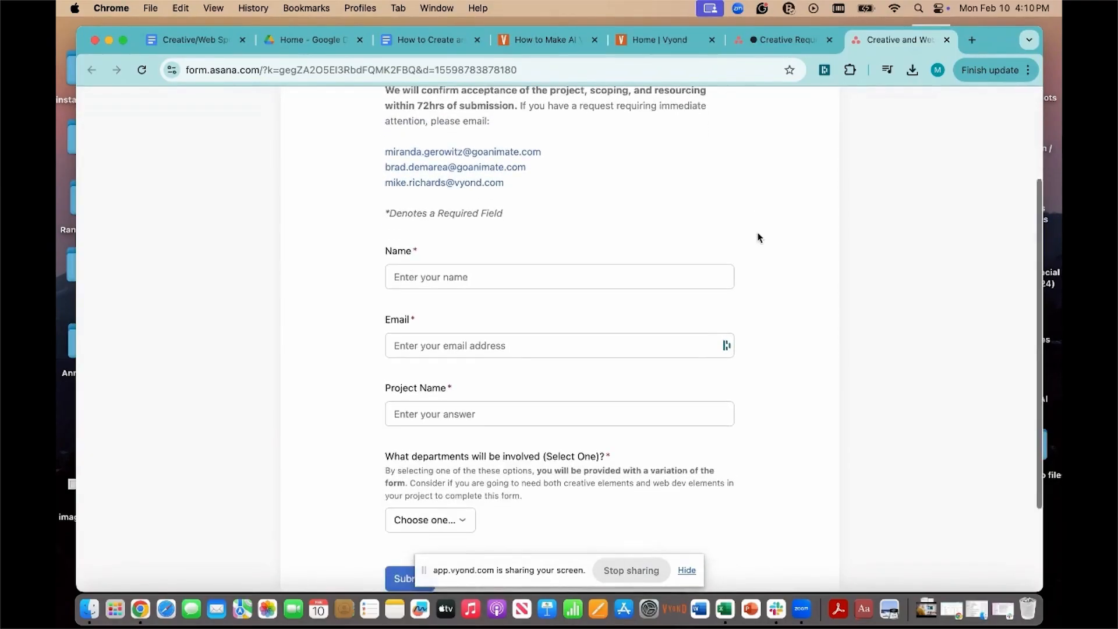
left_click(432, 275)
type("Mark Eting")
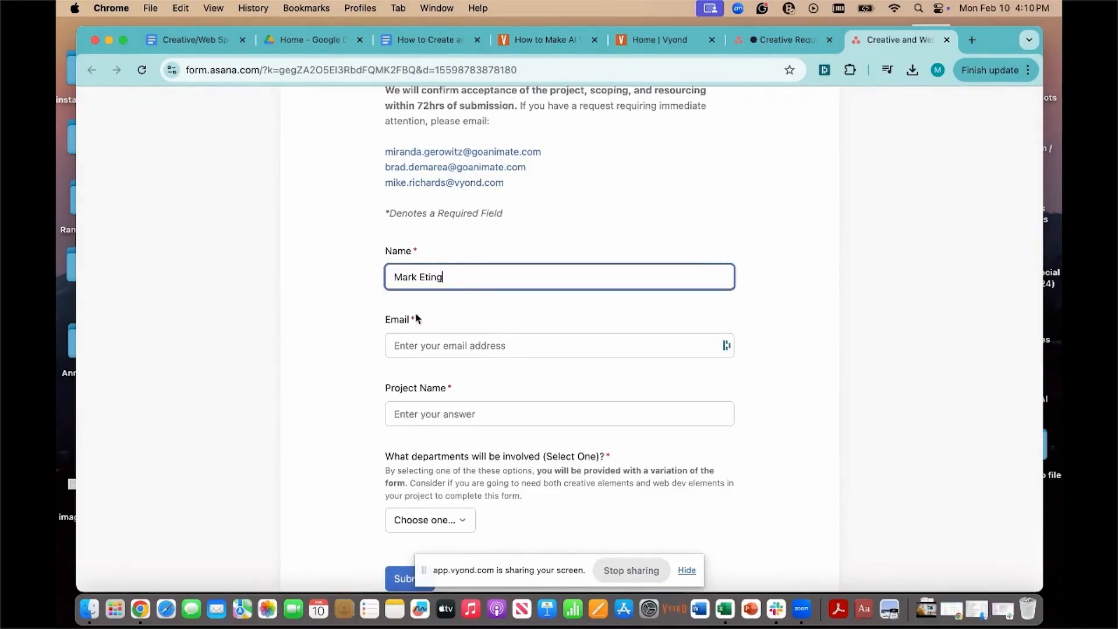
key("Tab")
type("m")
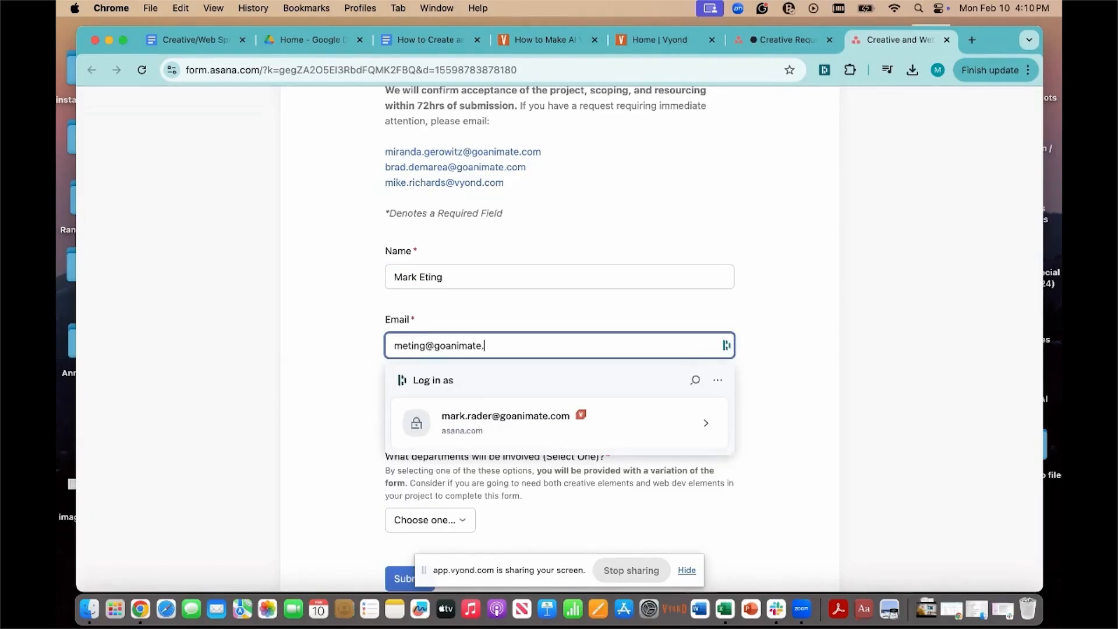
left_click(685, 324)
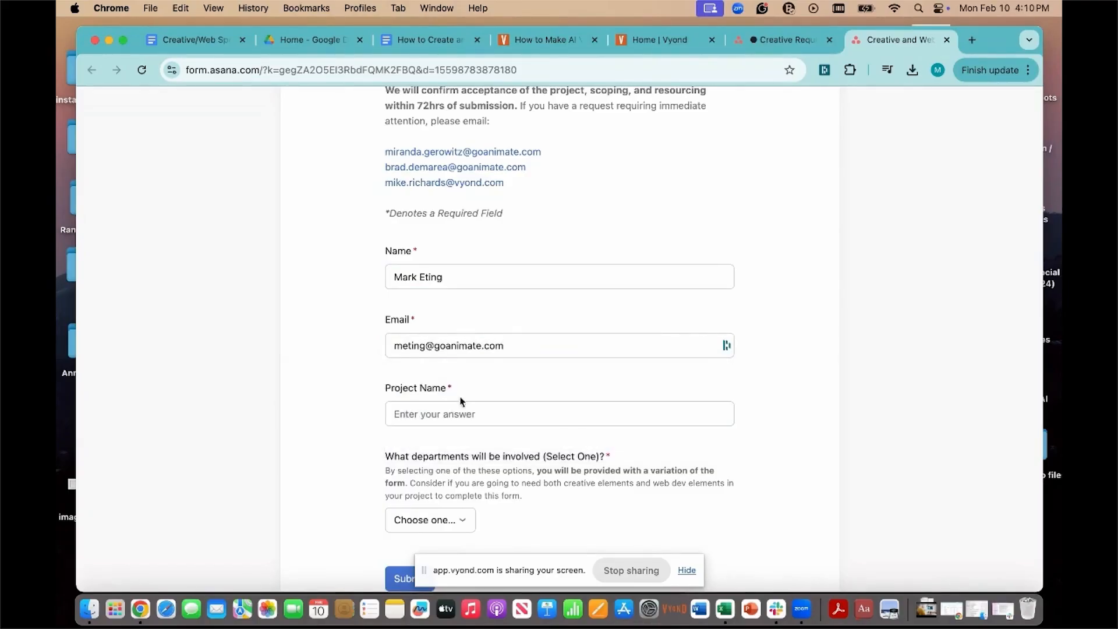
Step: Enter "Update to How to Make AI Videos in Minutes post" as the project name
left_click(435, 413)
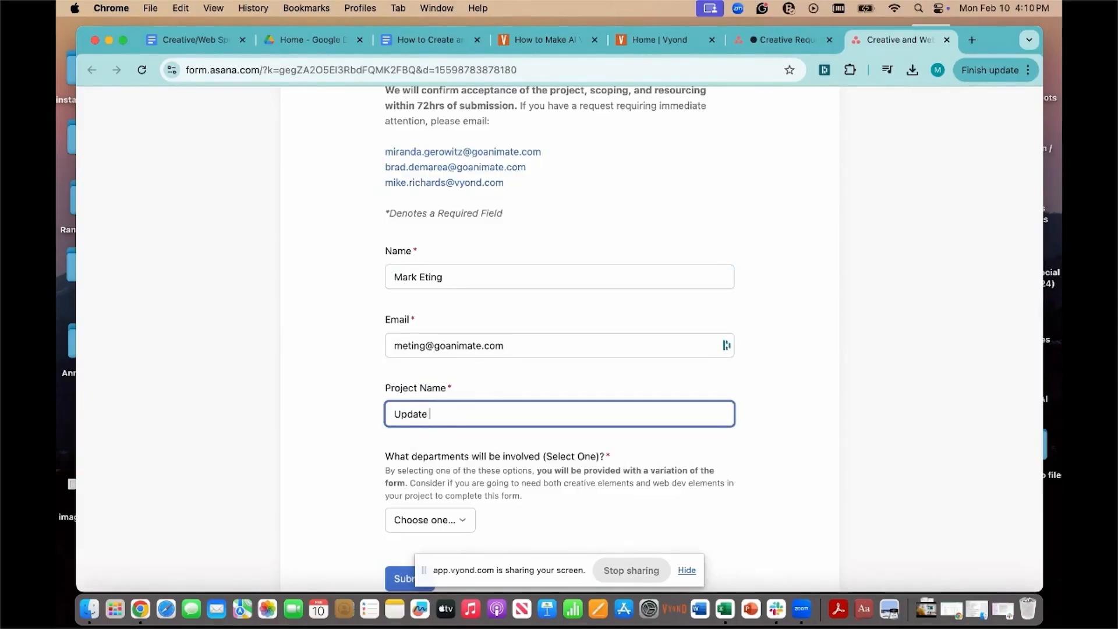
type("Update to How to Make AI Videos in Minutes post")
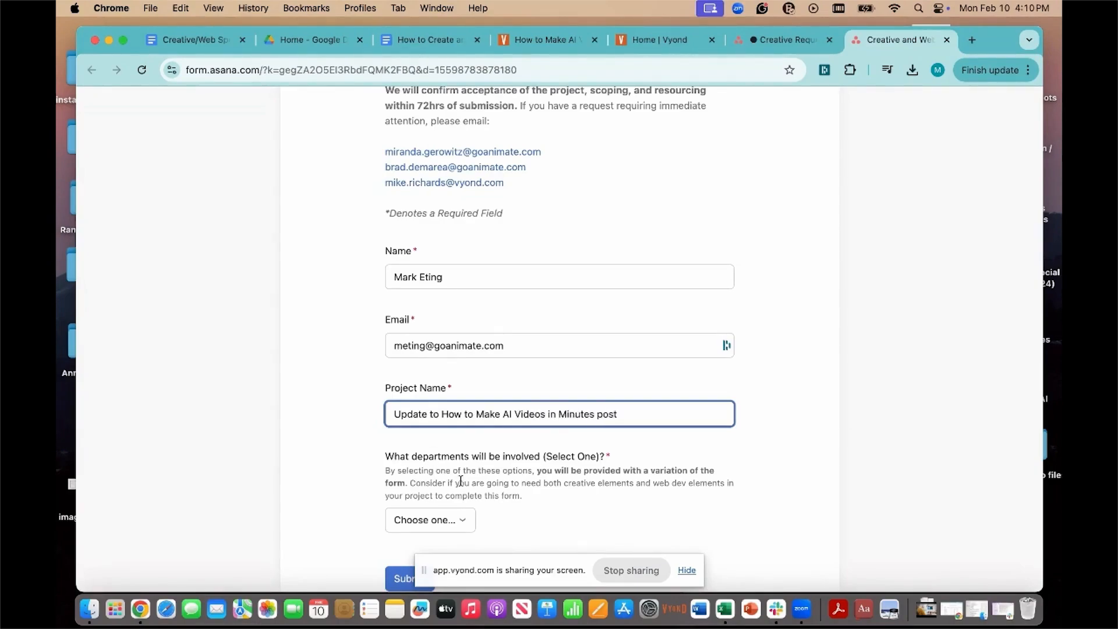
left_click(460, 481)
Step: Set the involved department to Web Dev Only and the request type to "Update existing vyond.com page content"
scroll(460, 480, "down", 3)
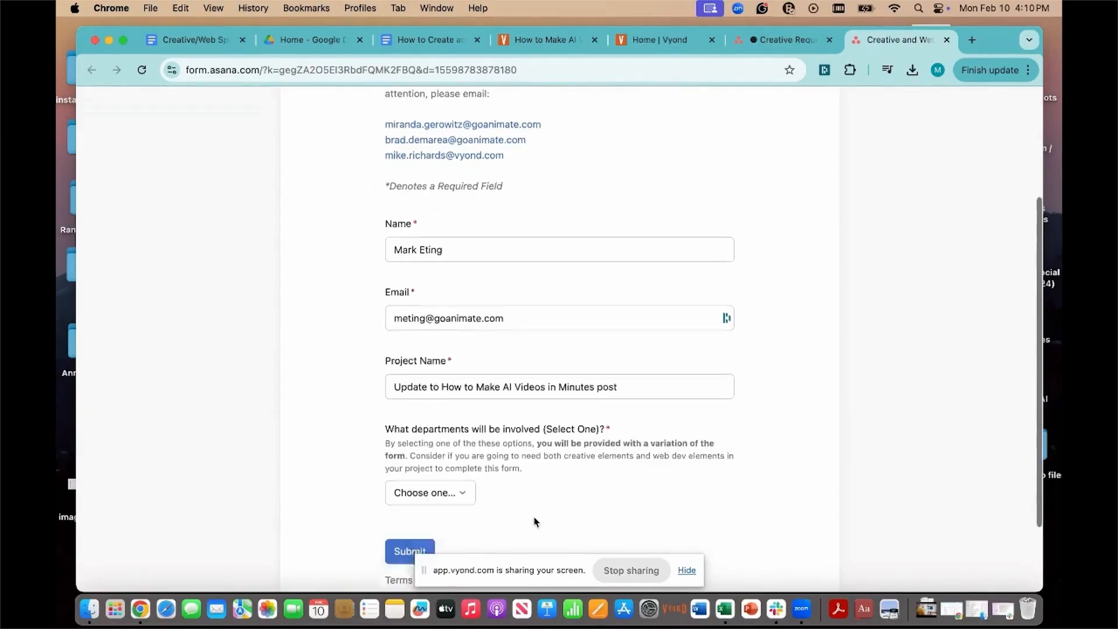
left_click(460, 417)
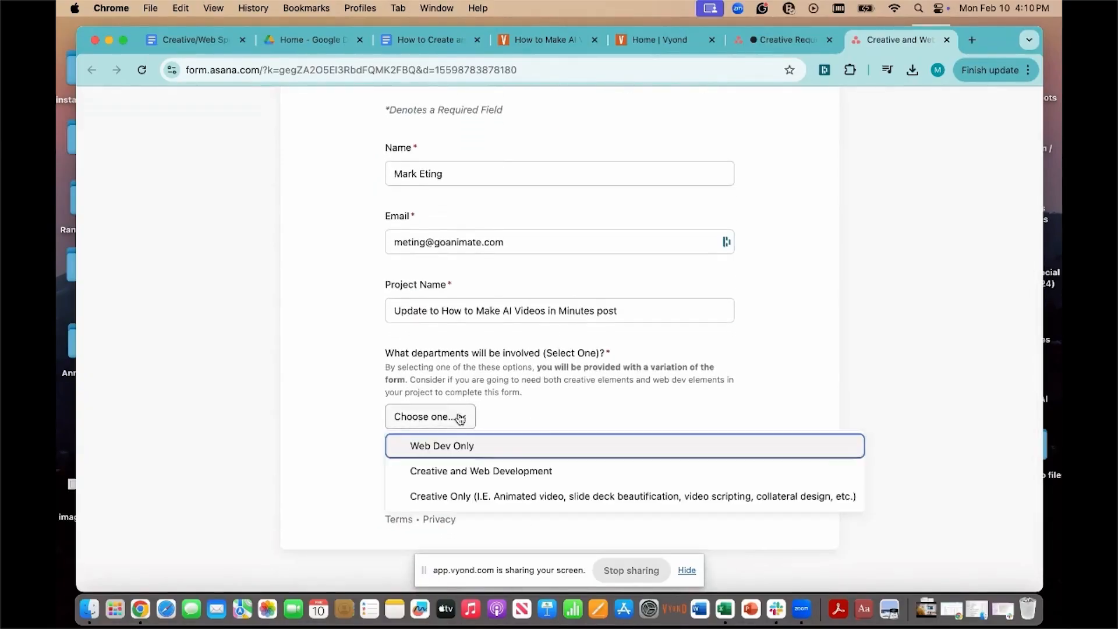
left_click(470, 447)
scroll(547, 422, "down", 5)
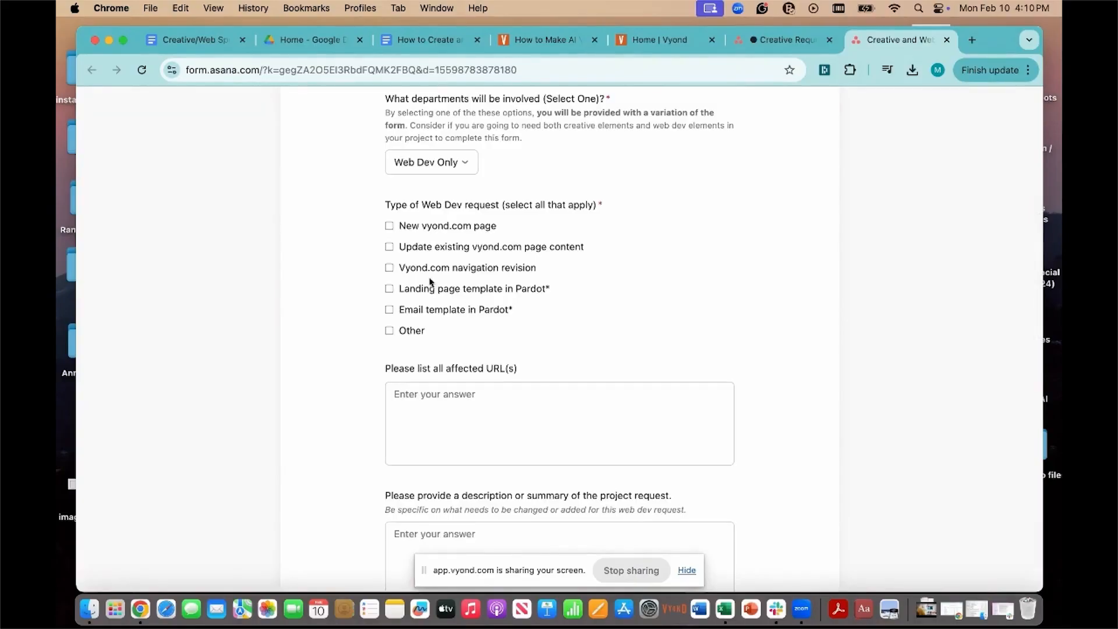
Step: Copy the full URL of the "How to Make AI Videos in Minutes" blog post into the form's affected URLs field
left_click(480, 406)
left_click(524, 42)
left_click(453, 71)
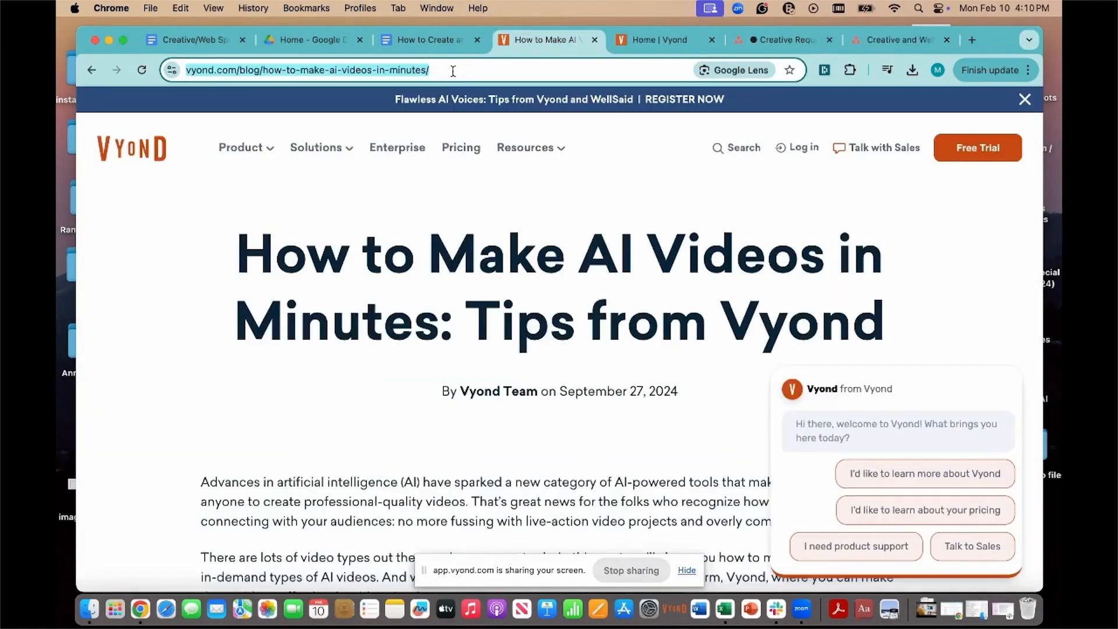
left_click(453, 70)
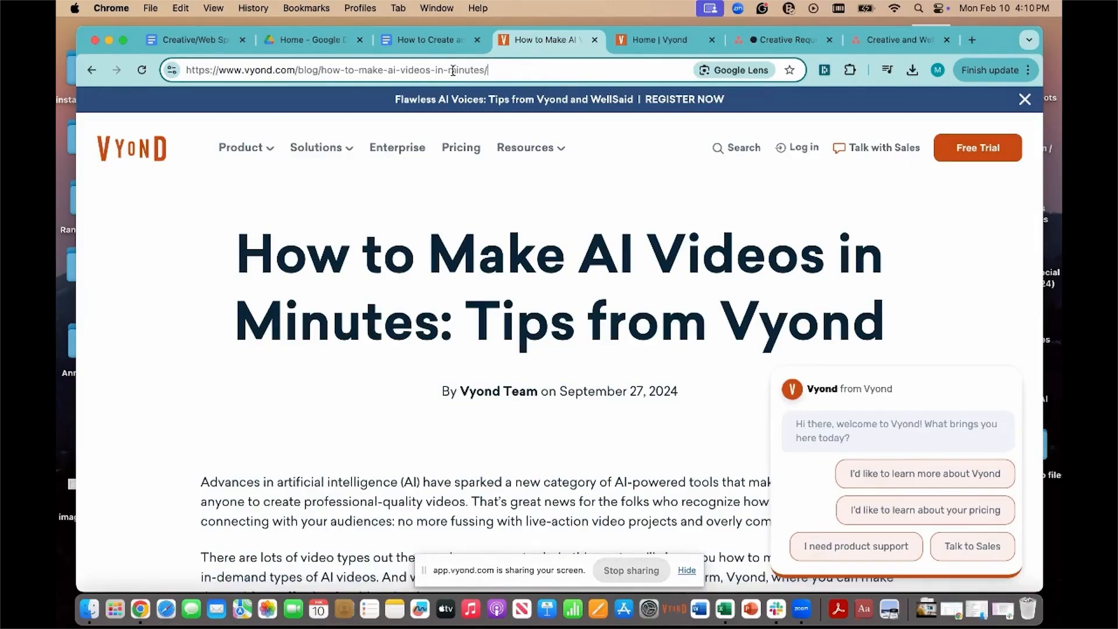
left_click_drag(499, 73, 183, 70)
key("super+c")
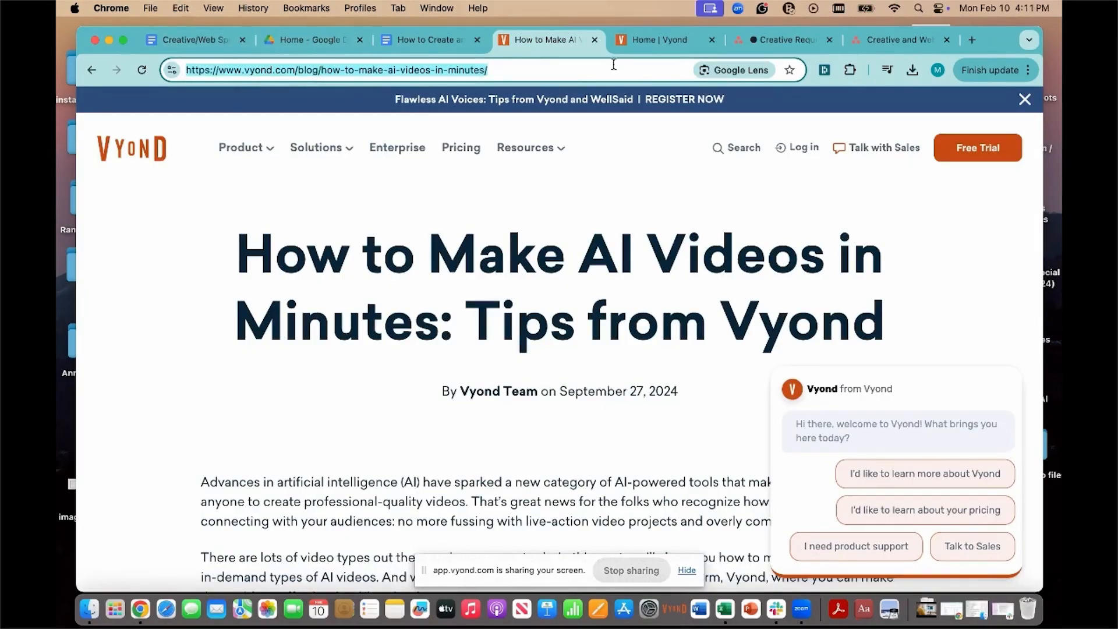
left_click(785, 43)
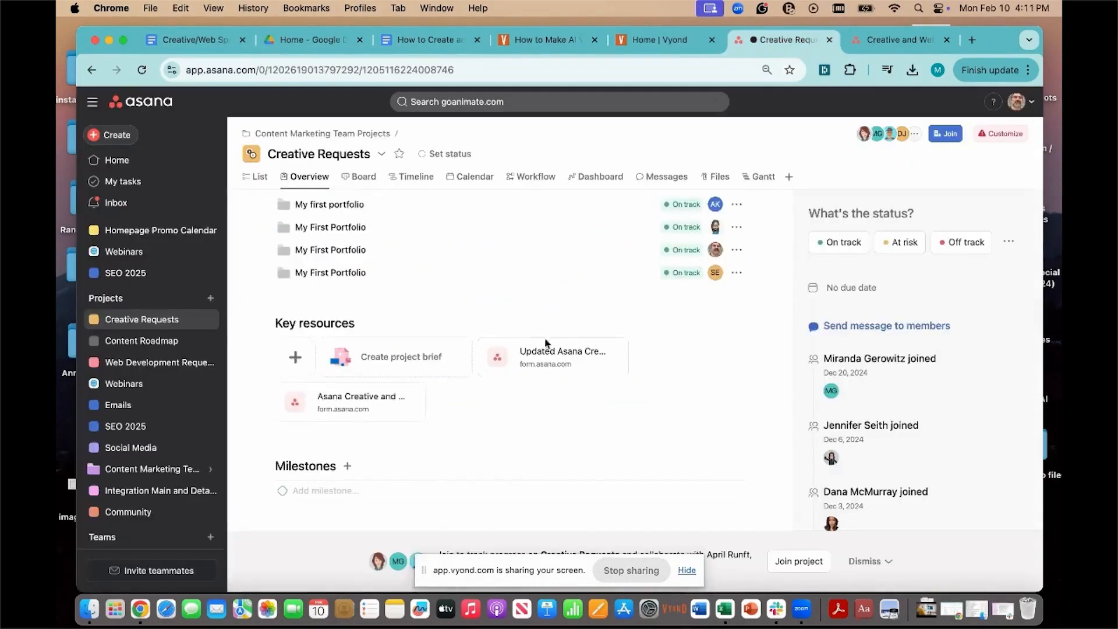
left_click(874, 43)
key("super+v")
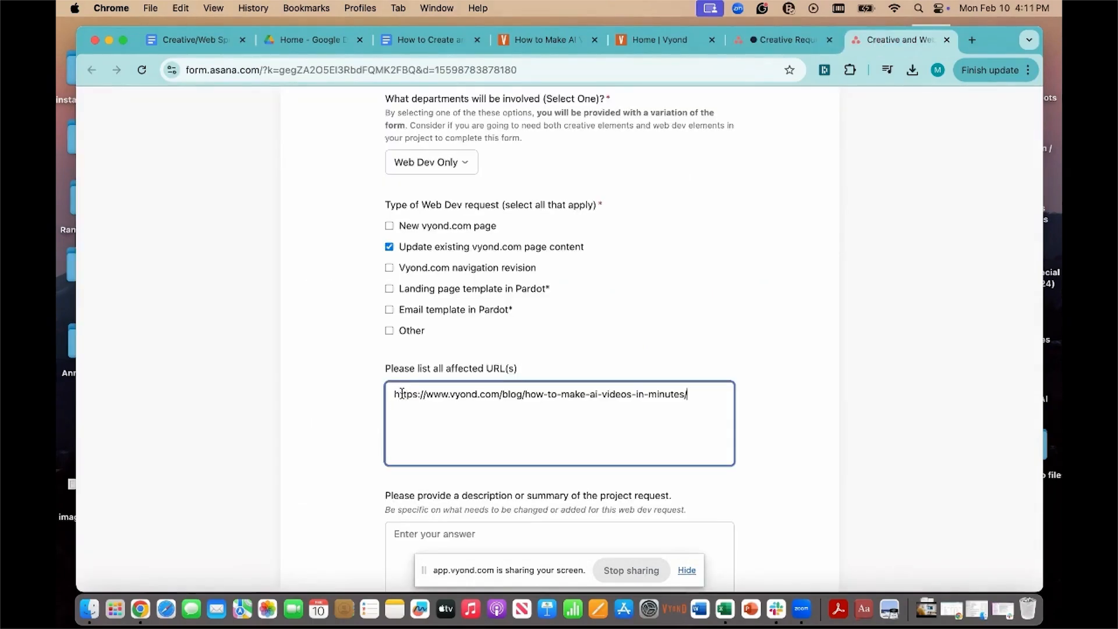
Step: Describe the project request as "Adding two videos to the post, locations in copy doc"
scroll(491, 432, "down", 5)
left_click(440, 352)
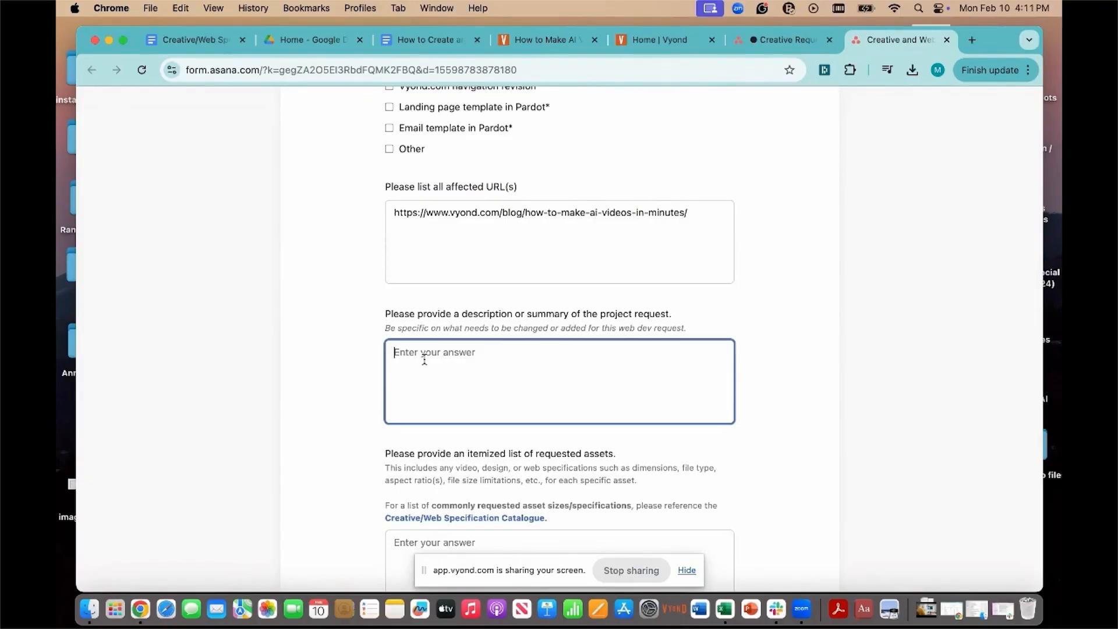
type("Adding two videos to the post, locations in copy doc")
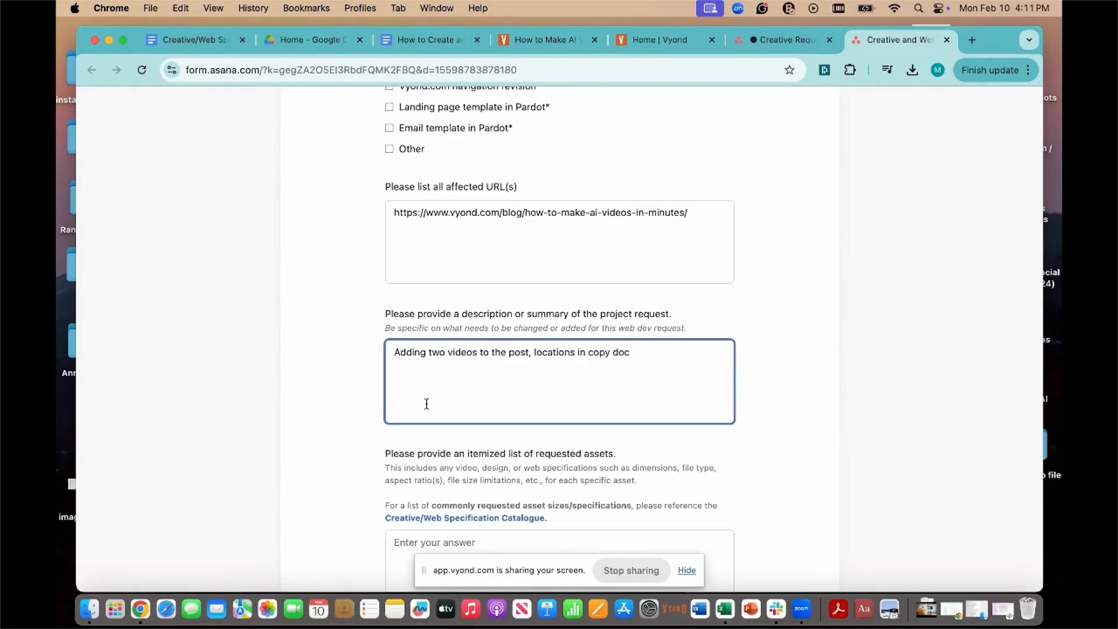
Step: Copy the Video Assets section of the Creative/Web Specification Catalogue into the form's itemized list of requested assets
scroll(426, 402, "down", 5)
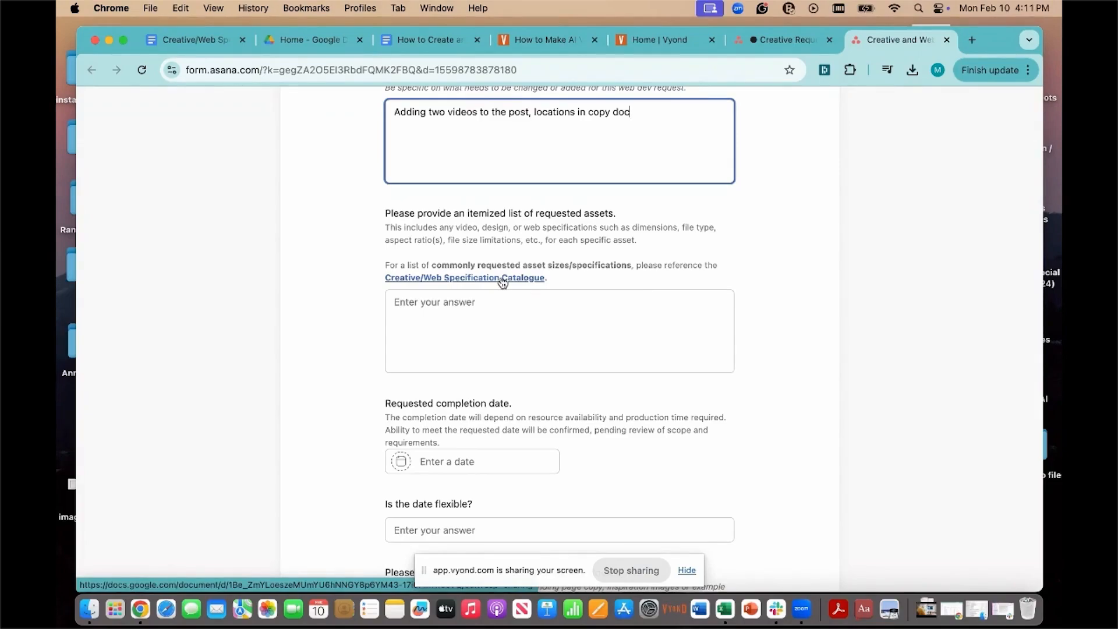
left_click(502, 279)
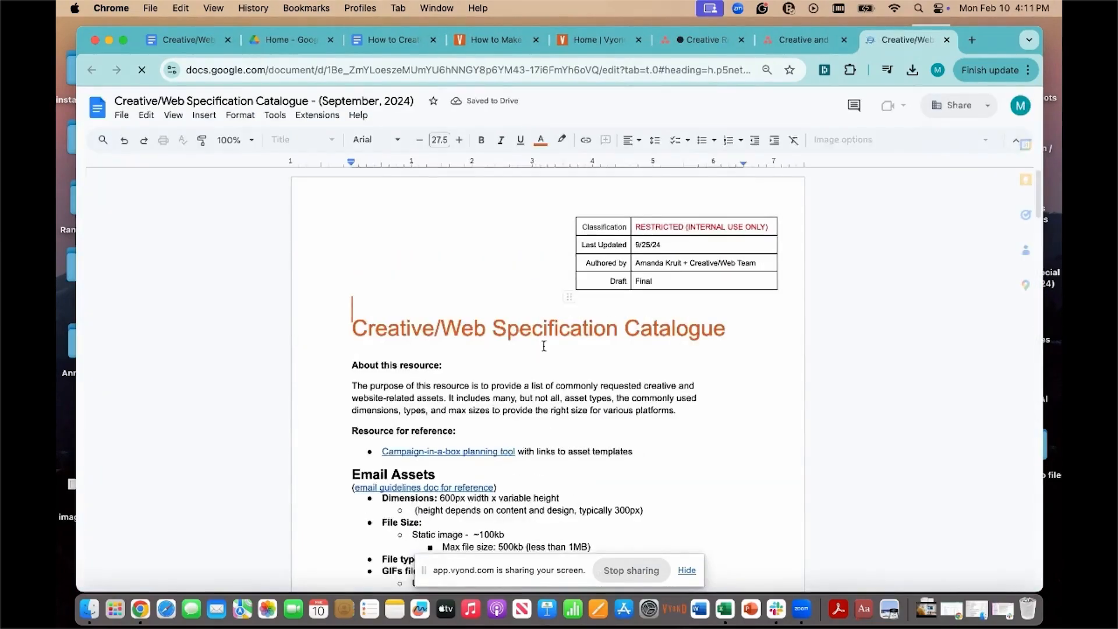
scroll(550, 297, "down", 15)
scroll(543, 346, "down", 2)
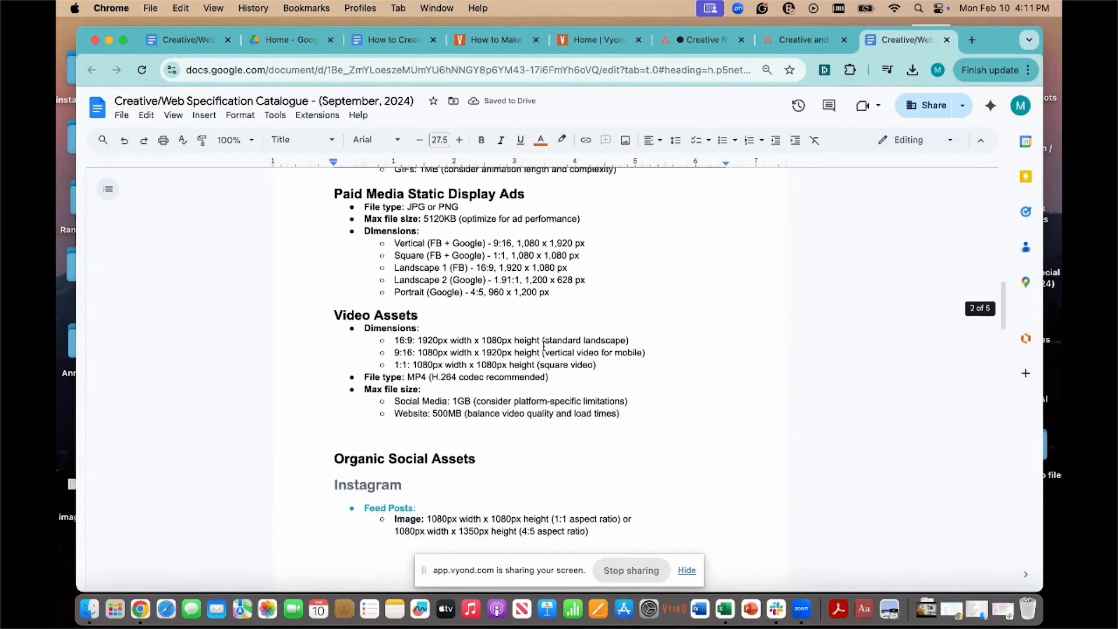
left_click_drag(330, 317, 634, 424)
key("super+c")
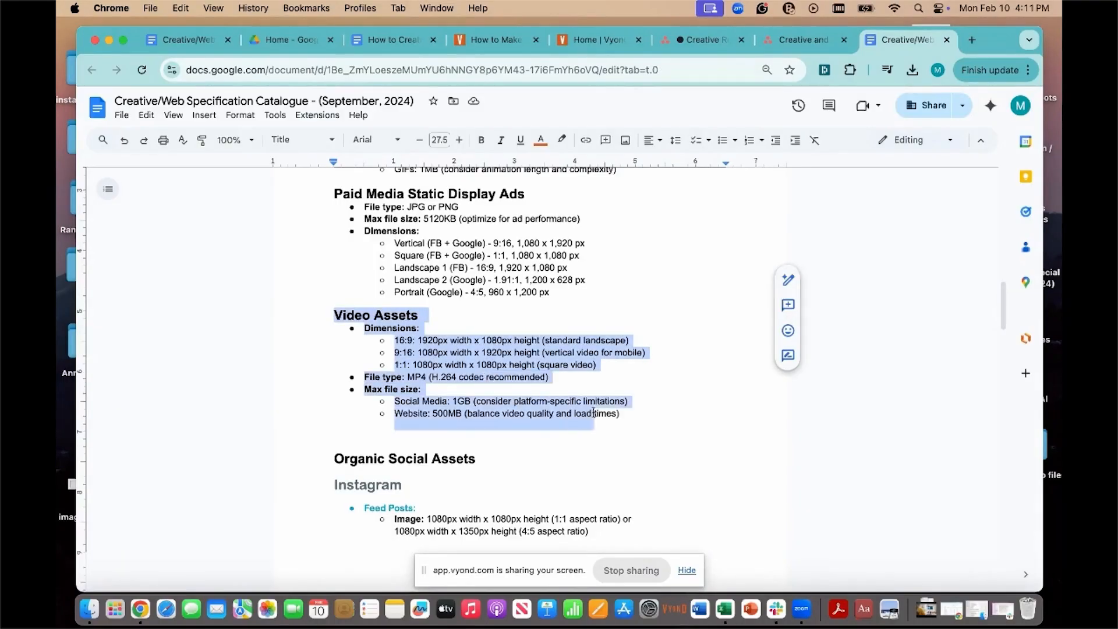
left_click(797, 37)
left_click(412, 305)
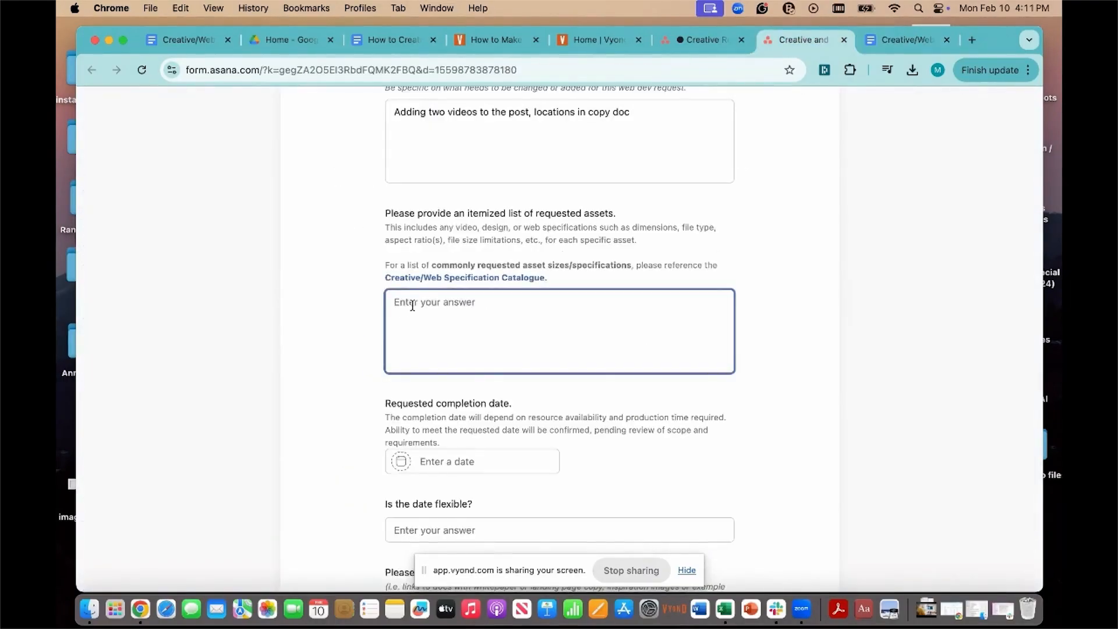
key("super+v")
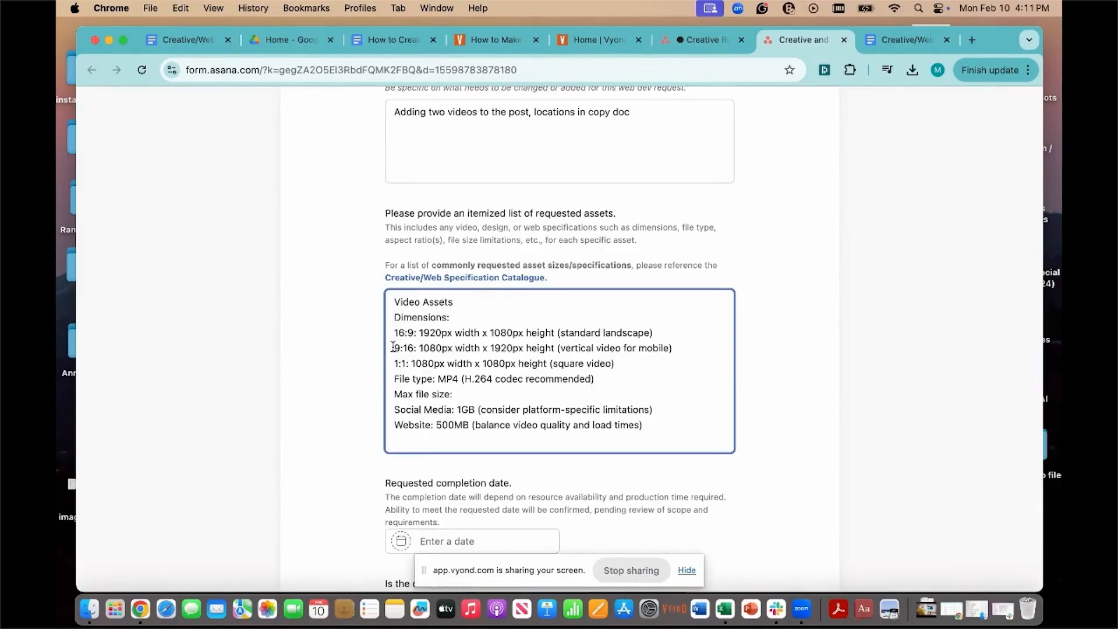
Step: Delete the 9:16, 1:1 and Social Media lines from the requested assets list
left_click_drag(392, 346, 626, 367)
key("BackSpace")
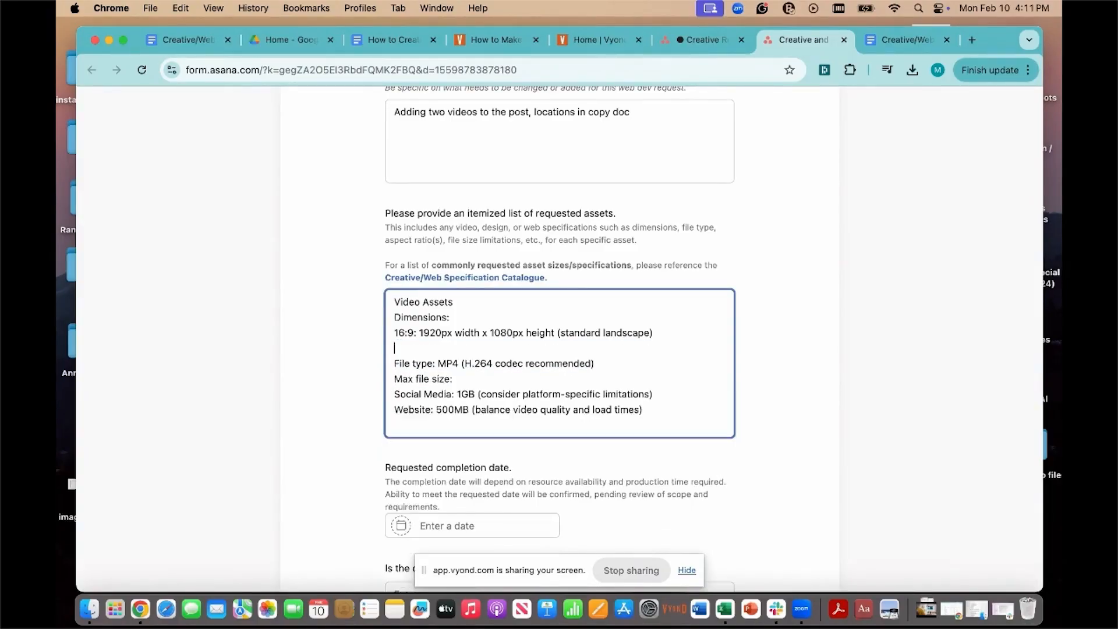
key("BackSpace")
left_click_drag(396, 379, 709, 379)
key("BackSpace")
key("BackSpace")
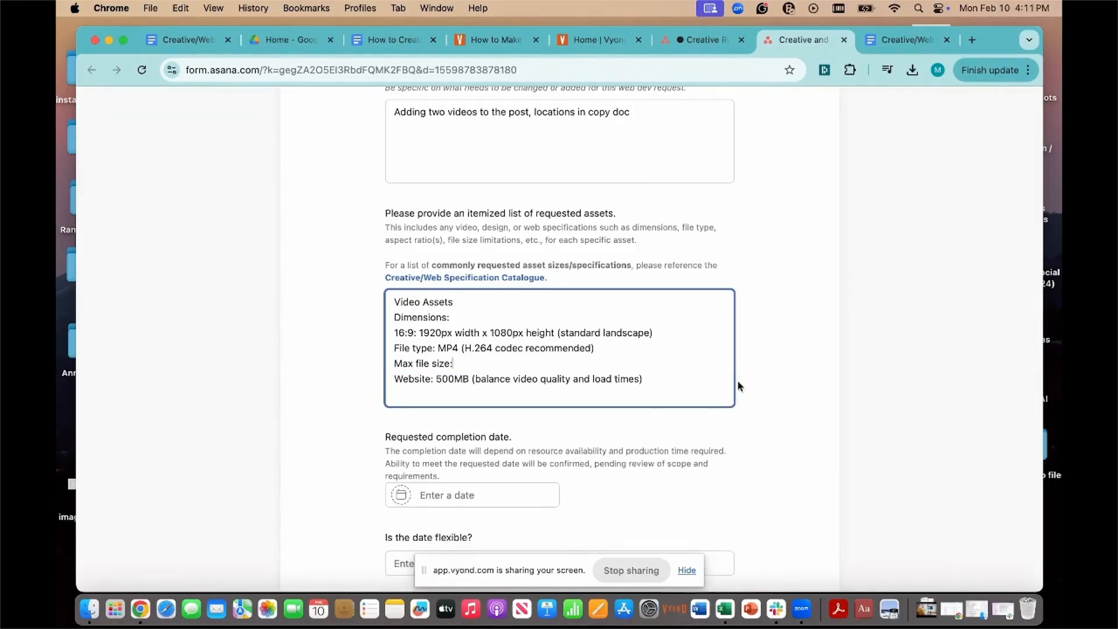
left_click(758, 384)
Step: Set the requested completion date to 02/24/25
scroll(667, 451, "down", 3)
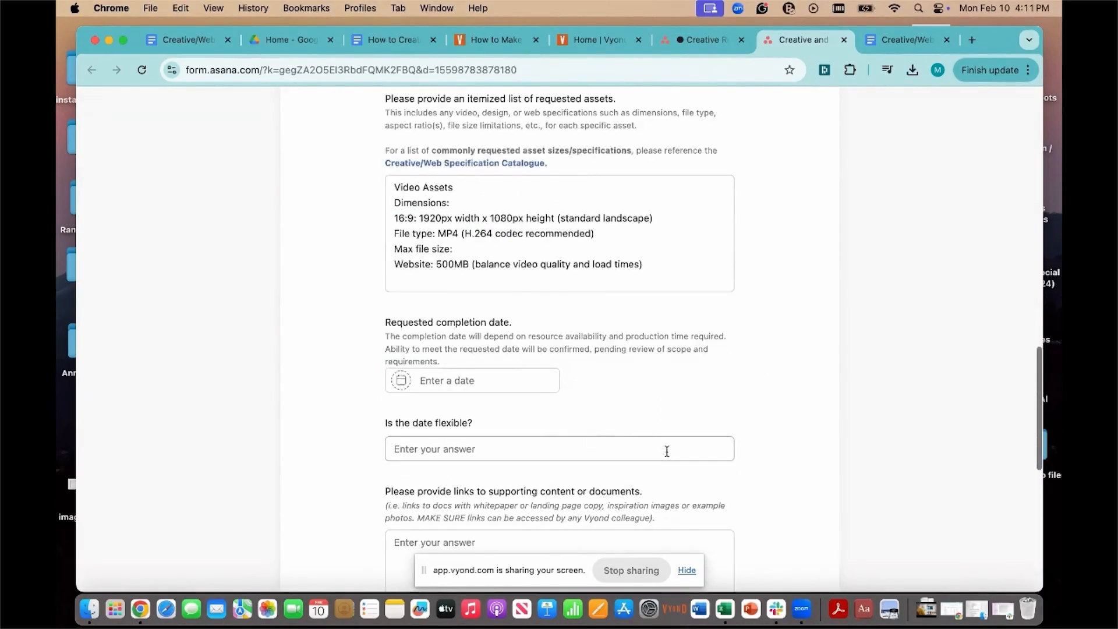
left_click(516, 378)
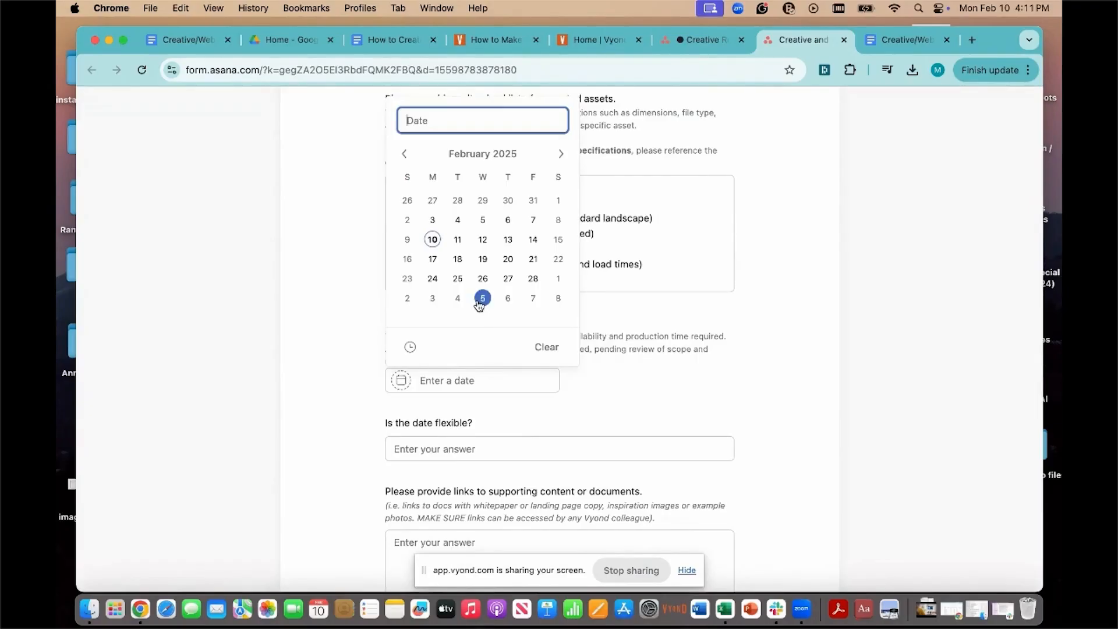
left_click(432, 279)
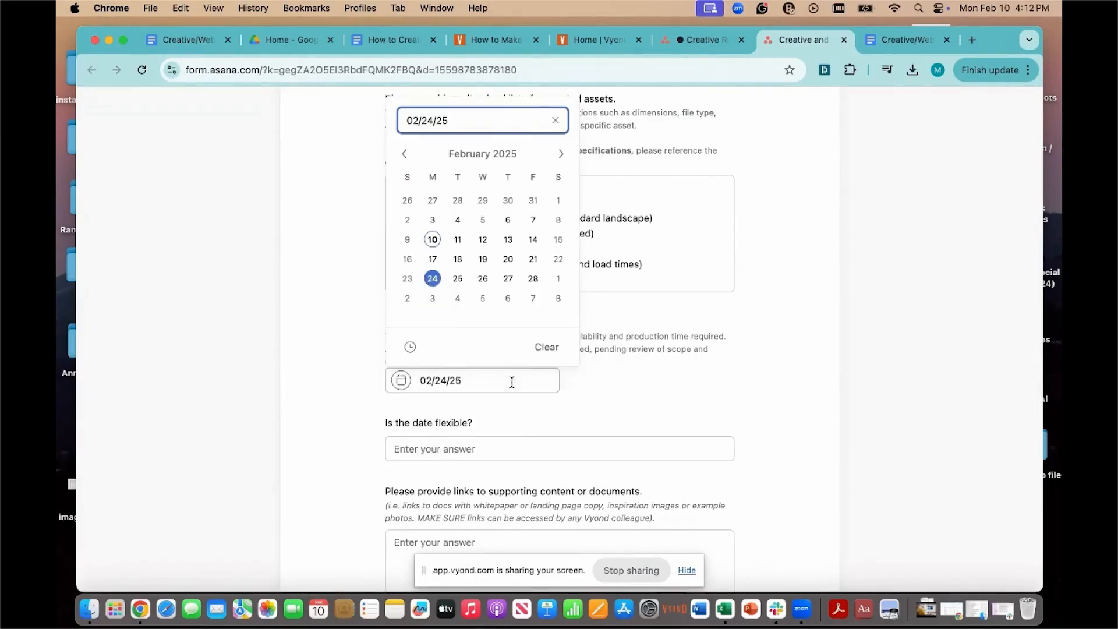
left_click(611, 403)
scroll(611, 403, "down", 1)
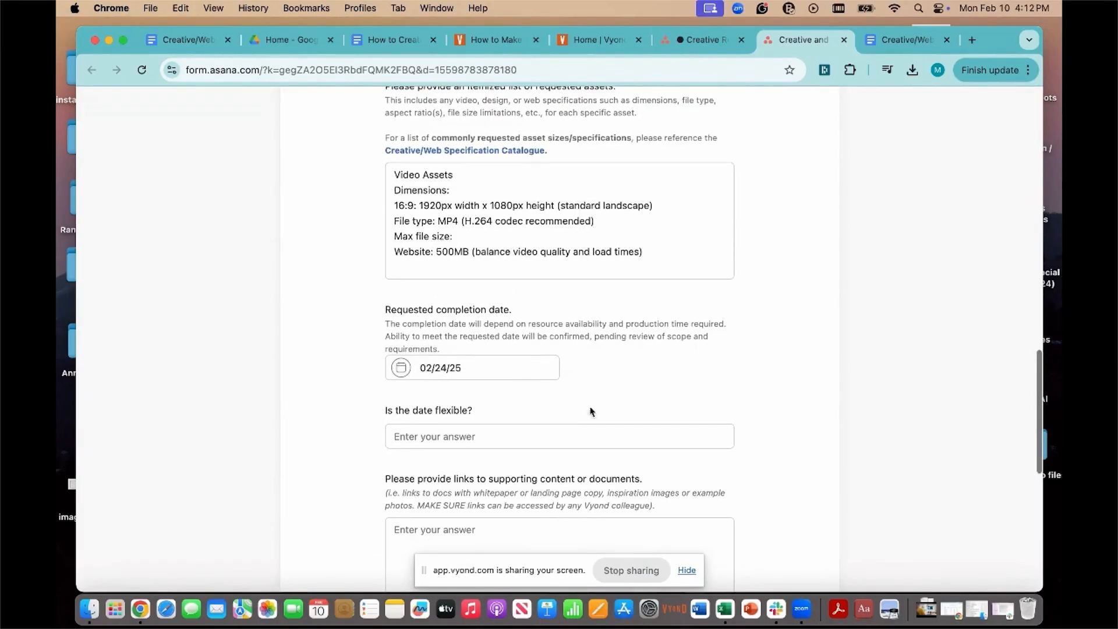
Step: Answer "yes" to the question whether the requested completion date is flexible
left_click(562, 436)
type("yes")
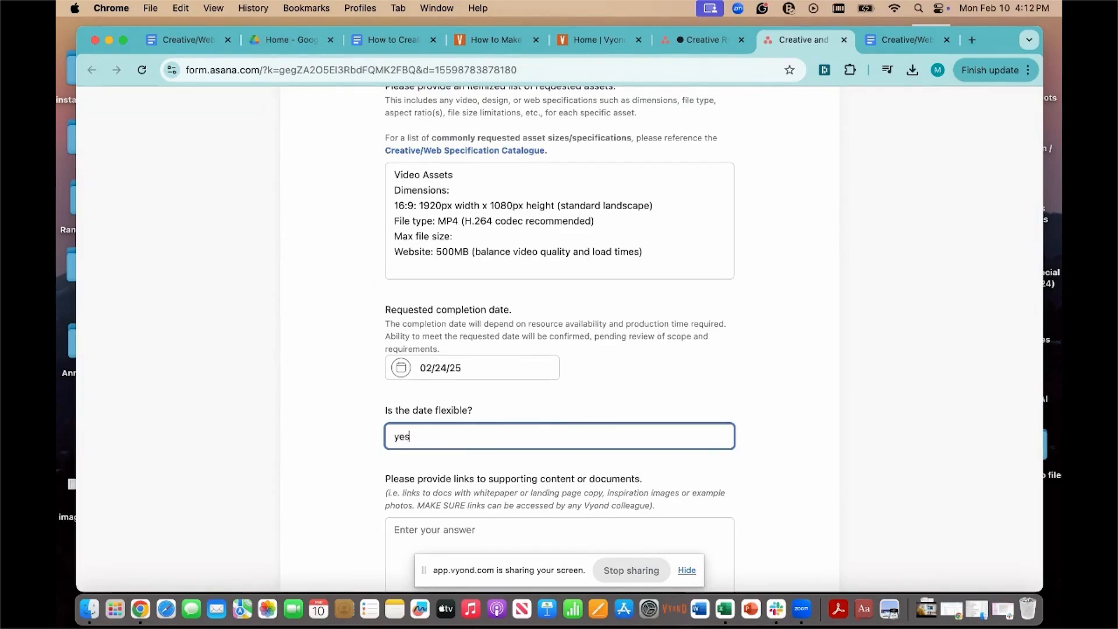
left_click(723, 390)
Step: Copy the link of the "How to Create an AI Video" Google Doc into the form's supporting content links
scroll(722, 390, "down", 5)
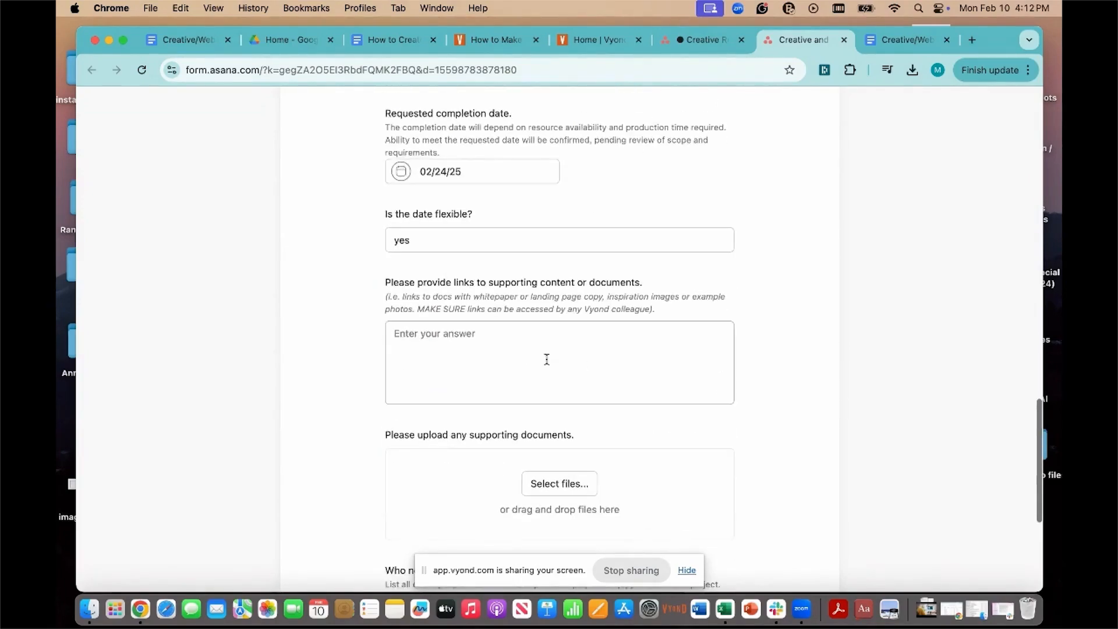
left_click(481, 335)
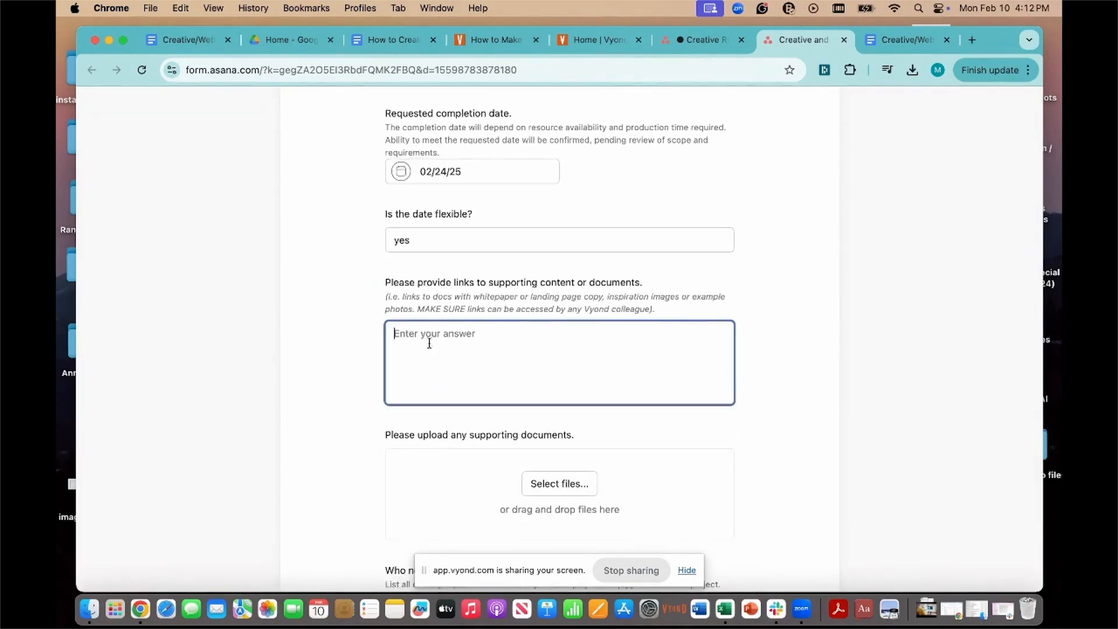
left_click(400, 42)
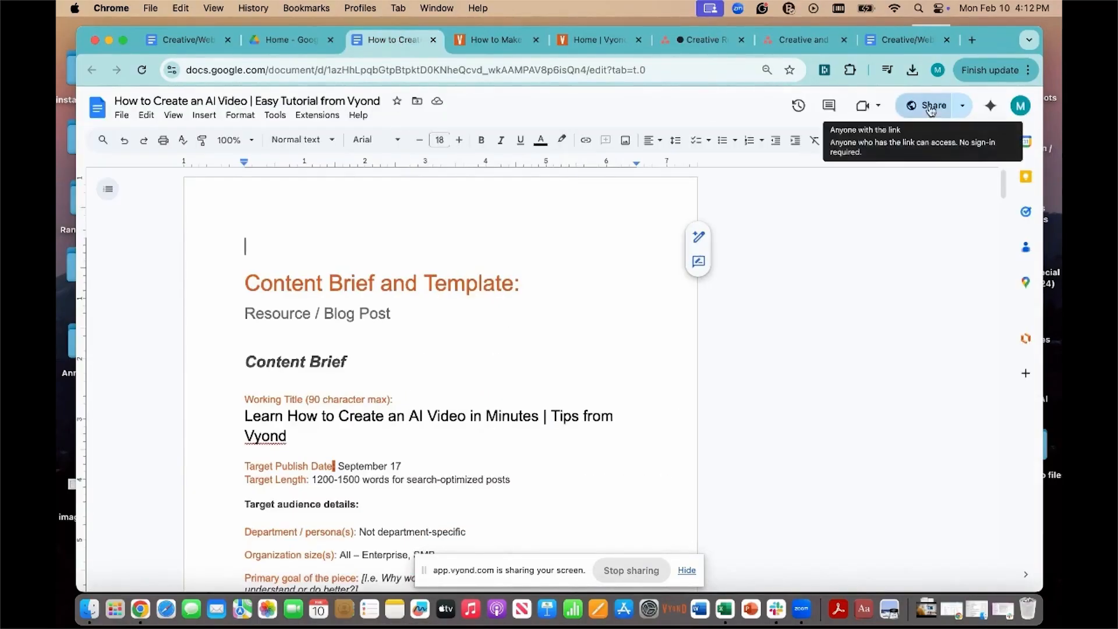
left_click(669, 73)
key("super+c")
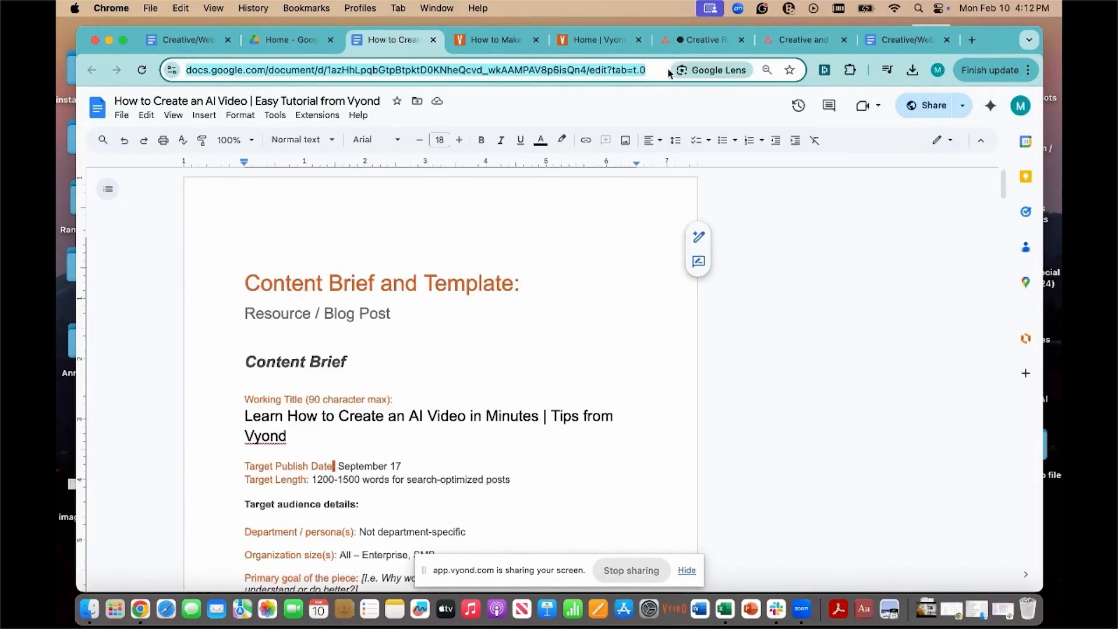
left_click(706, 40)
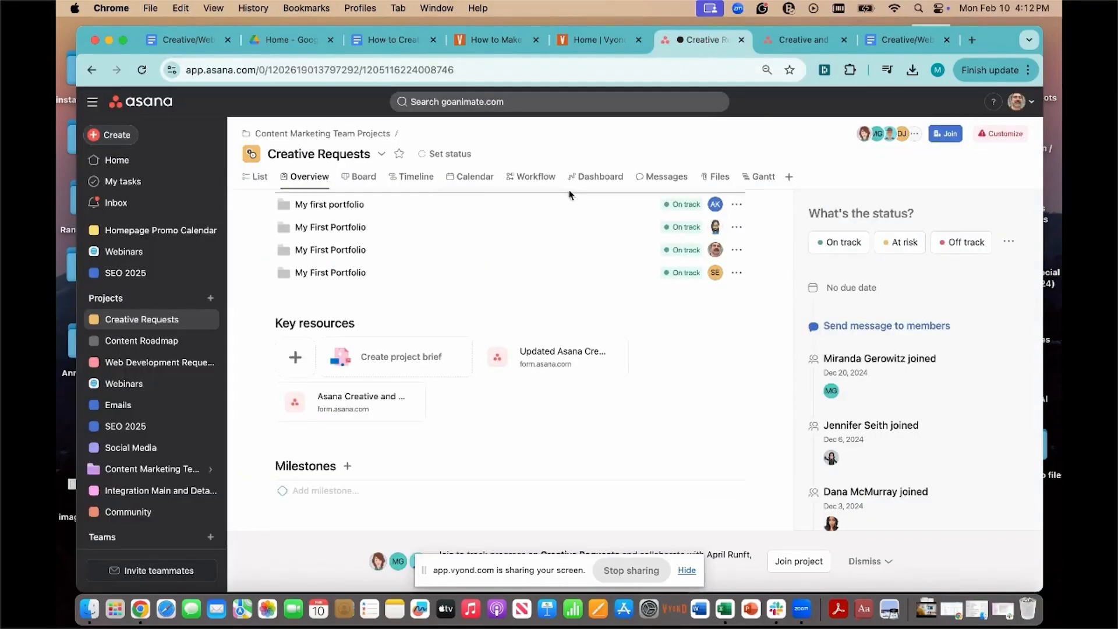
left_click(796, 38)
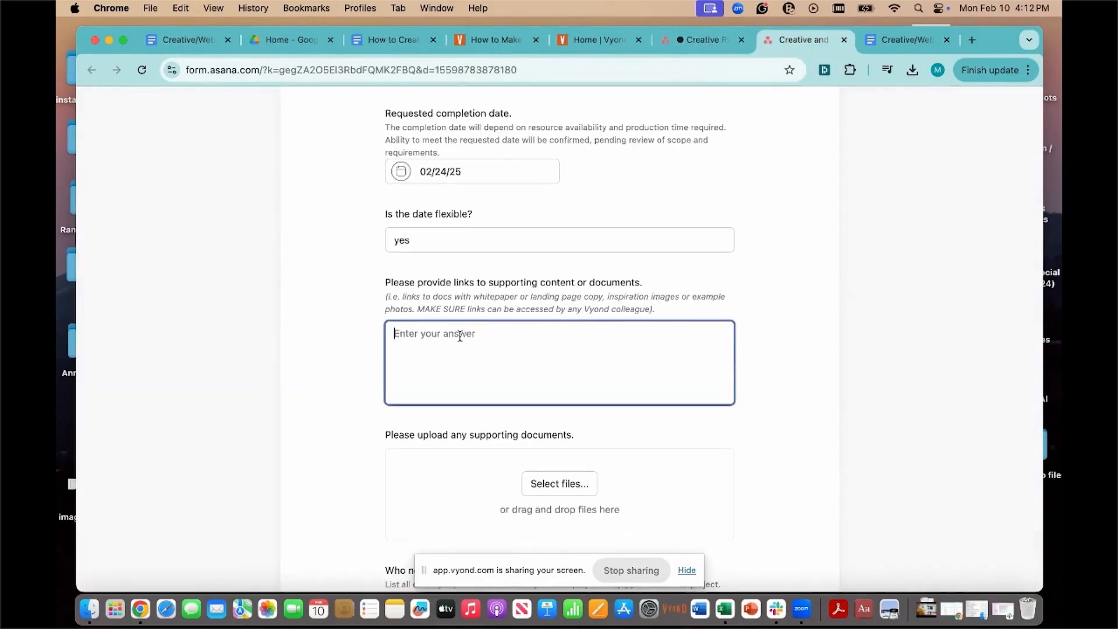
key("super+v")
Step: Attach "Custom Avatar Instructional Video.mp4" and "Vyond_ The all-in-one video creation platform (1).mp4" from the Desktop as supporting documents
left_click(585, 482)
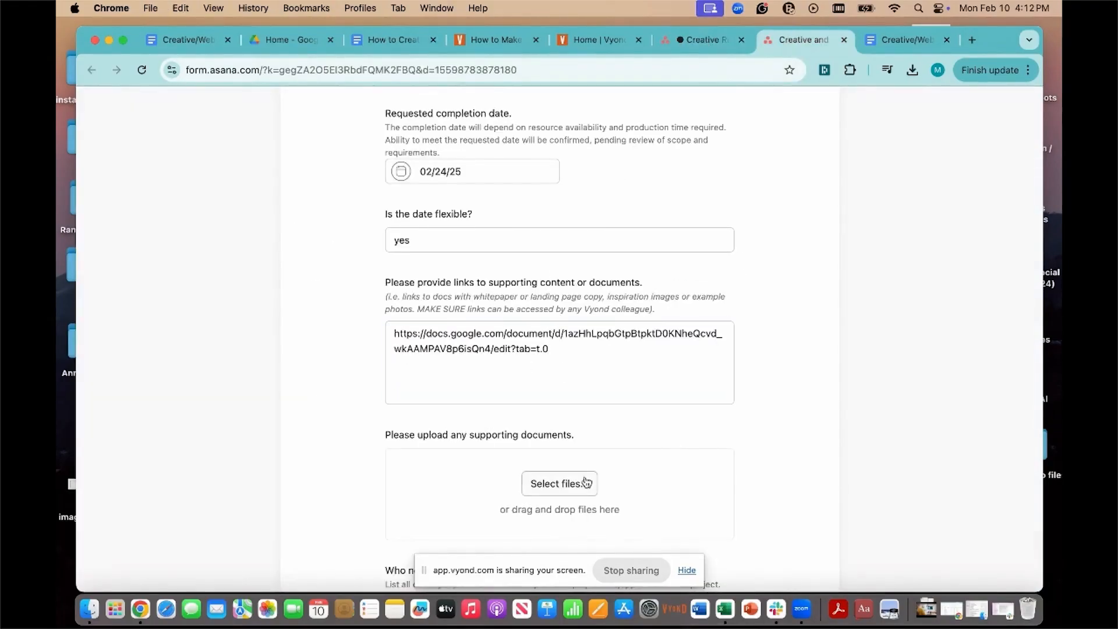
left_click(582, 483)
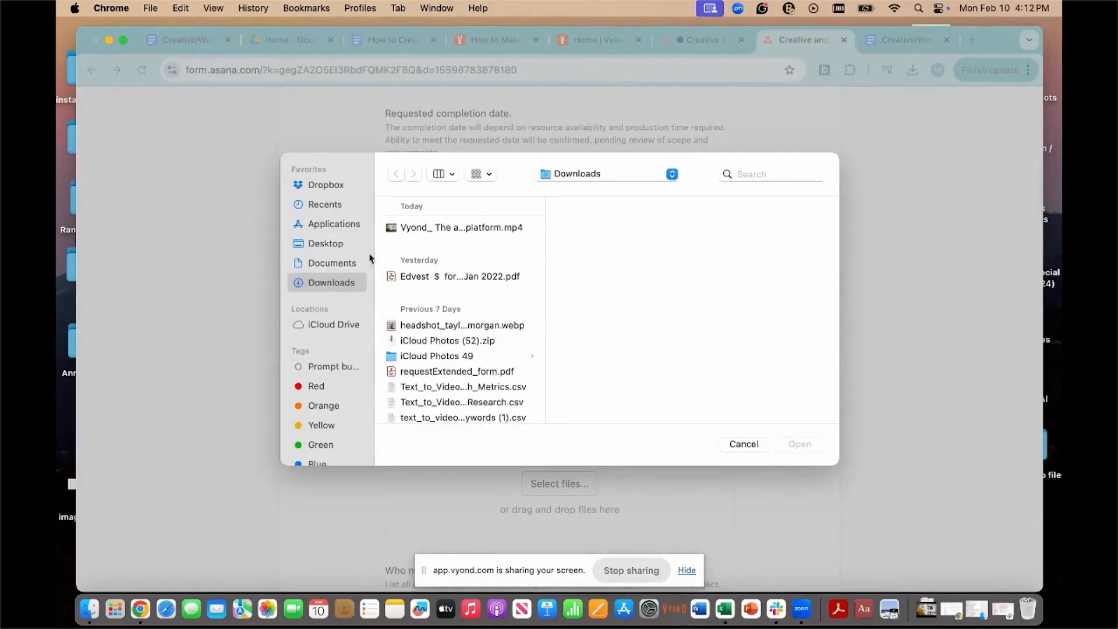
left_click(336, 244)
left_click(410, 227)
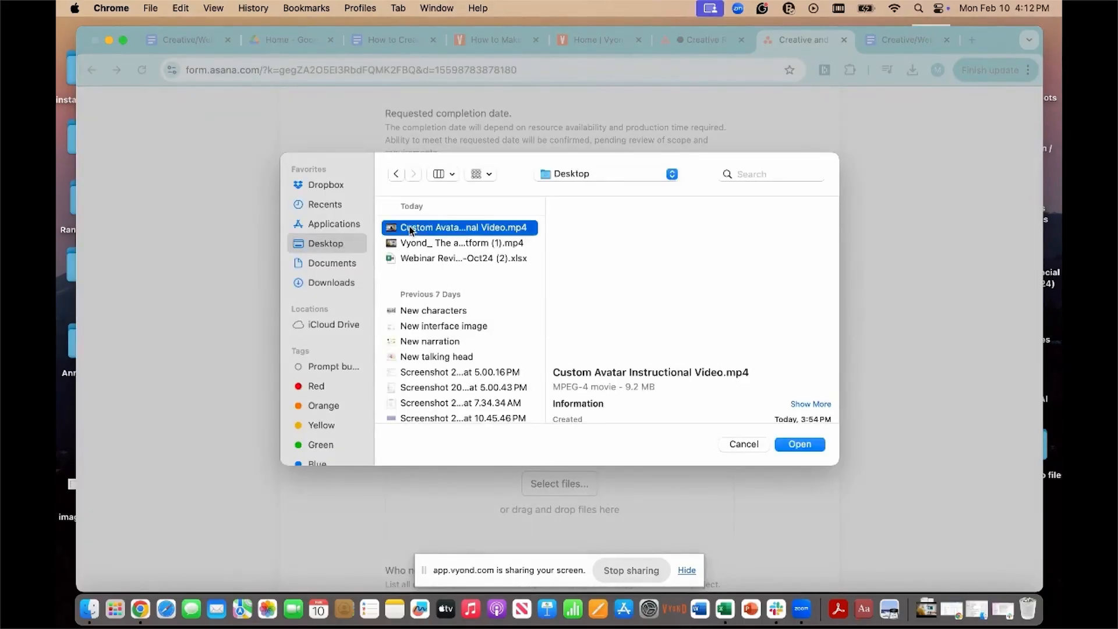
left_click(420, 242, "shift")
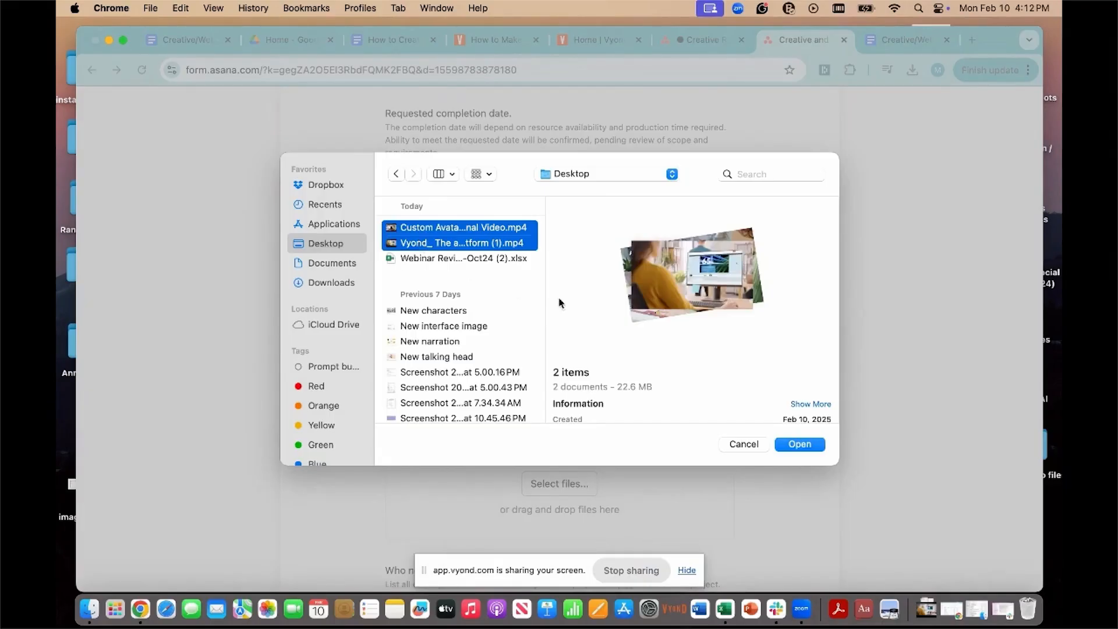
left_click(795, 445)
Step: Enter the first names of the two people who need to be part of the approval process
scroll(797, 455, "down", 3)
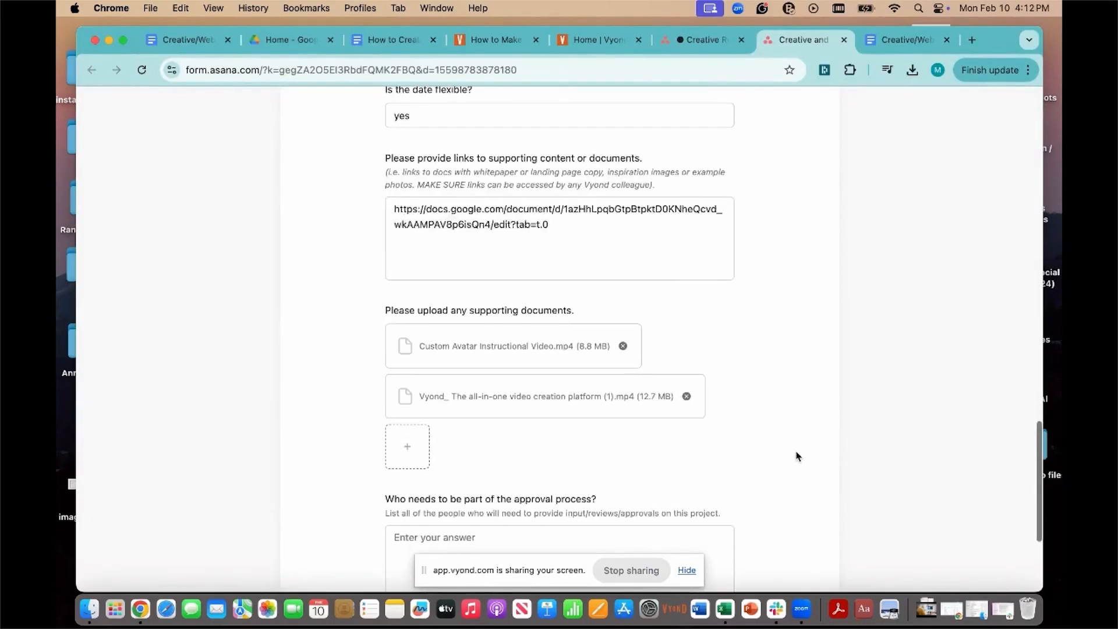
scroll(796, 456, "down", 5)
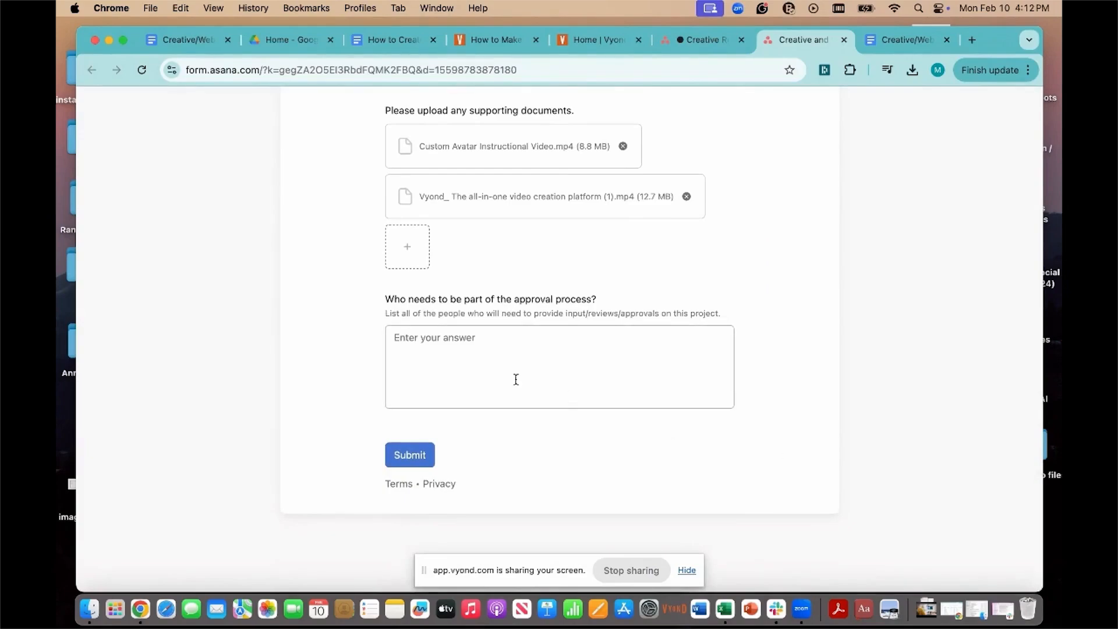
left_click(432, 344)
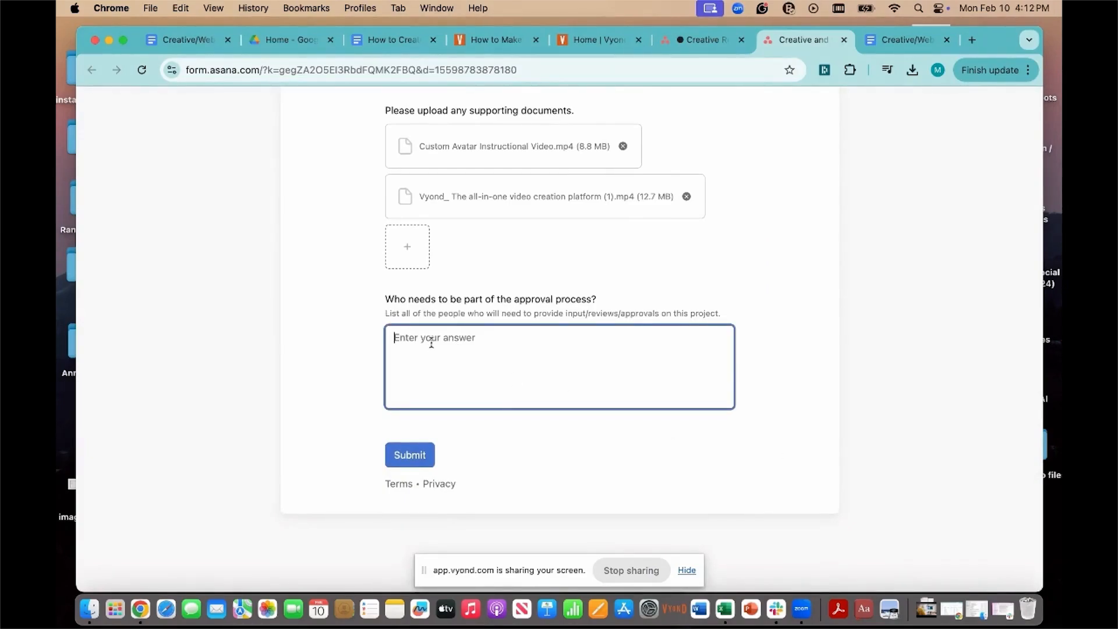
type("Brad, Lisa")
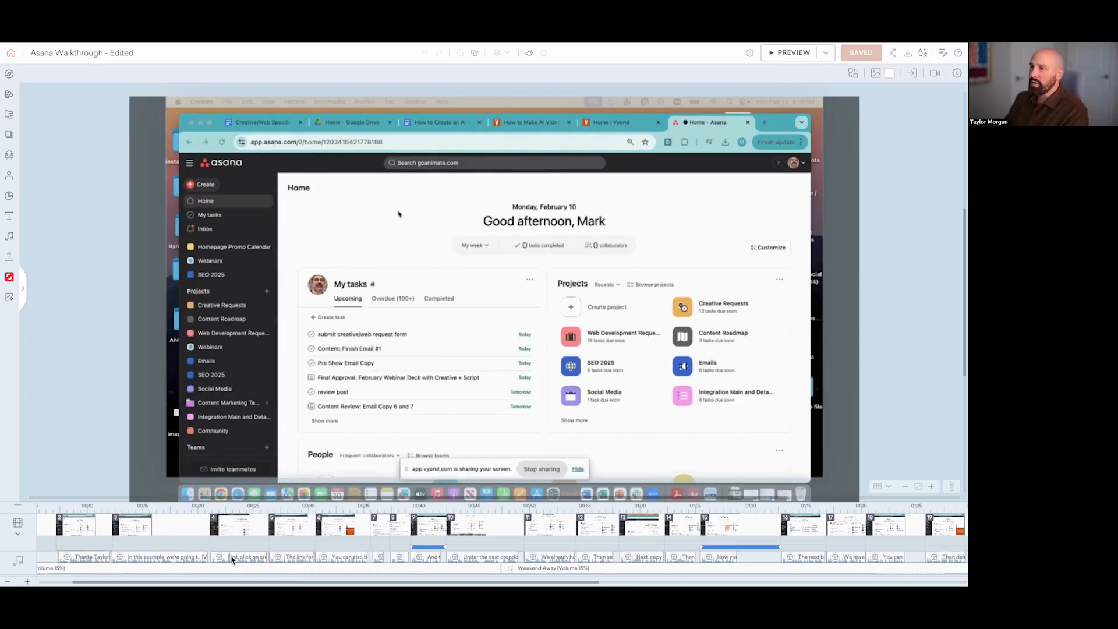
Step: In Vyond's "Asana Walkthrough - Edited" project, review the text-to-speech audio settings and the available United States English voices
mouse_move(92, 559)
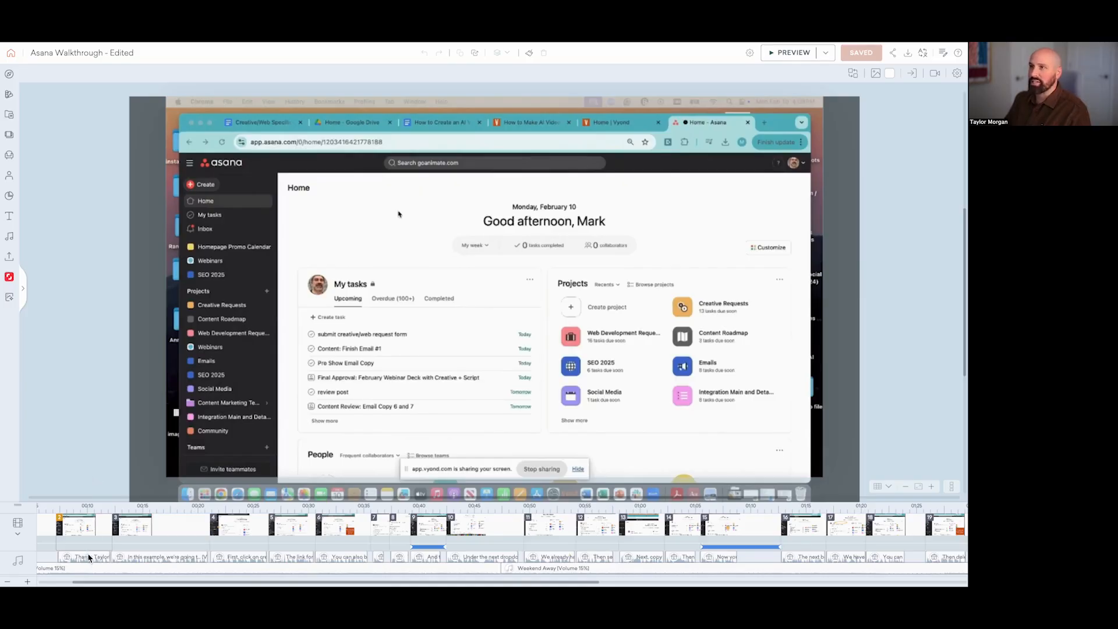
left_click(18, 241)
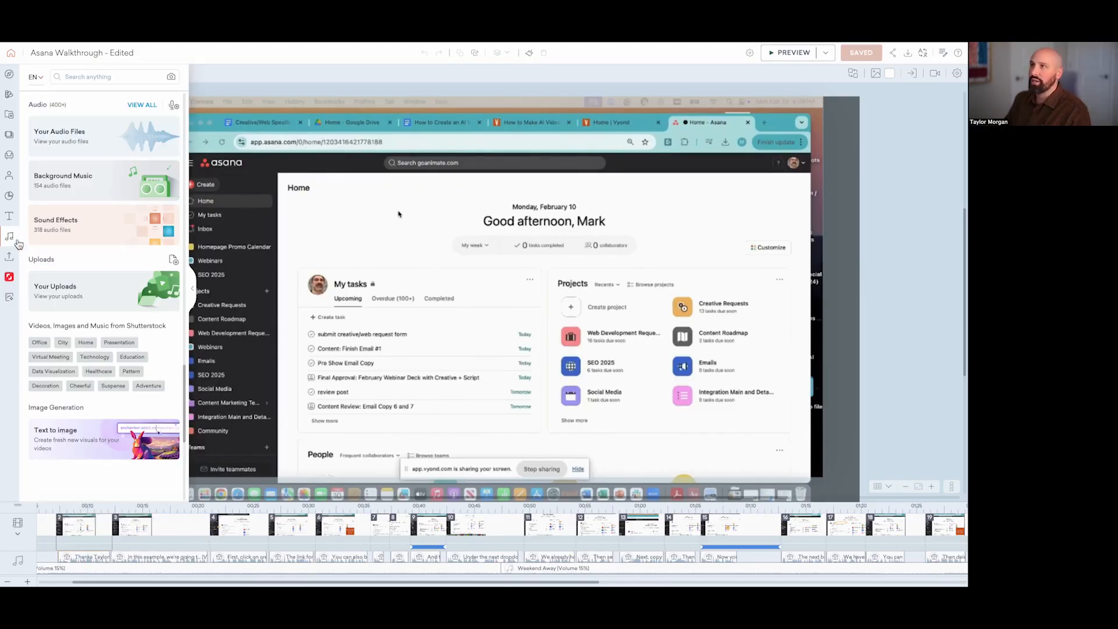
left_click(177, 109)
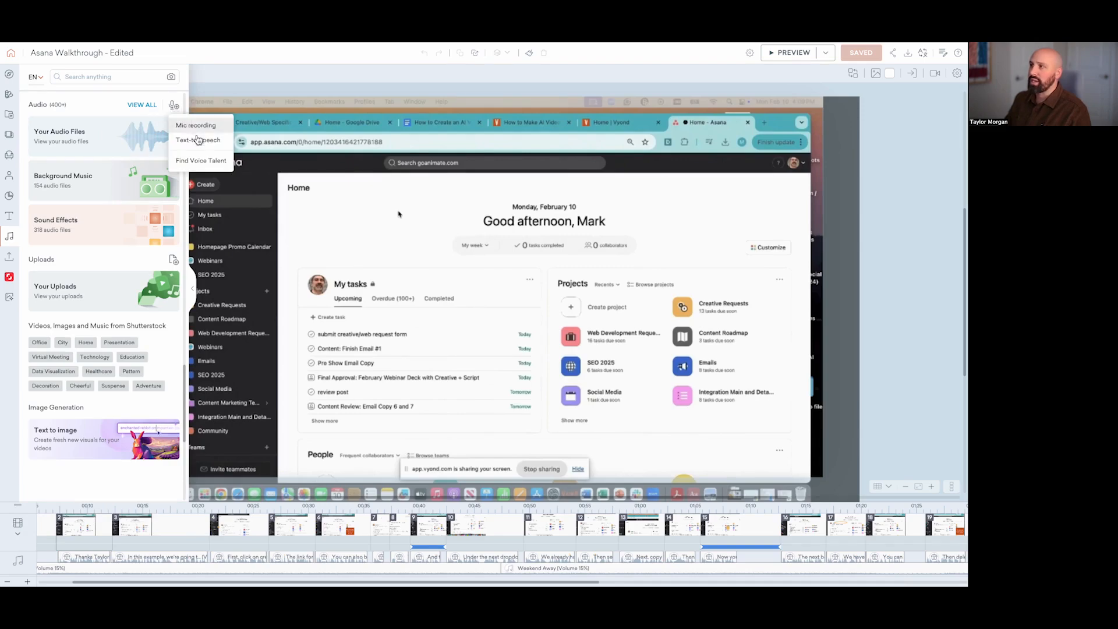
left_click(187, 128)
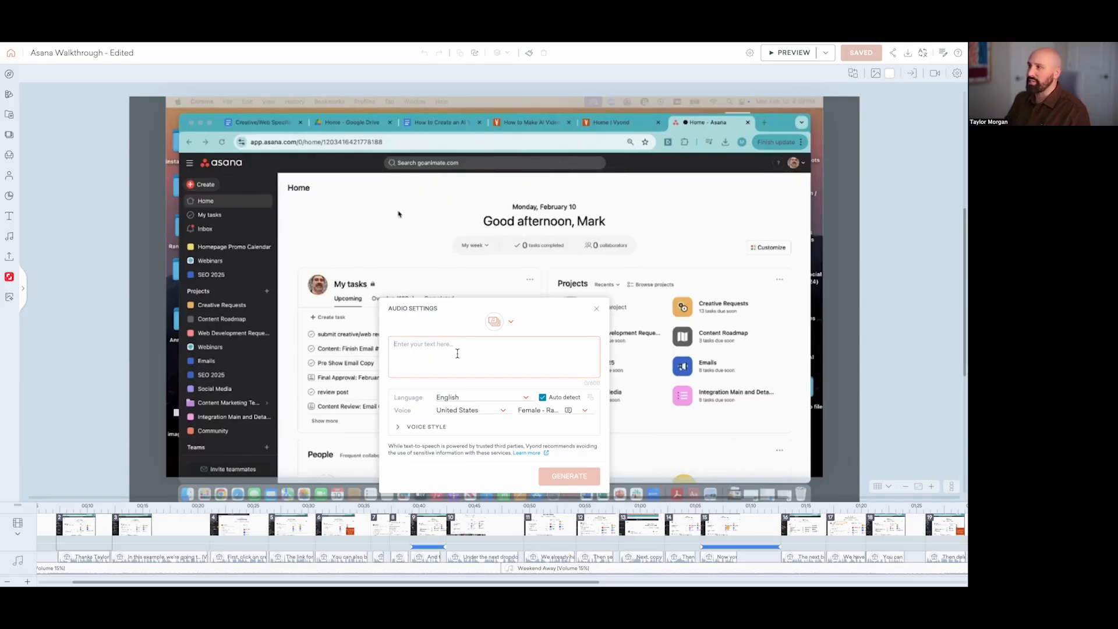
left_click(550, 415)
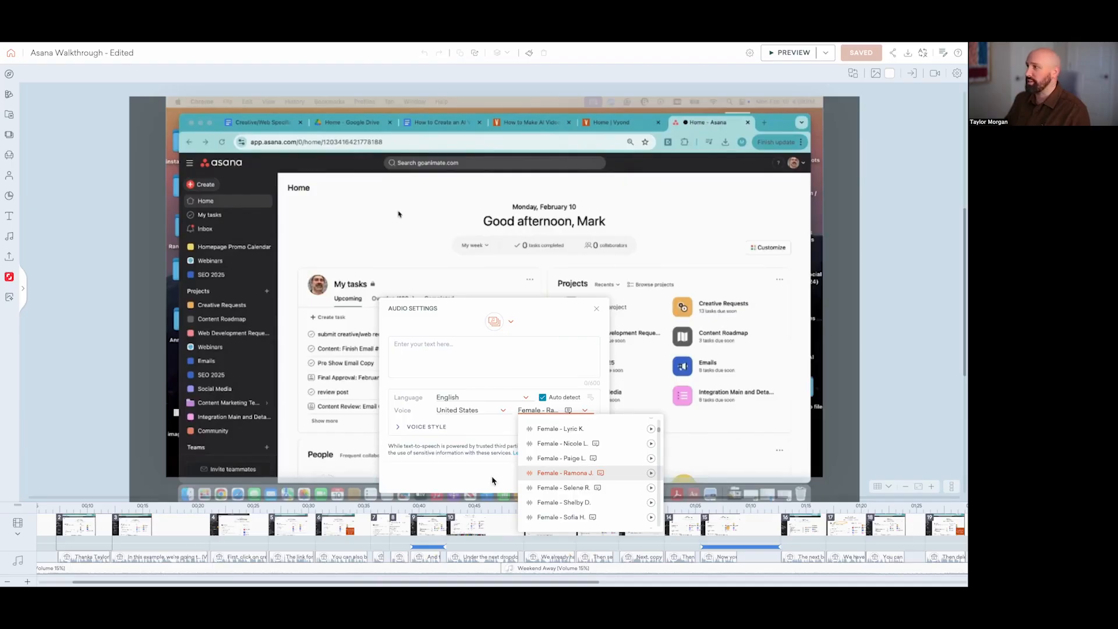
left_click(477, 482)
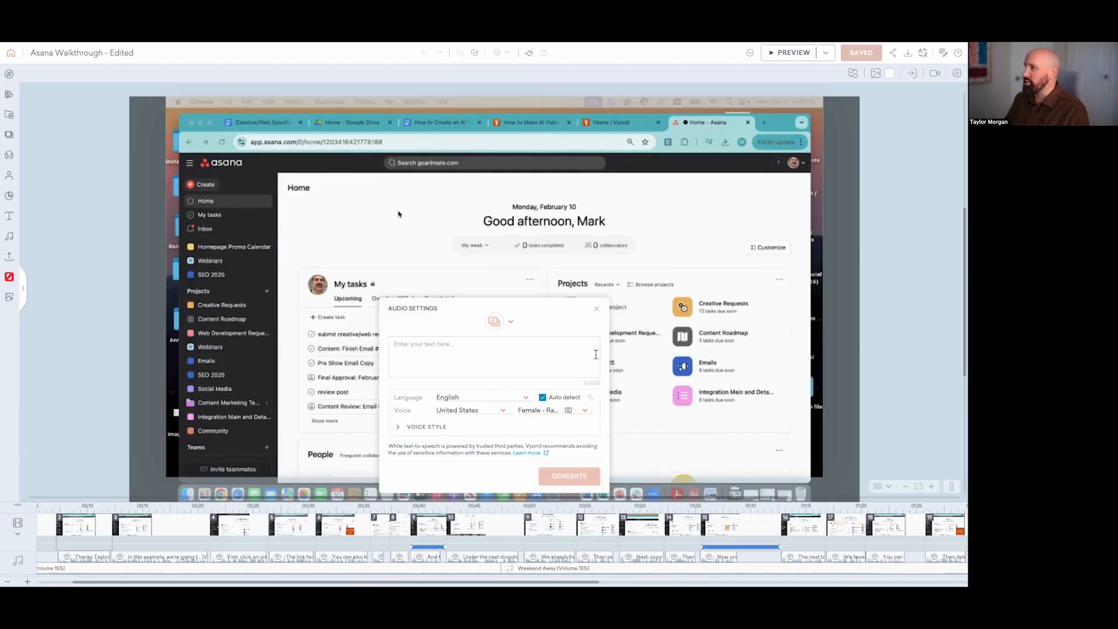
left_click(596, 309)
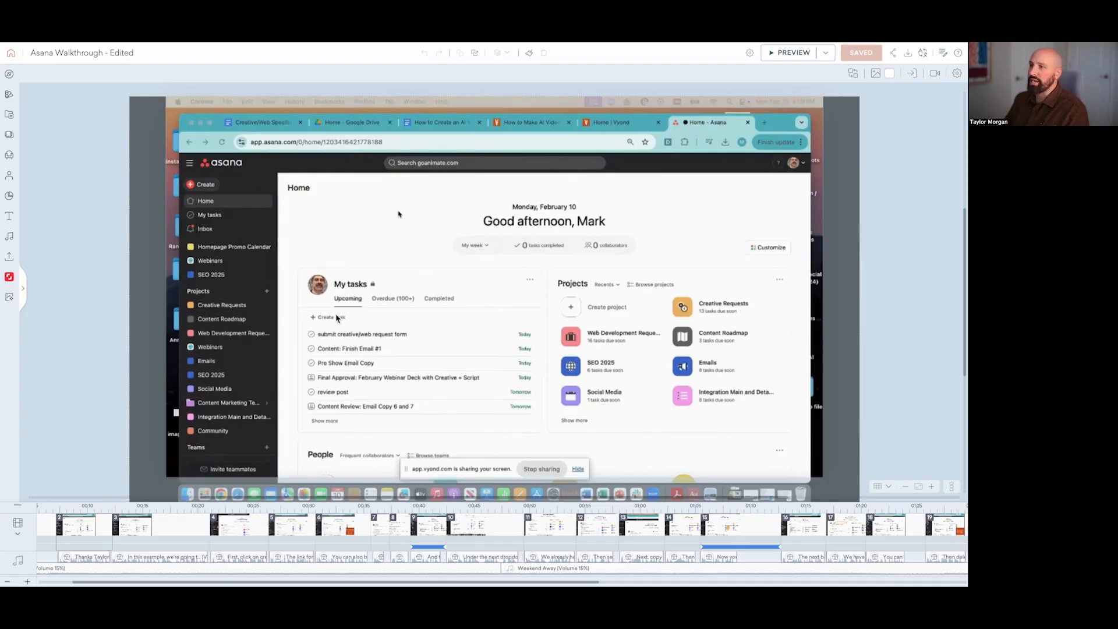
Step: Examine the trim and volume settings of the full-screen Asana recording in the current scene
left_click(401, 408)
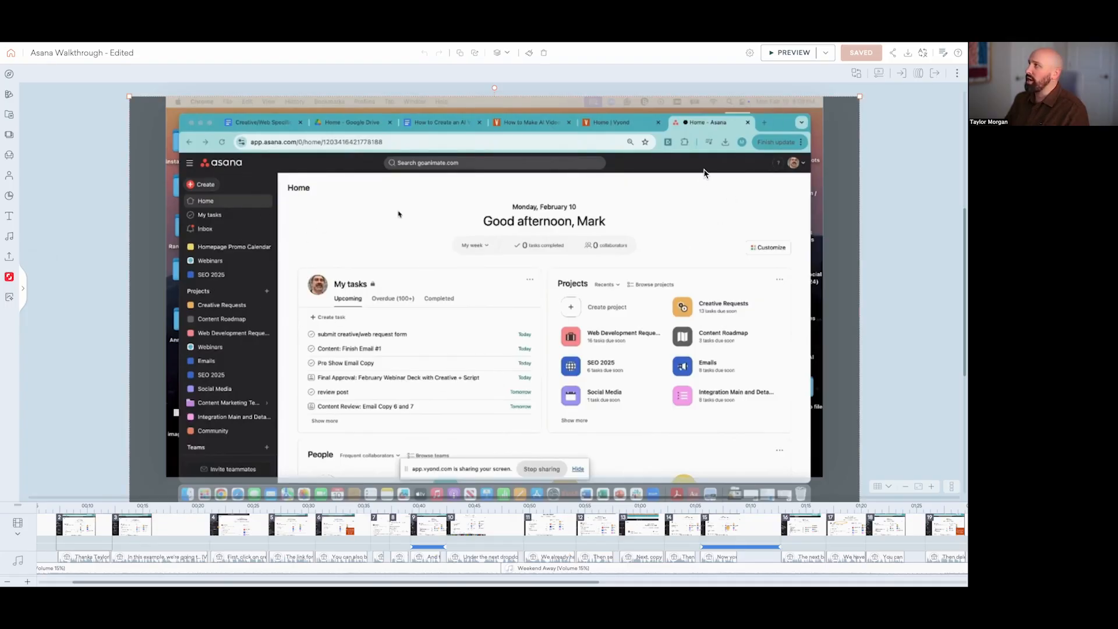
left_click(884, 76)
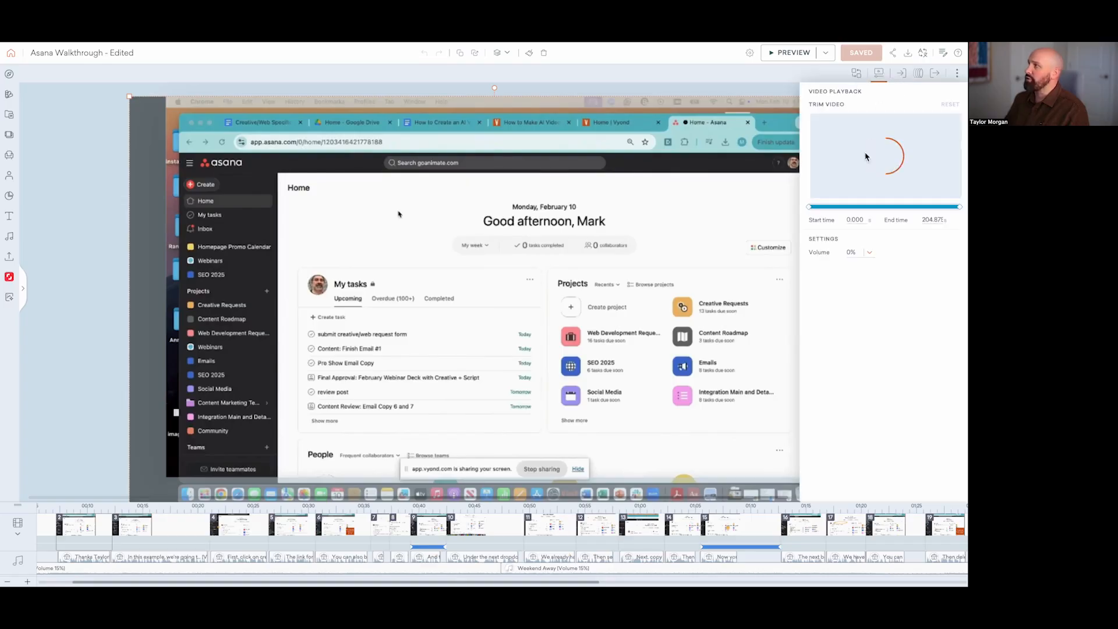
left_click(883, 76)
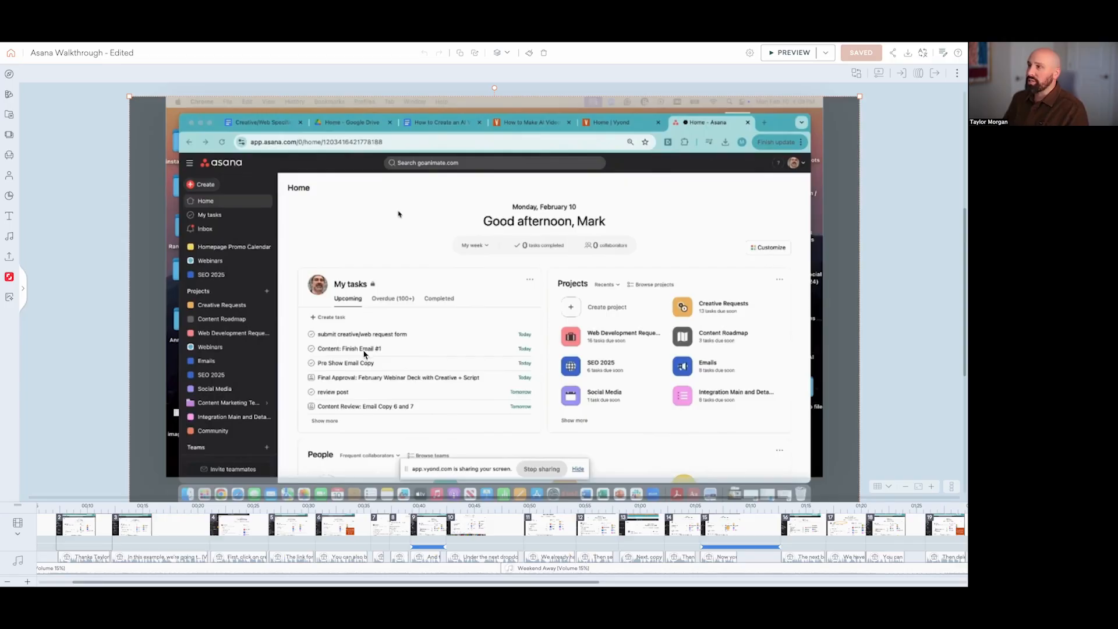
Step: Examine the playback trim settings of the zoomed-in screen recording in scene 4, which has the arrow at Creative Requests
left_click(186, 527)
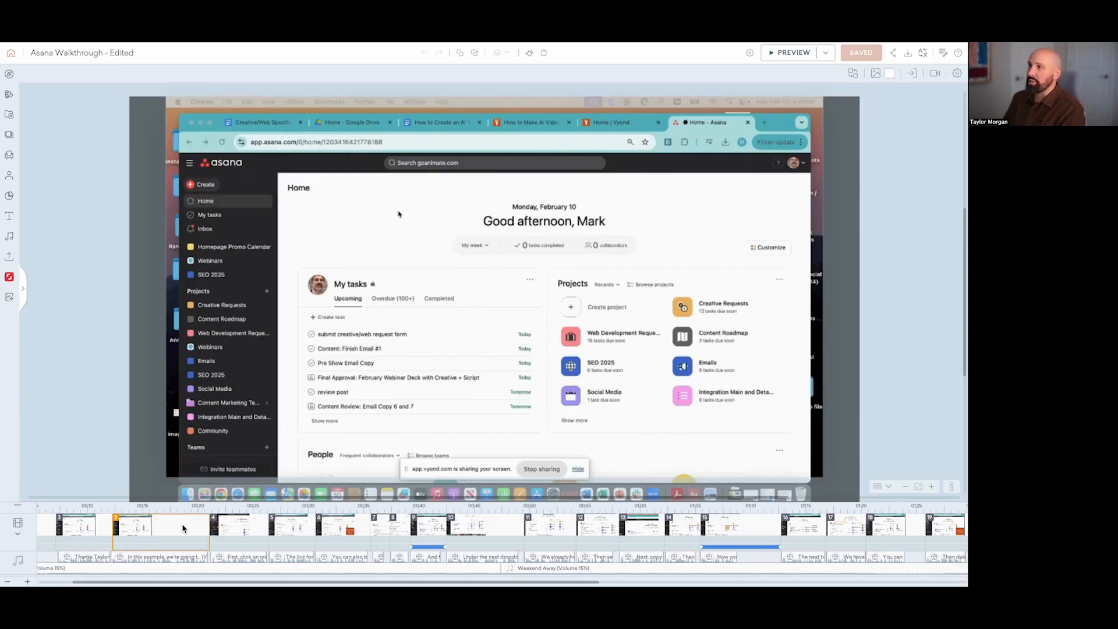
left_click(239, 529)
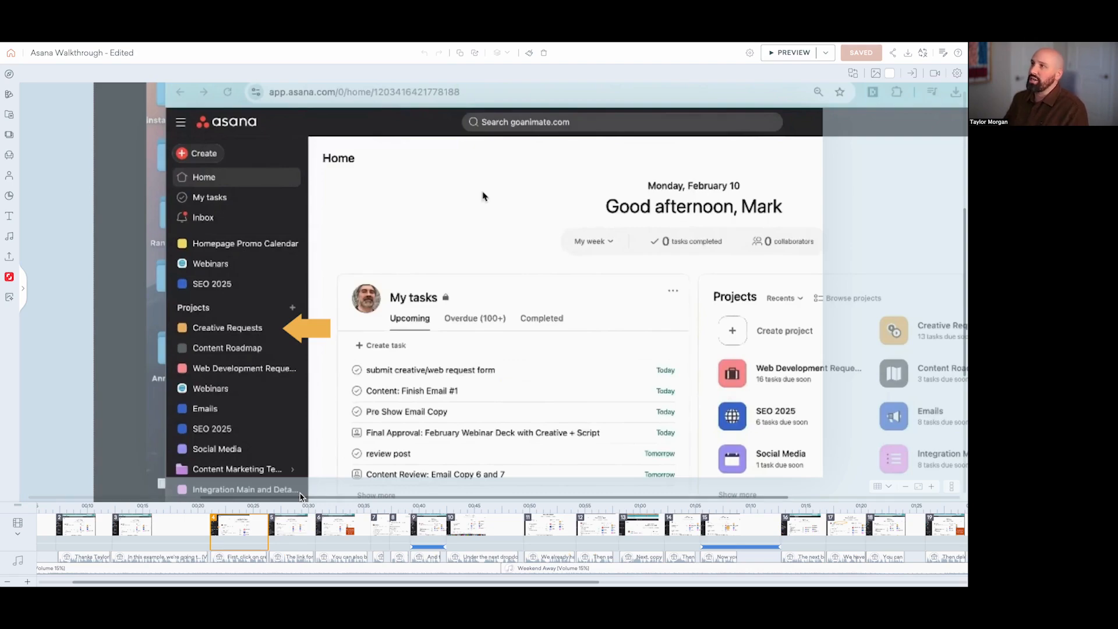
left_click(362, 224)
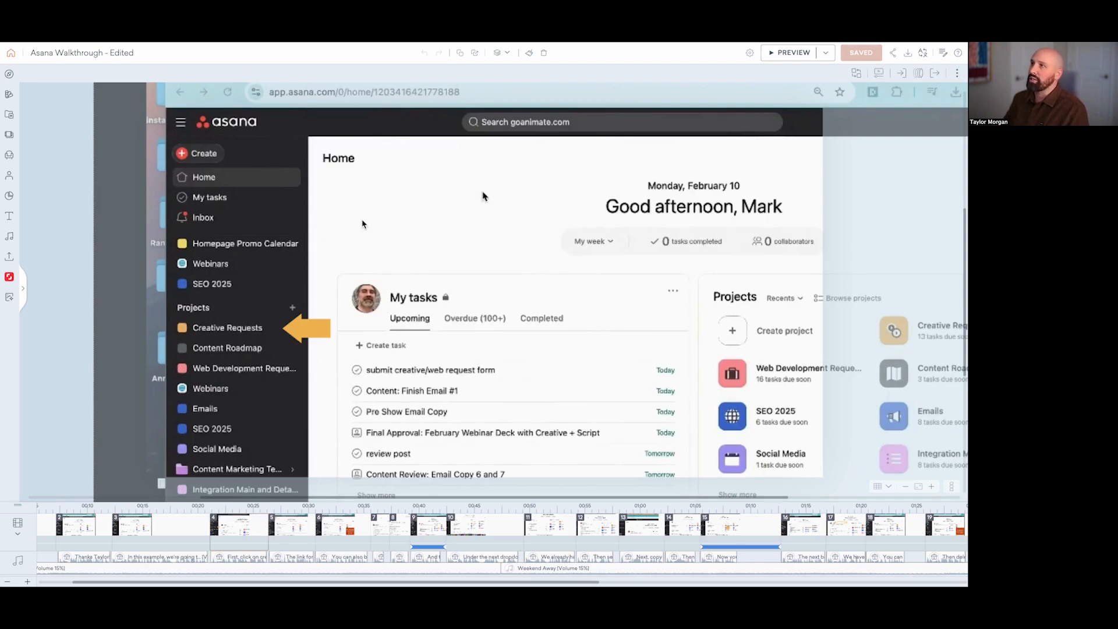
left_click(889, 77)
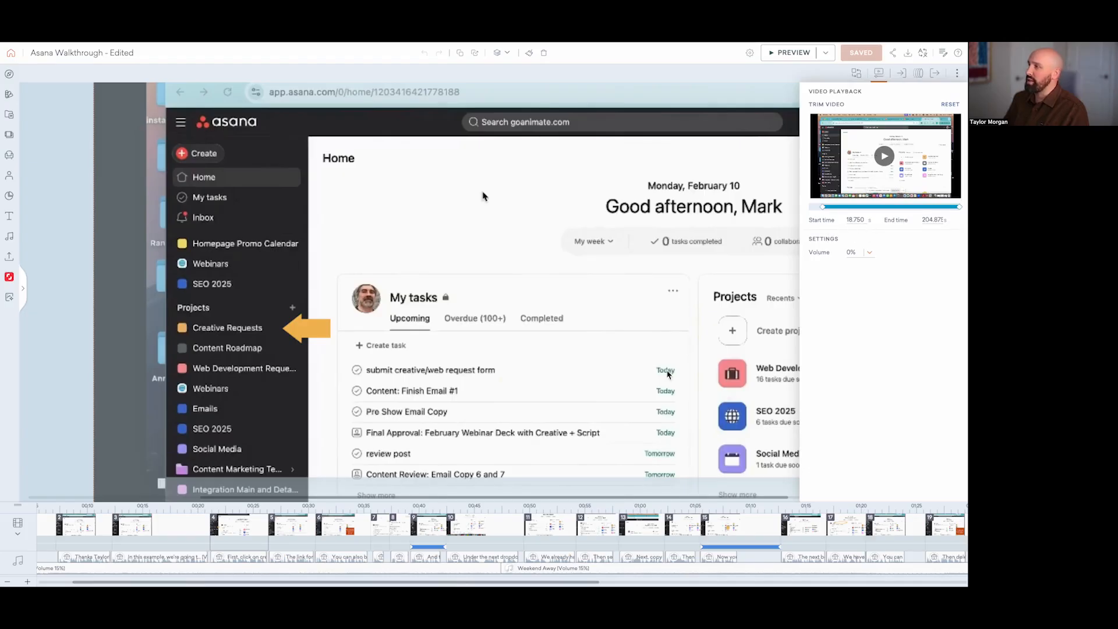
Step: Examine the playback trim start and end times of the screen recording in scene 12
left_click(601, 537)
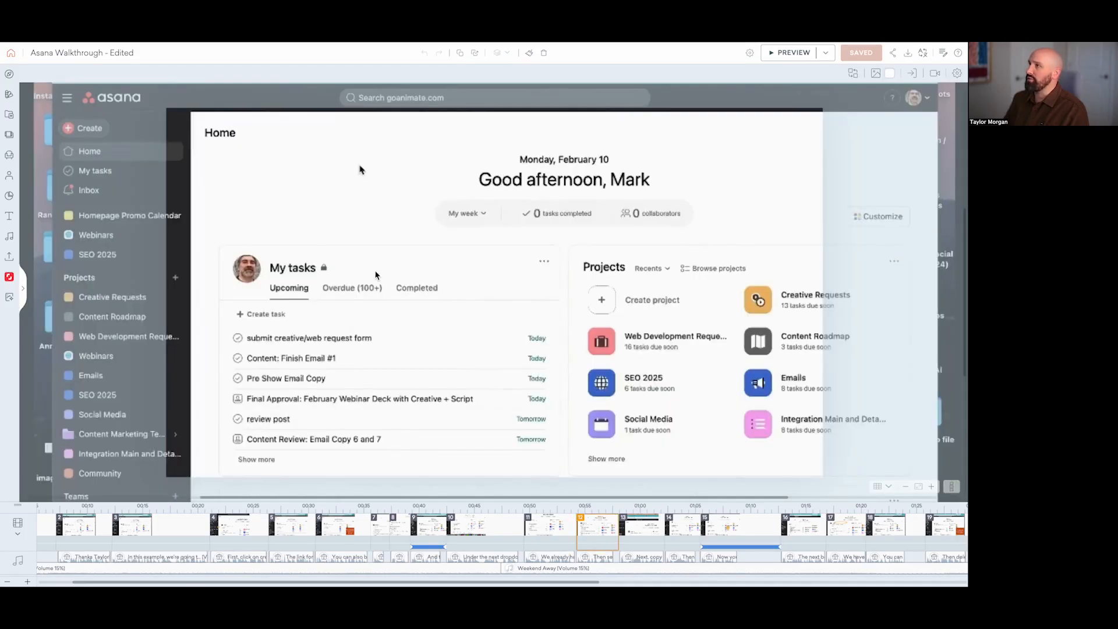
left_click(419, 178)
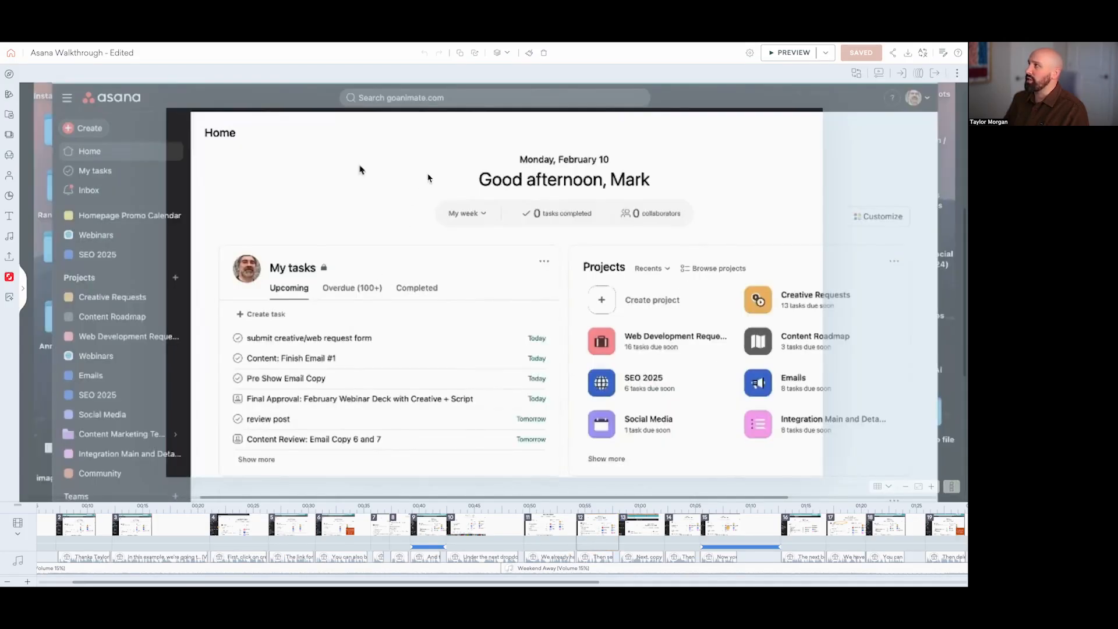
left_click(886, 78)
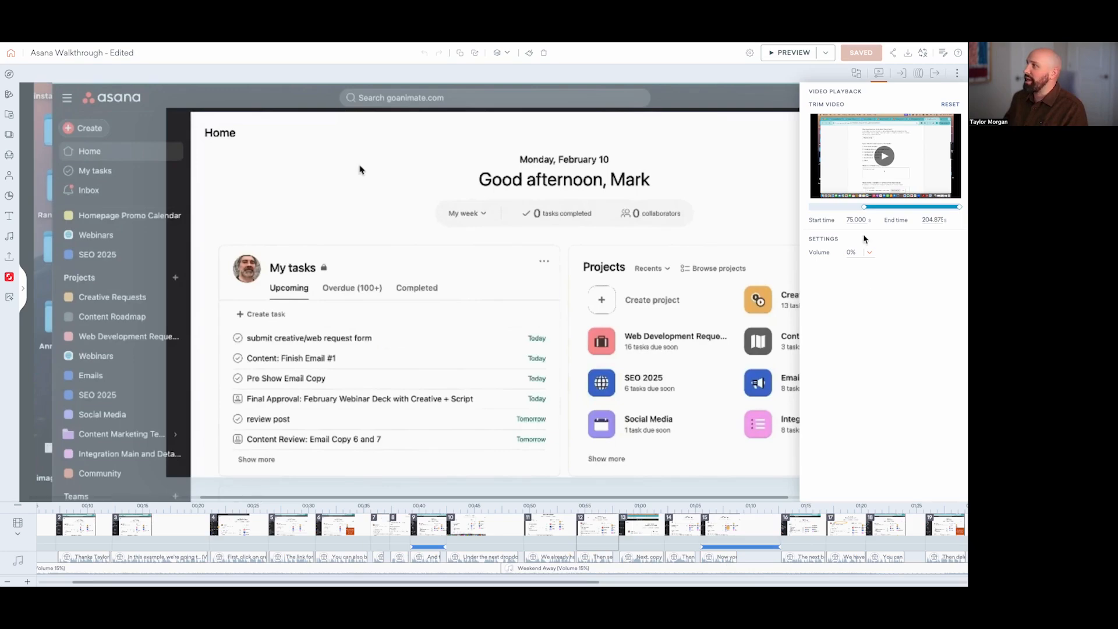
mouse_move(864, 208)
left_mouse_down()
mouse_move(852, 208)
mouse_move(864, 208)
left_mouse_up()
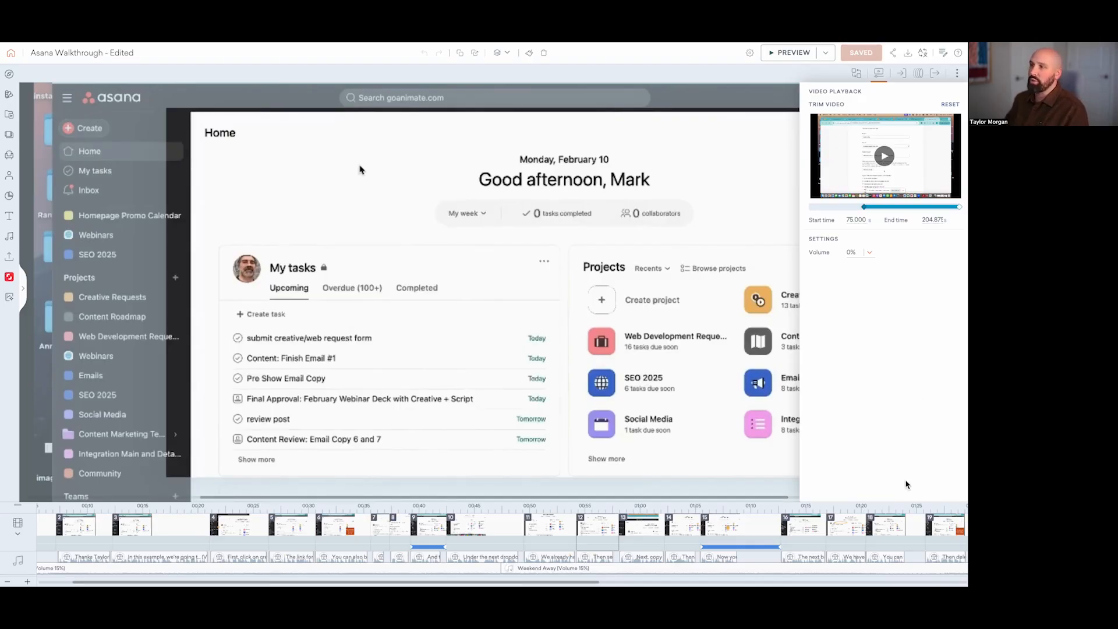
Step: Review the annotations in scenes 4 to 6: the Creative Requests arrow, the orange ellipse and the "Bookmark the request form" callout
left_click(237, 532)
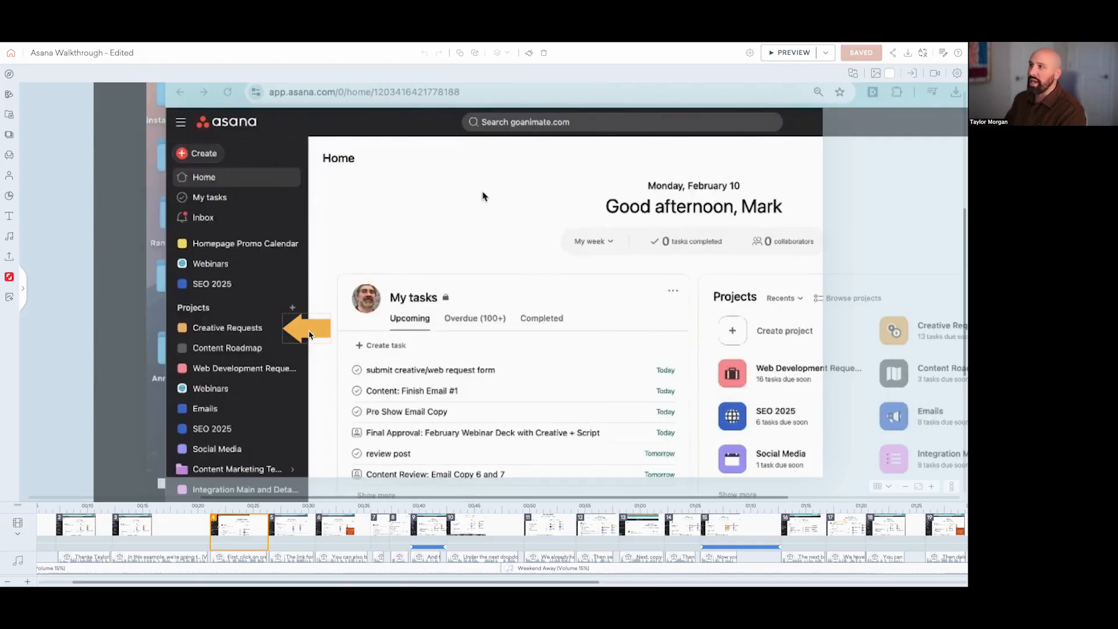
left_click(307, 517)
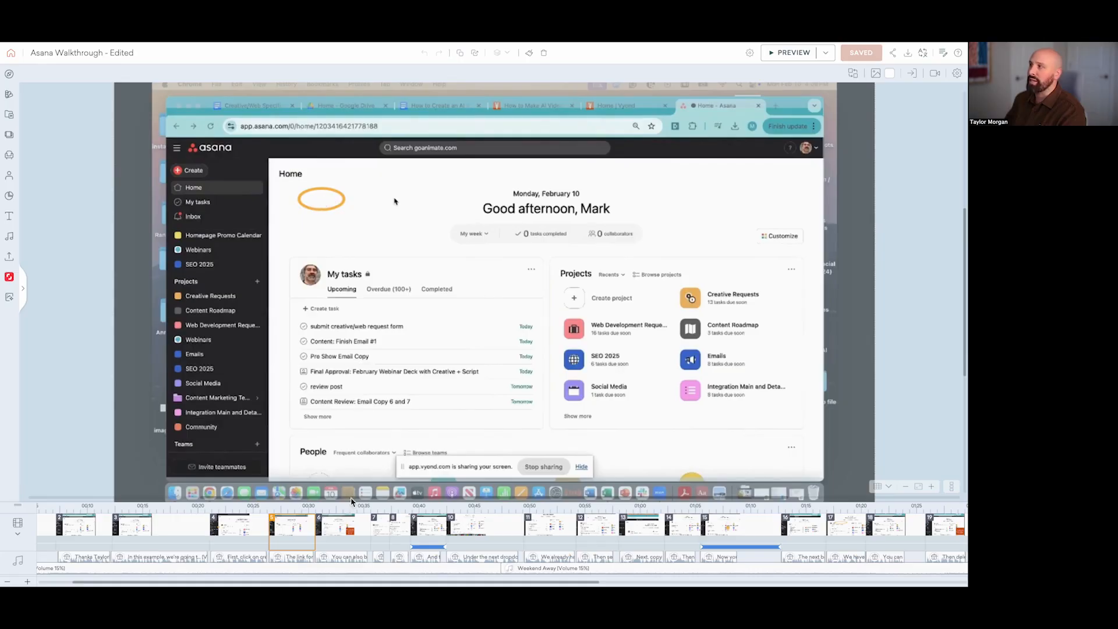
left_click(350, 531)
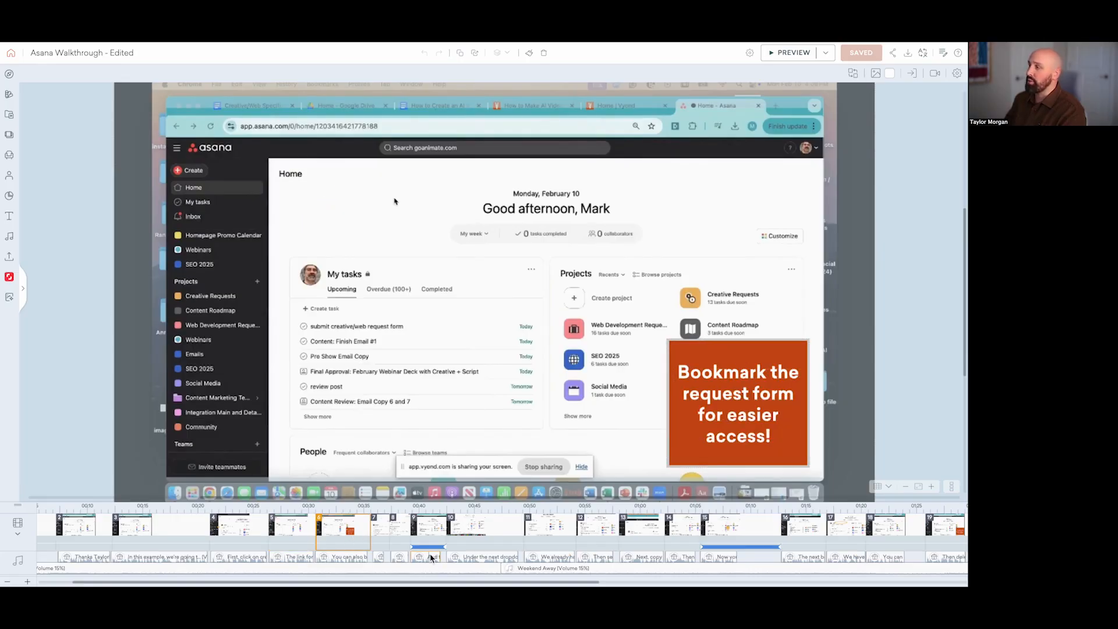
Step: Examine the smiley graphic and camera framing in scene 15, plus the clapping hands and camera framing in scene 26
scroll(511, 542, "right", 5)
scroll(510, 542, "right", 4)
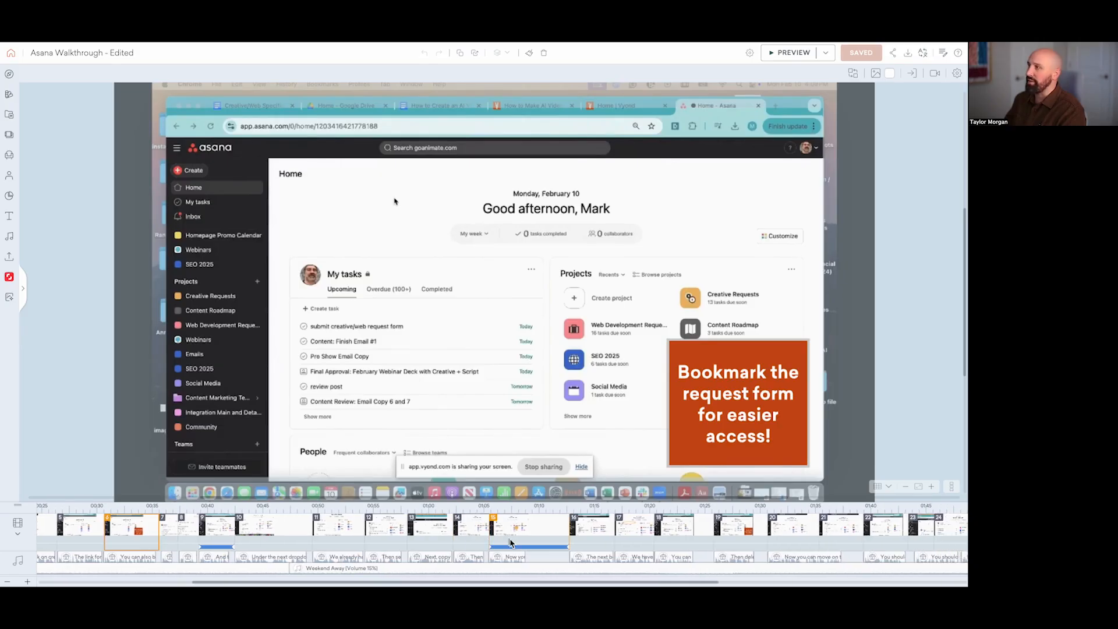
left_click(507, 528)
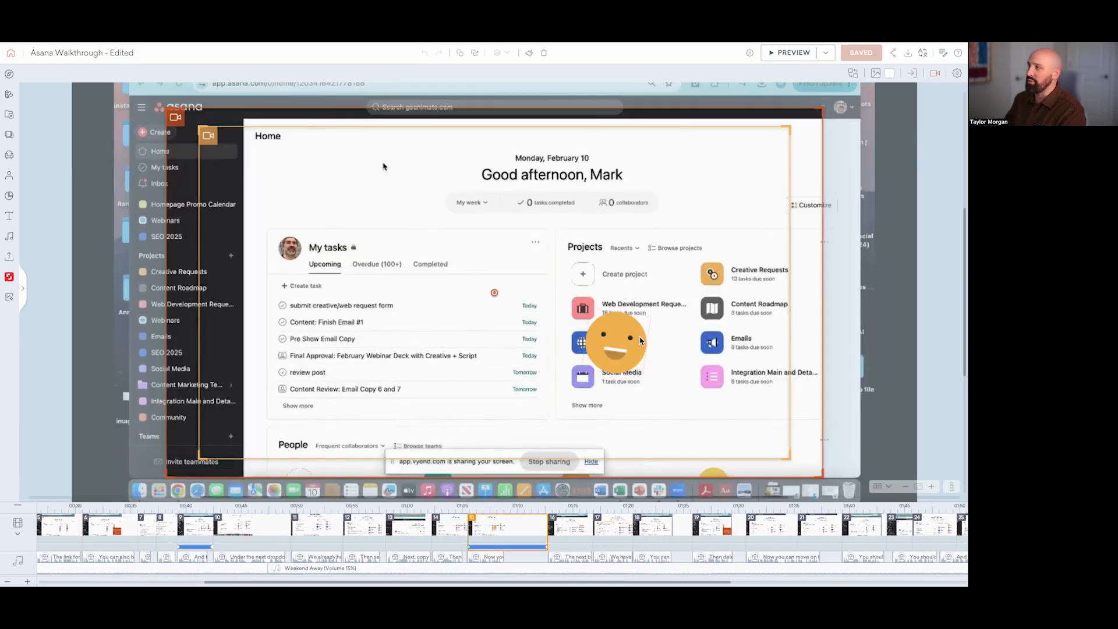
scroll(600, 528, "right", 12)
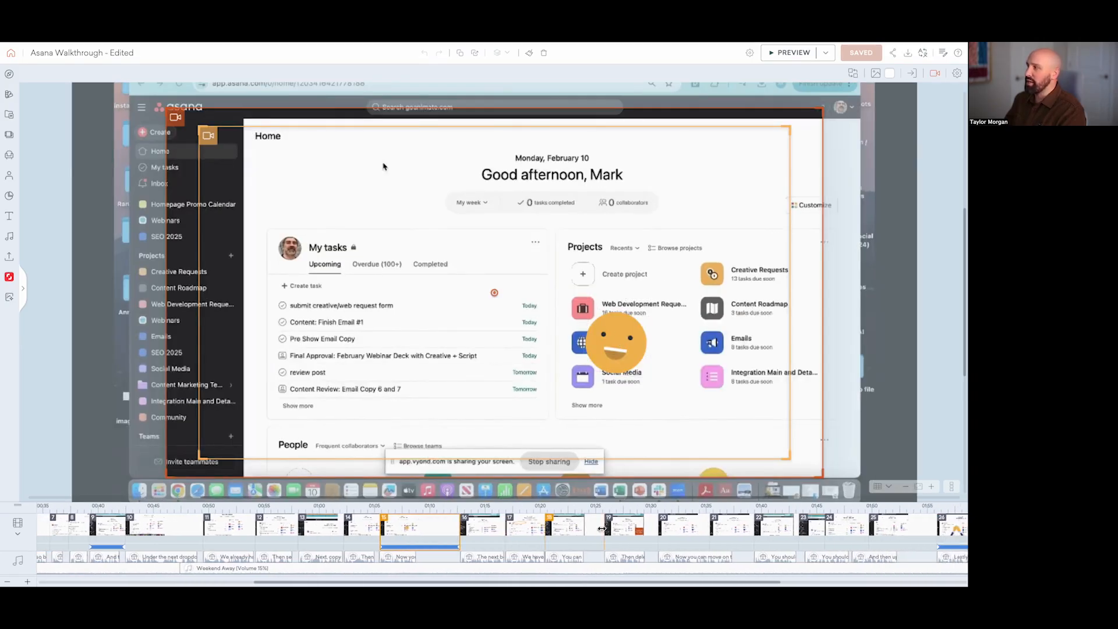
left_click(850, 534)
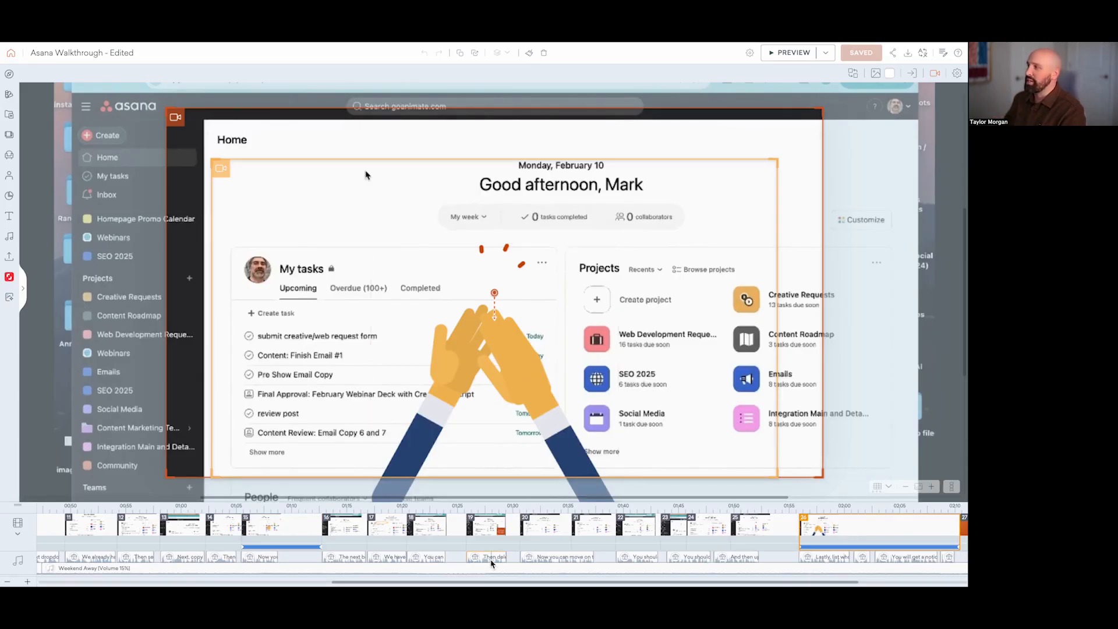
scroll(481, 550, "left", 3)
scroll(481, 550, "left", 10)
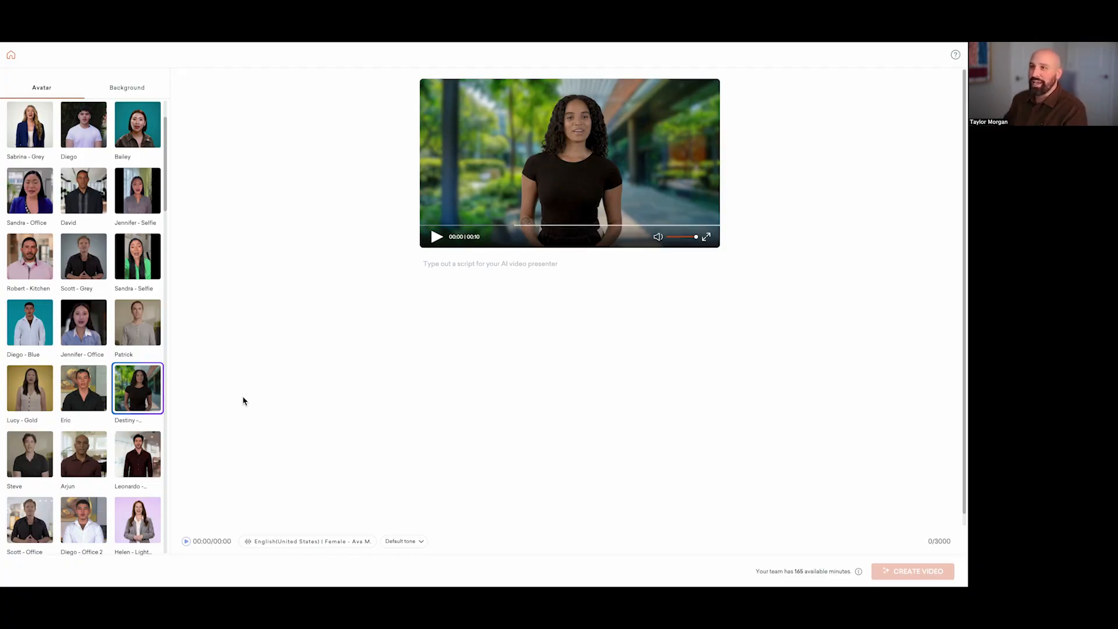
Step: Preview the custom presenter in the AI avatar library and place the cursor in its empty script area
scroll(154, 394, "up", 3)
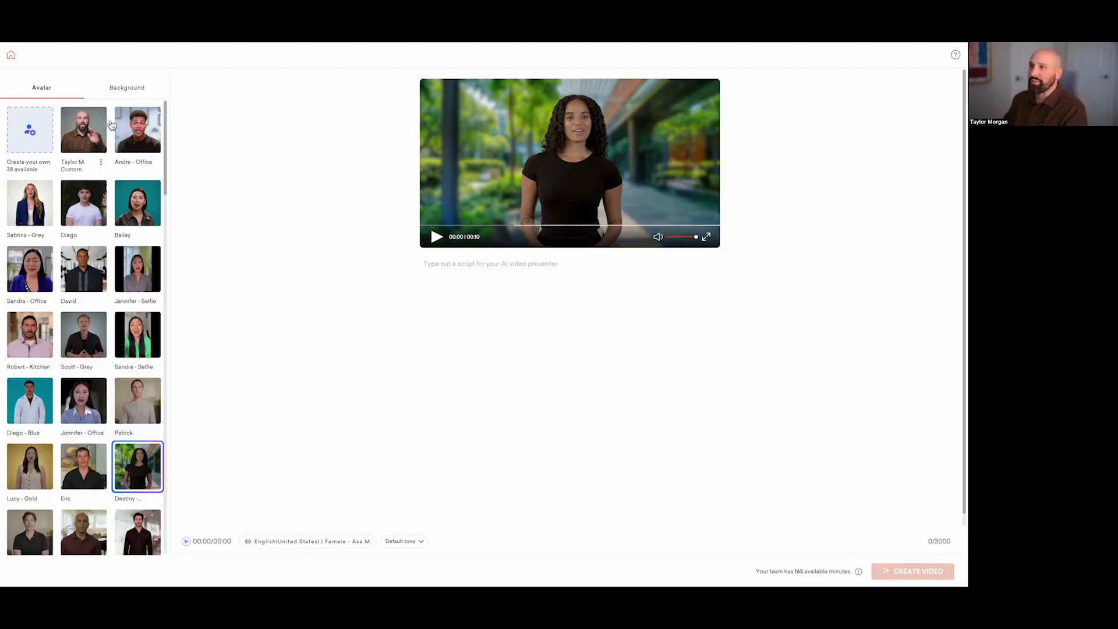
left_click(89, 133)
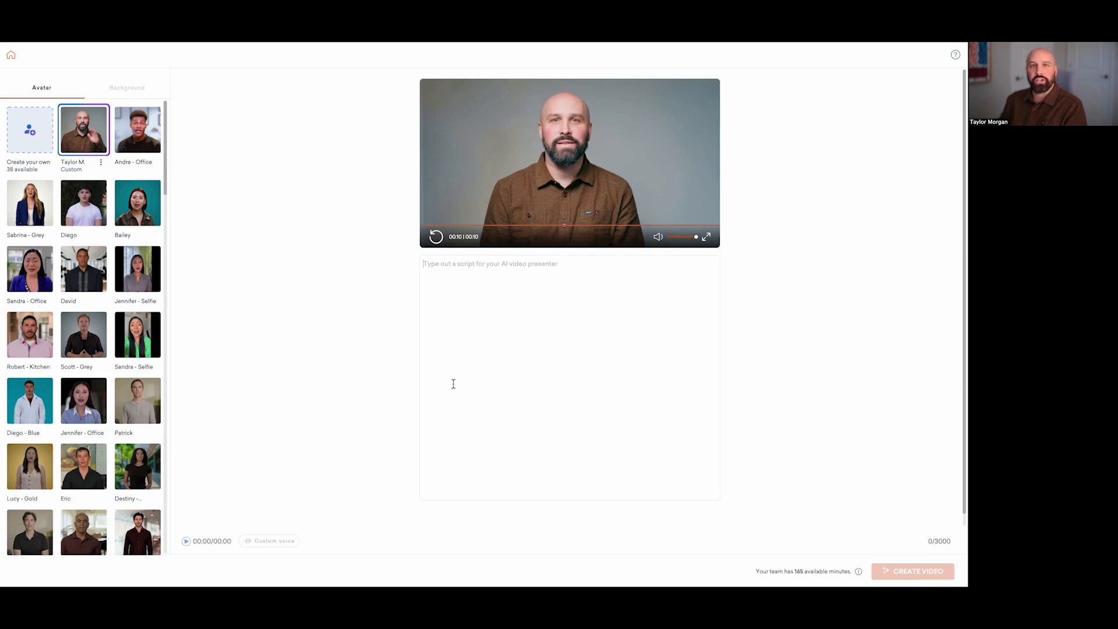
left_click(453, 383)
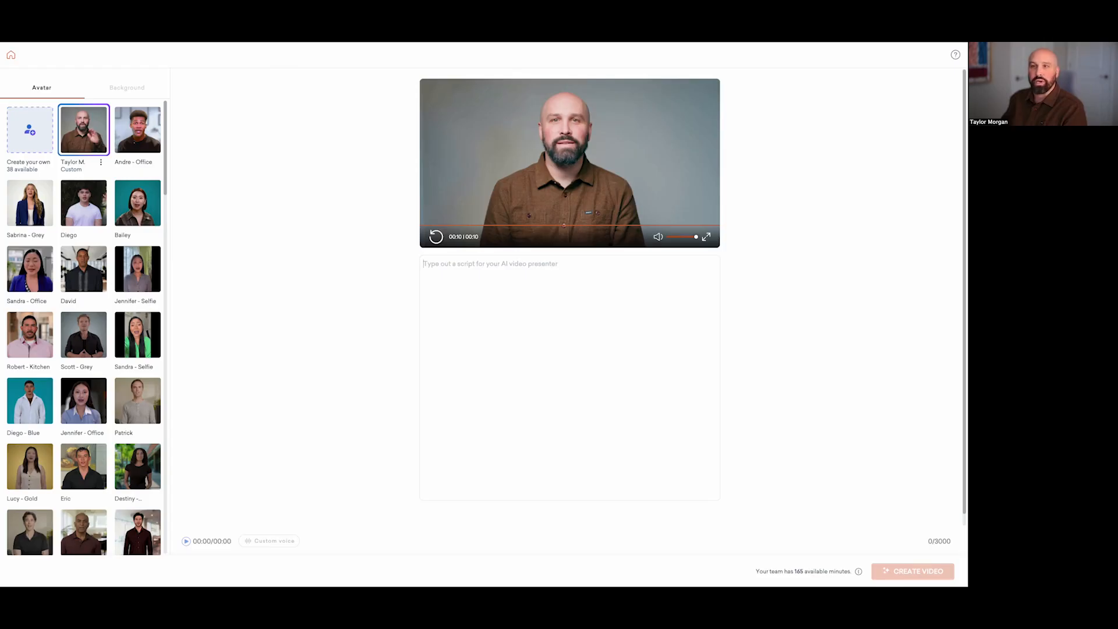
Step: Return to the "Asana Walkthrough - Edited" project and check the avatar clips in the uploads library before closing it
key("ctrl+Tab")
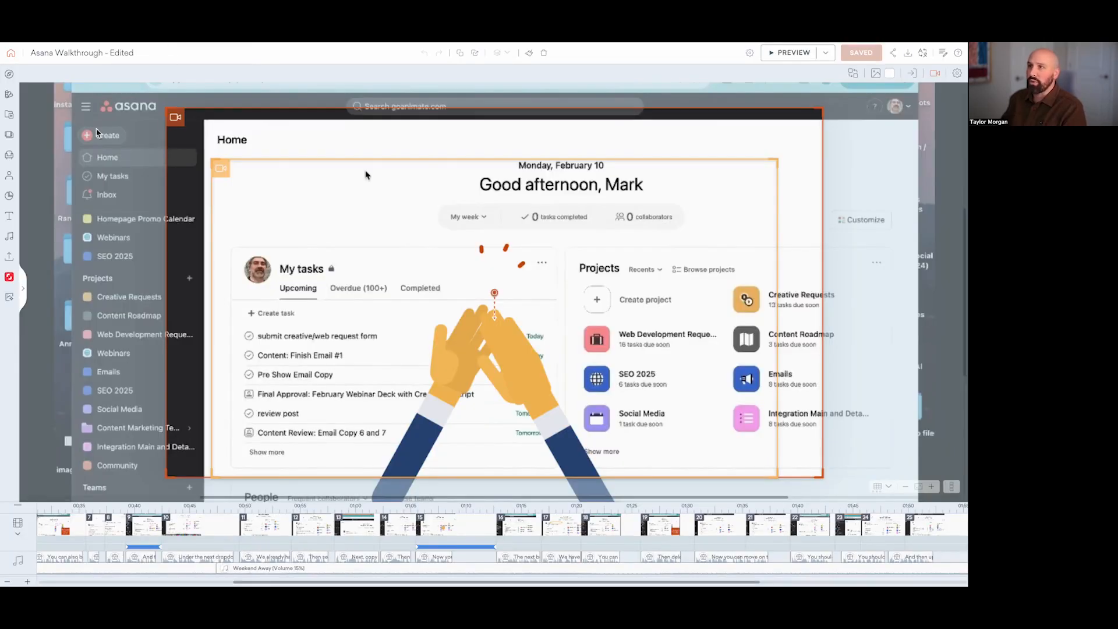
left_click(9, 257)
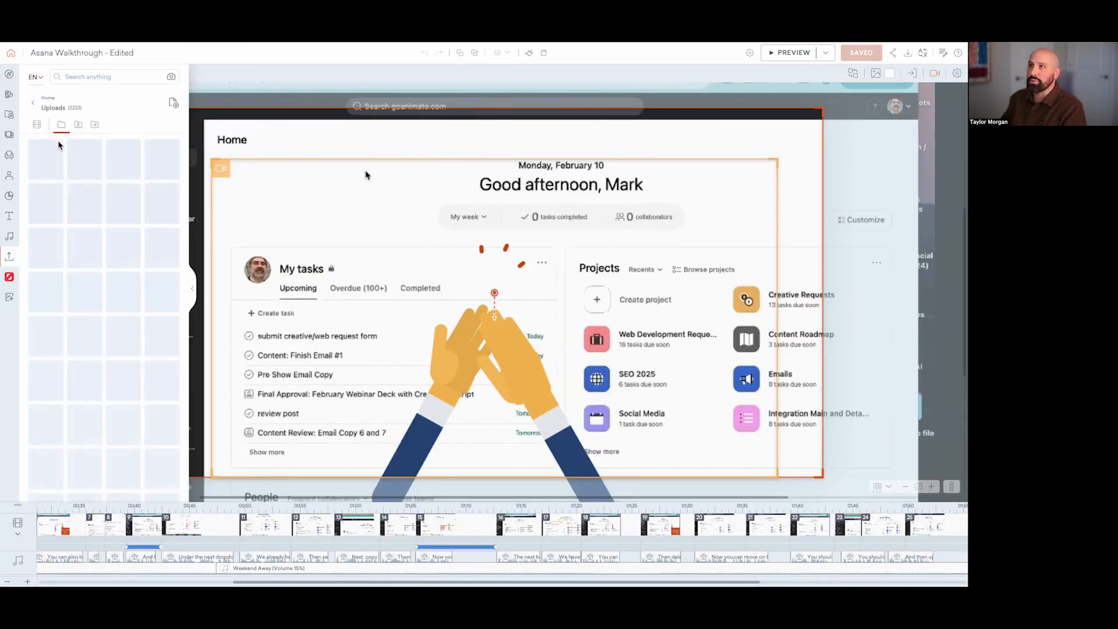
mouse_move(51, 164)
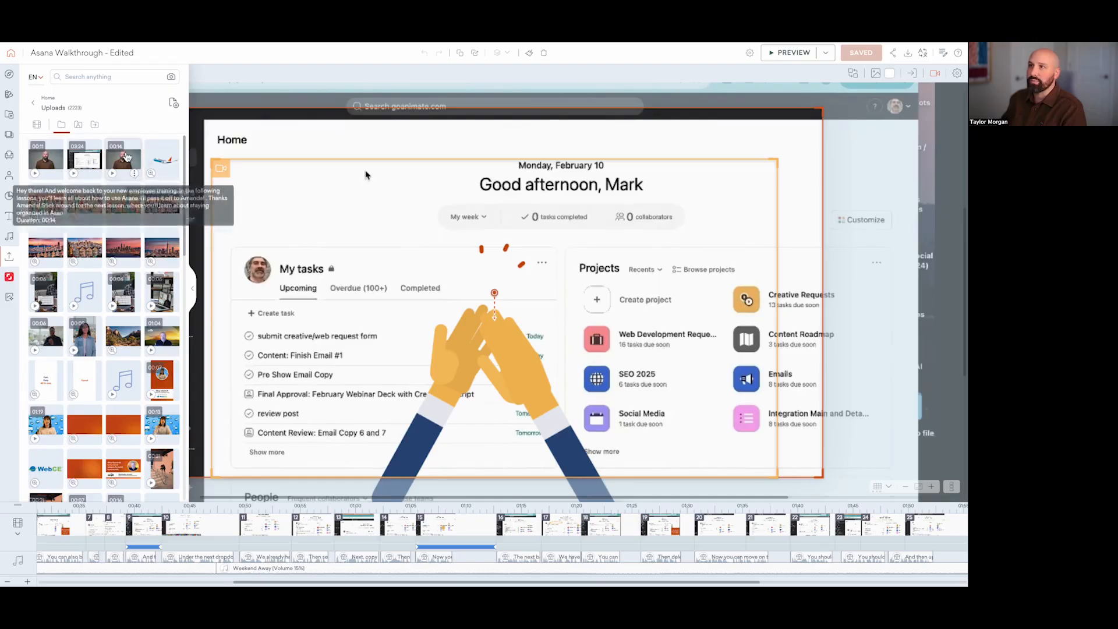
left_click(11, 263)
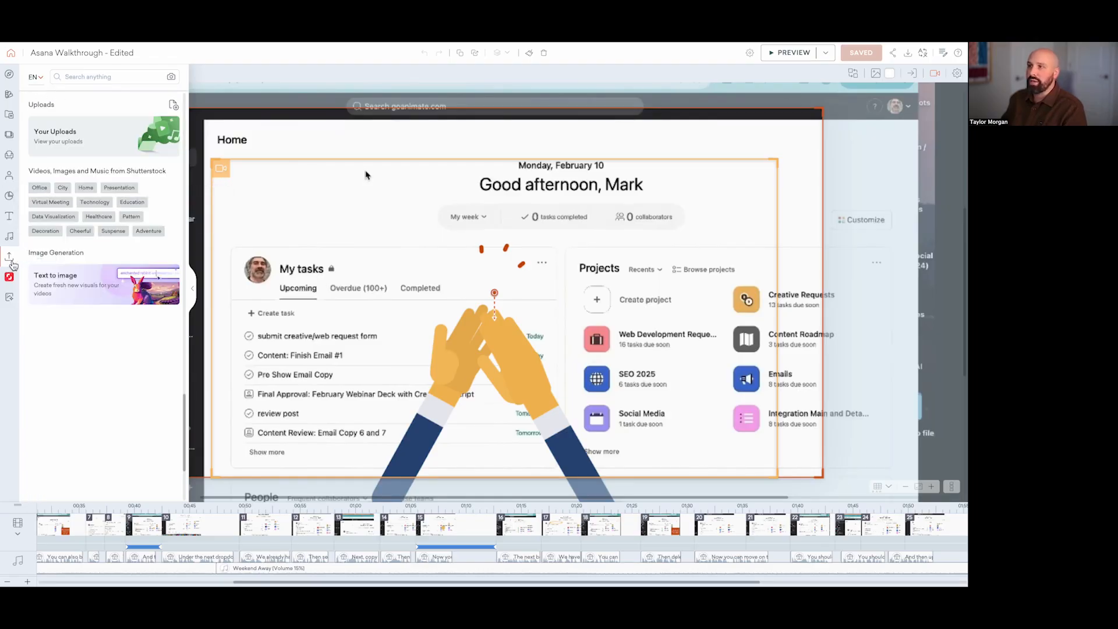
left_click(12, 265)
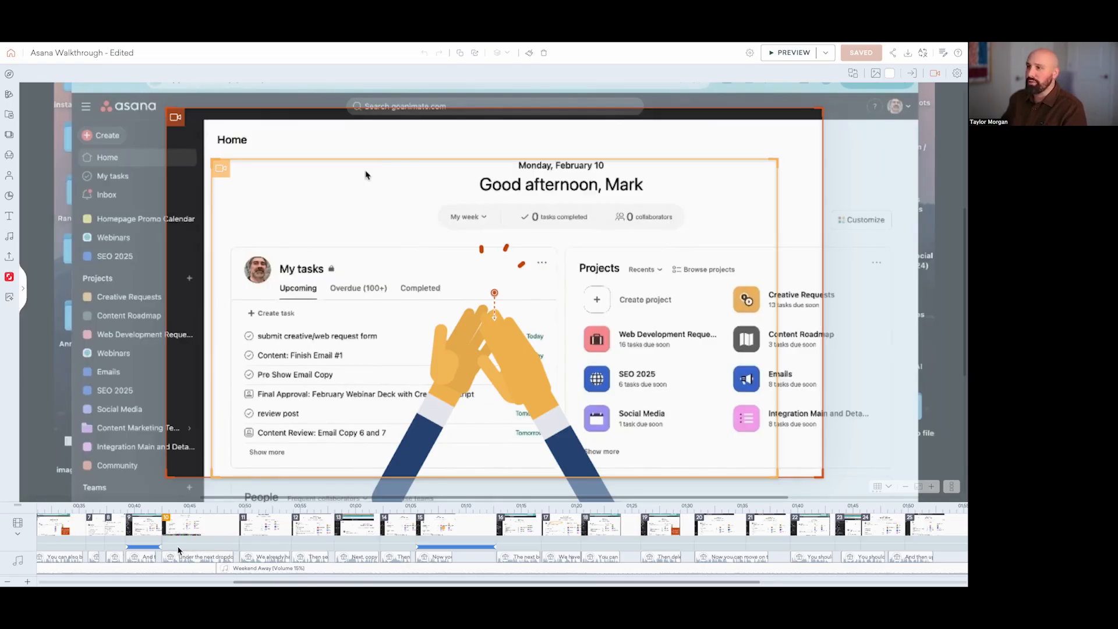
Step: View the opening avatar scene with the "This Lesson: Creative Requests in Asana" title card
scroll(143, 540, "left", 5)
scroll(143, 540, "left", 1)
left_click(104, 540)
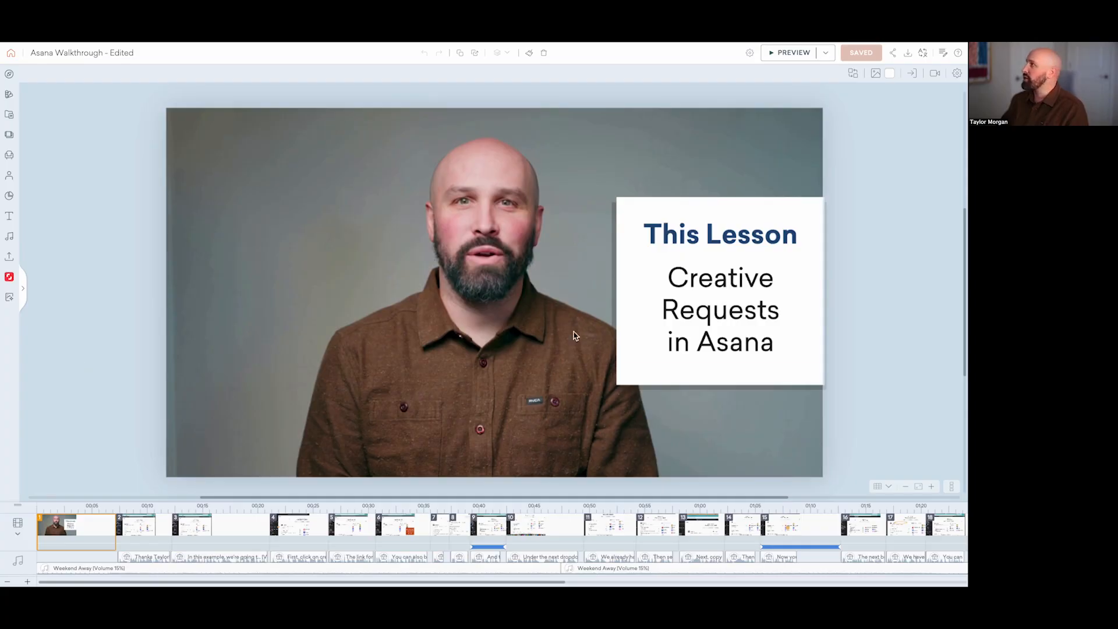
Step: Examine the target languages offered for automatic translation of the video, and close the translation settings without translating
left_click(926, 54)
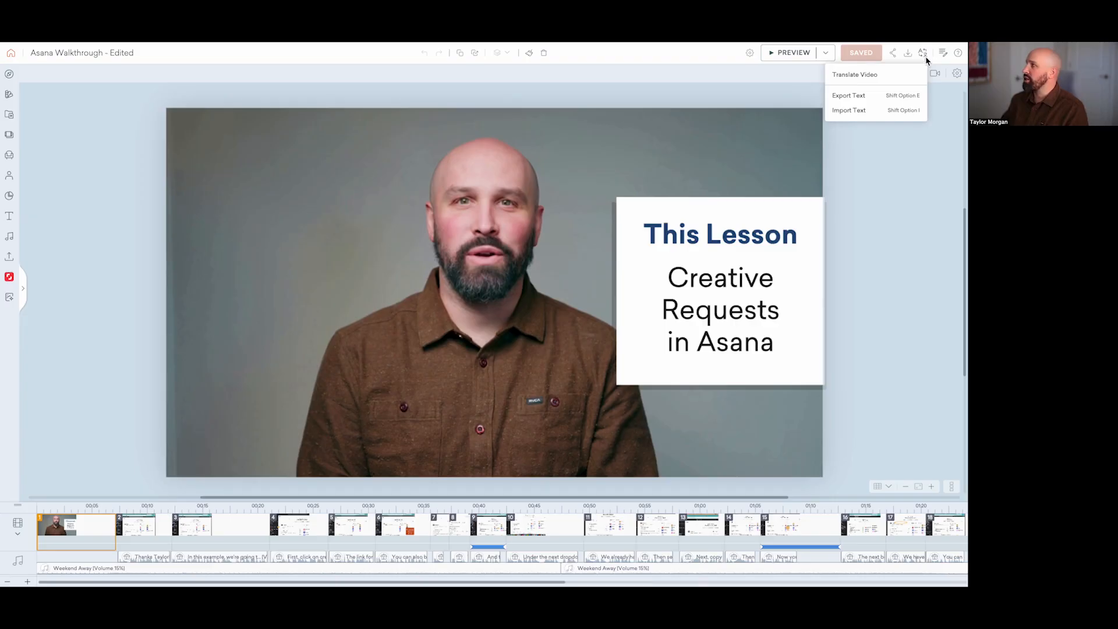
left_click(883, 77)
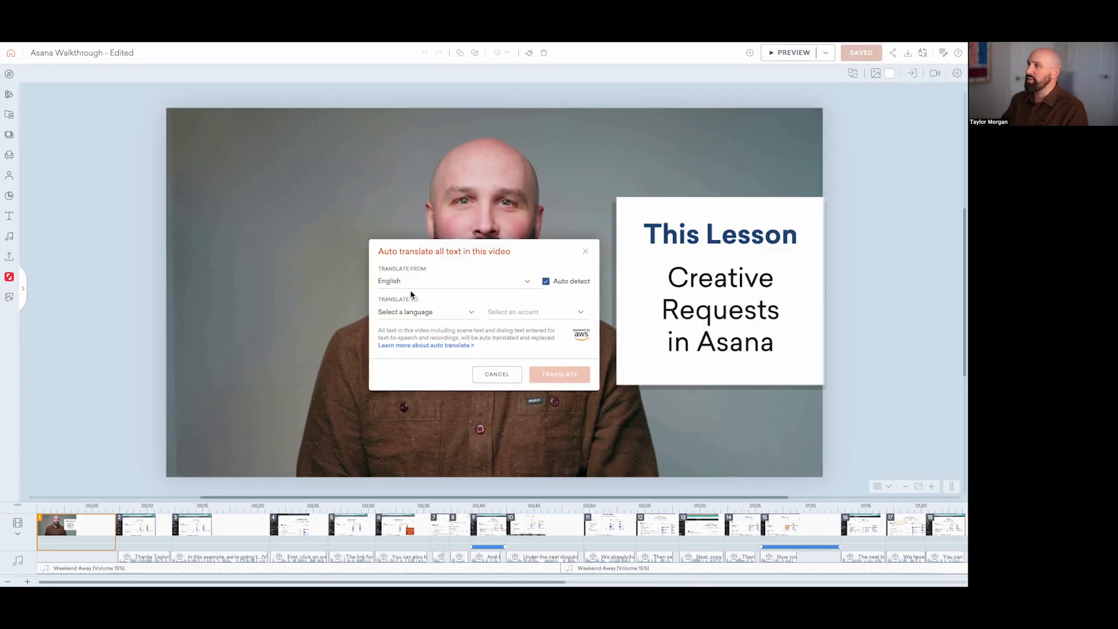
left_click(459, 318)
scroll(460, 352, "down", 5)
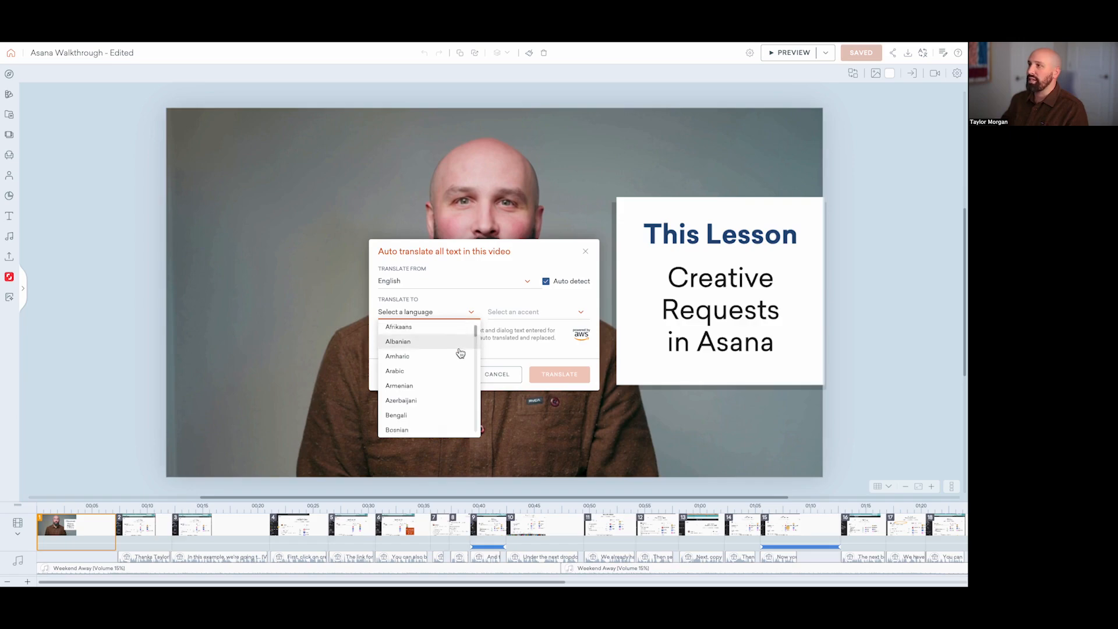
scroll(461, 359, "down", 3)
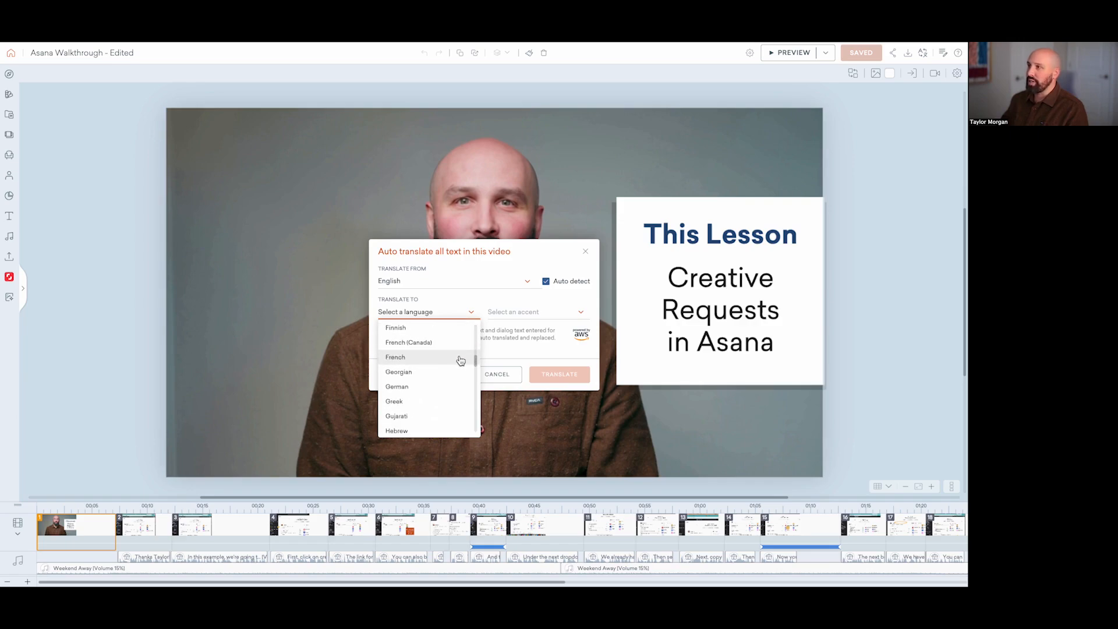
left_click(521, 333)
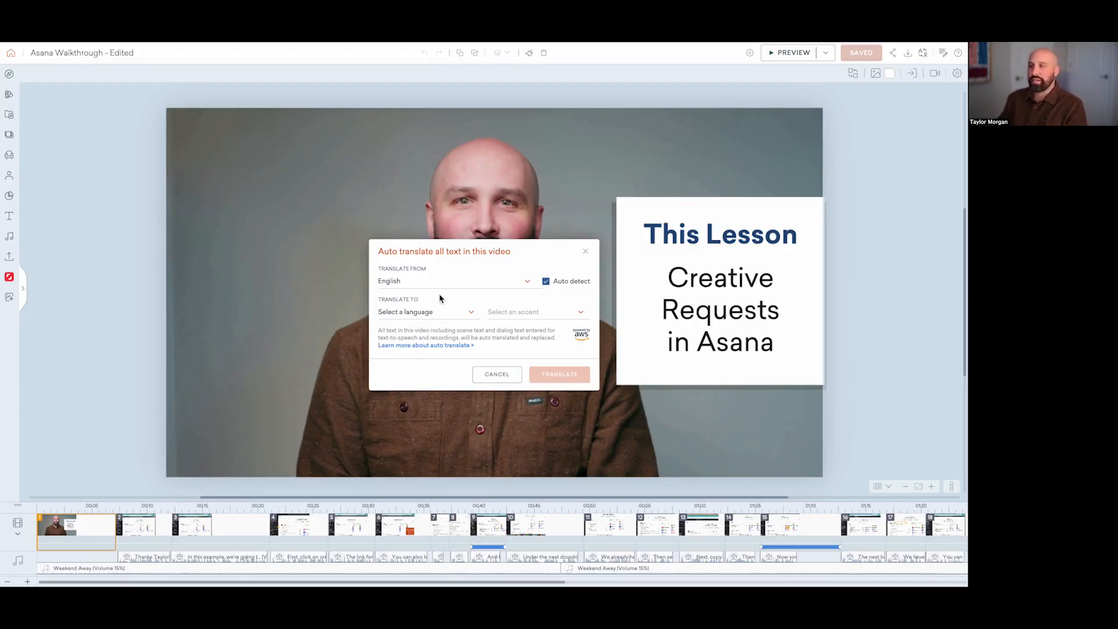
left_click(586, 251)
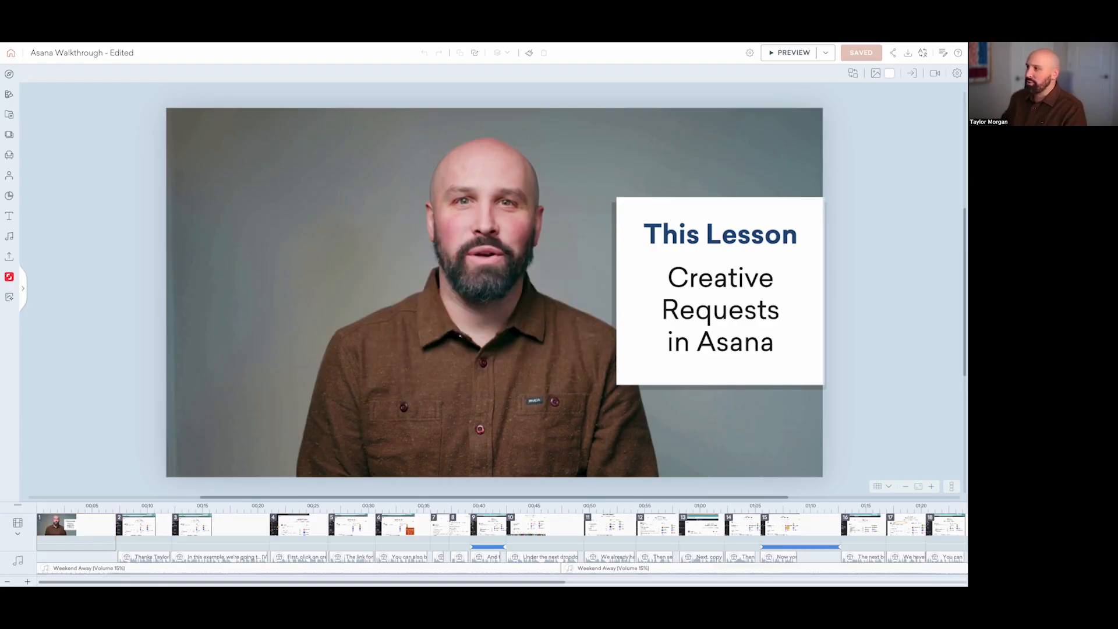
Step: Fit the whole walkthrough in the timeline, play the full preview from the opening scene, and exit the preview
left_click(8, 582)
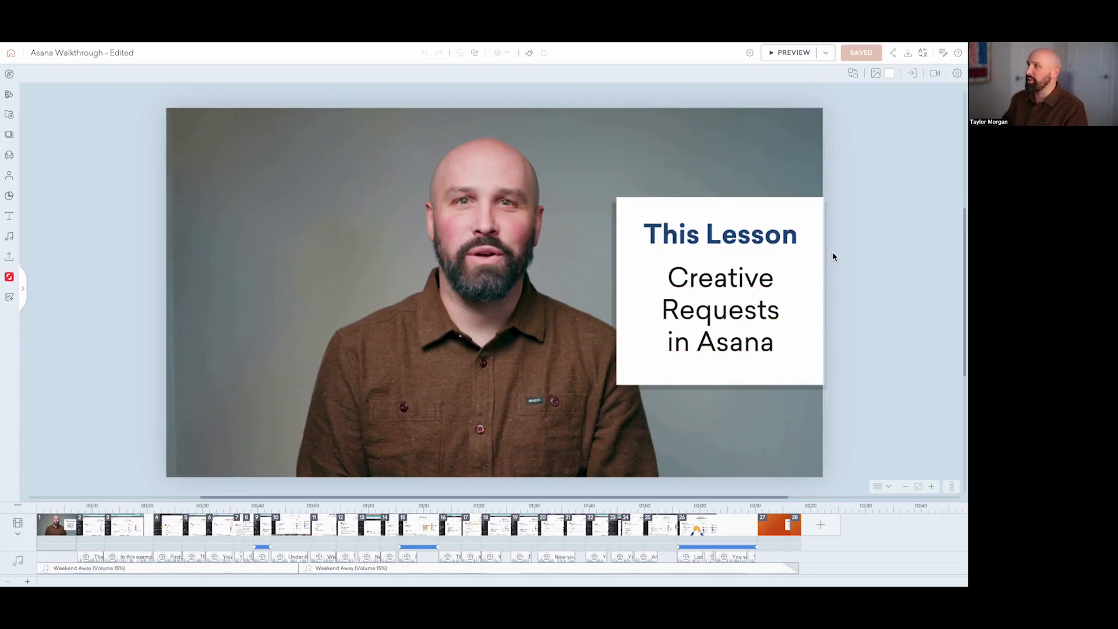
left_click(783, 56)
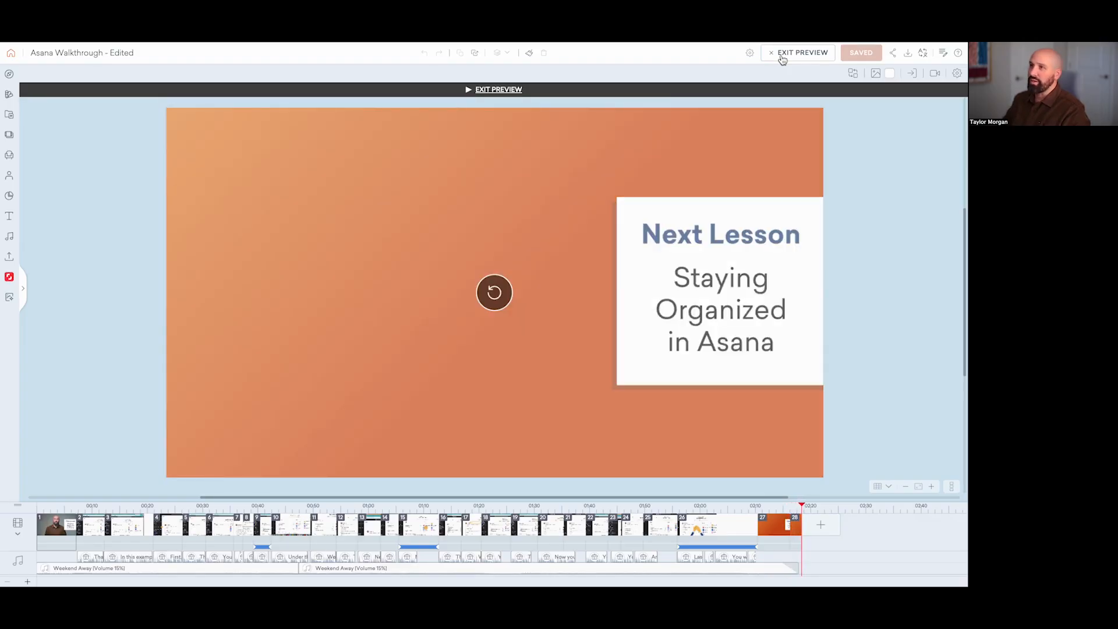
key("Escape")
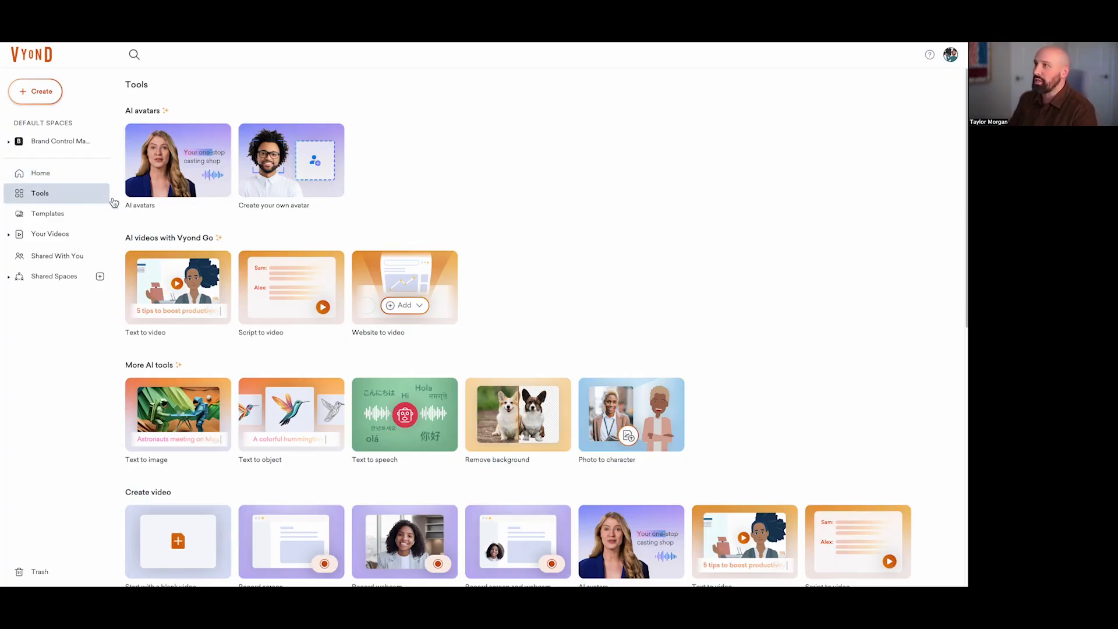
Step: Look through Vyond's AI and video creation tools and open the Template Library
scroll(491, 300, "down", 3)
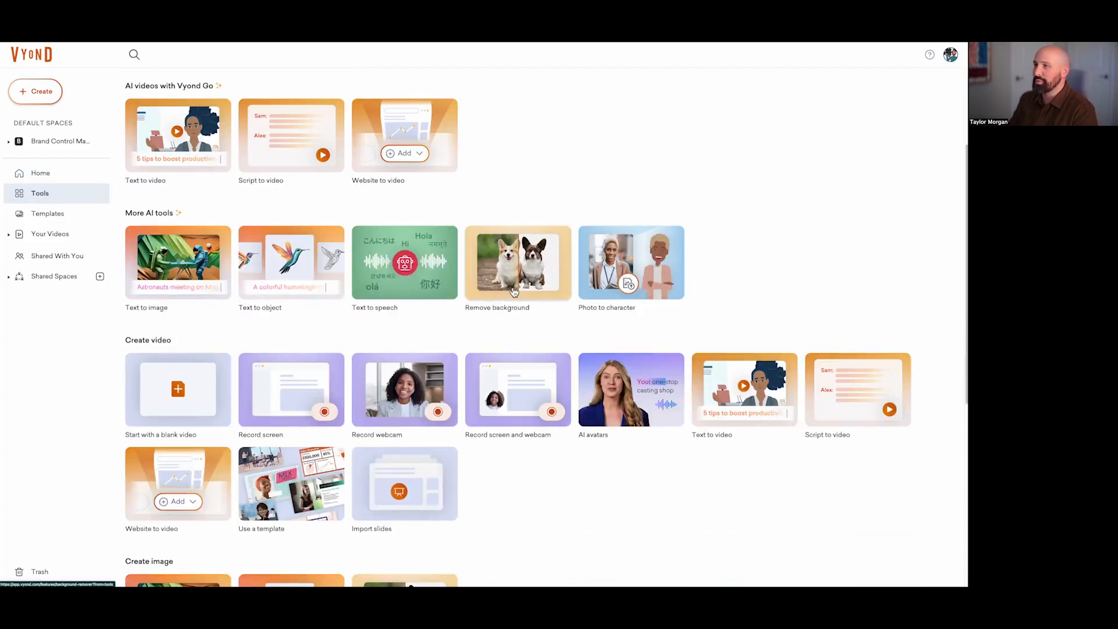
scroll(507, 291, "down", 1)
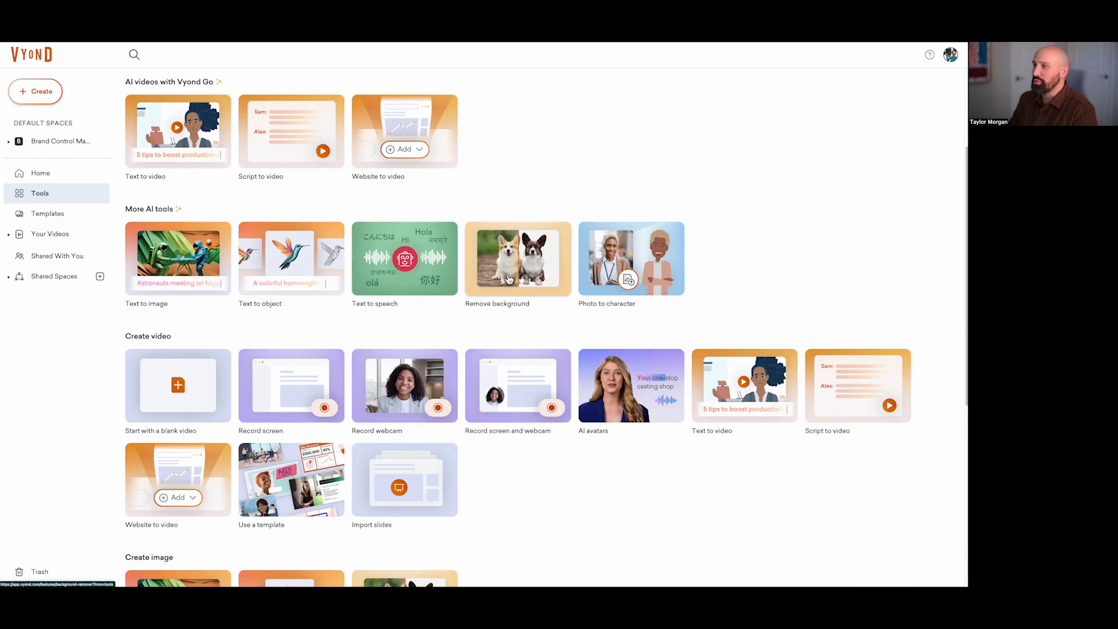
left_click(289, 499)
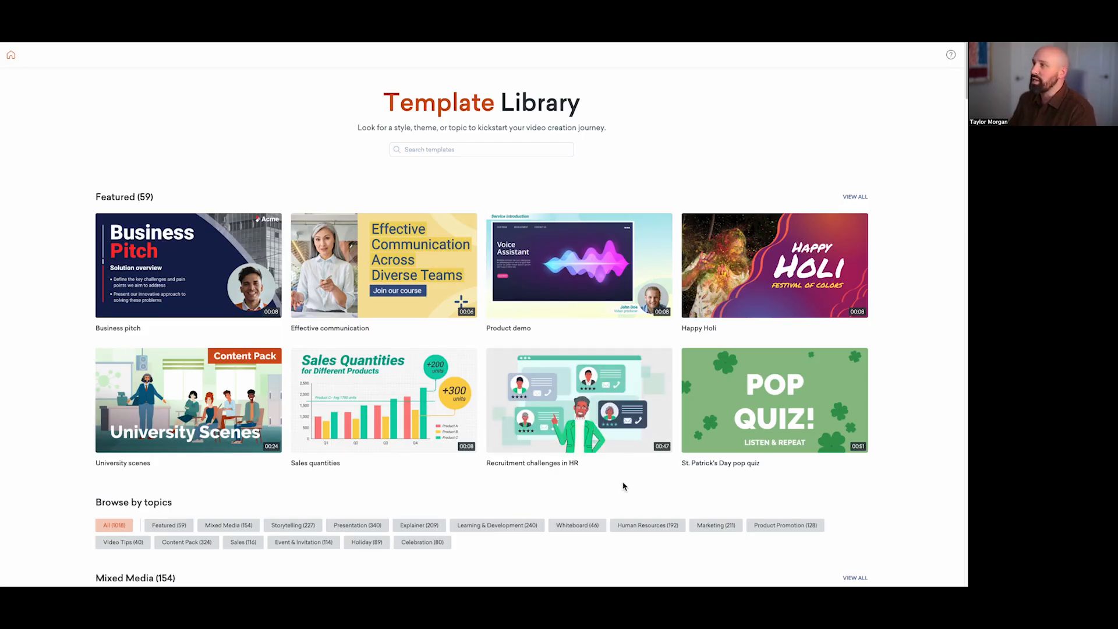
Step: Search the Template Library for "lab", inspect the "Biotech manufacturing scenes" template, and close its preview
left_click(443, 150)
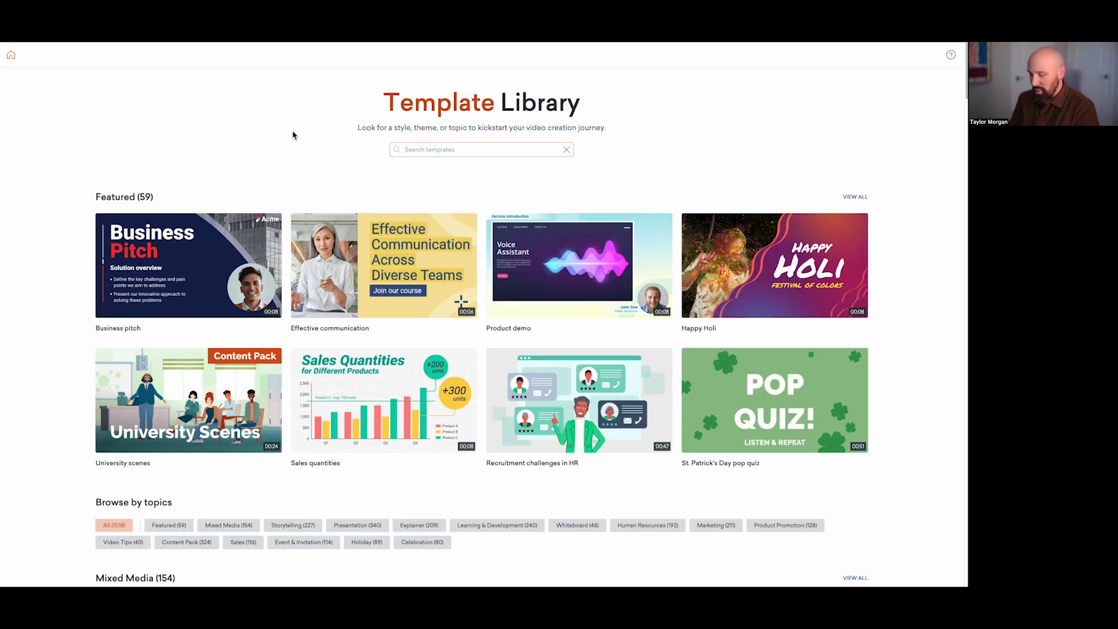
type("lab")
key("Return")
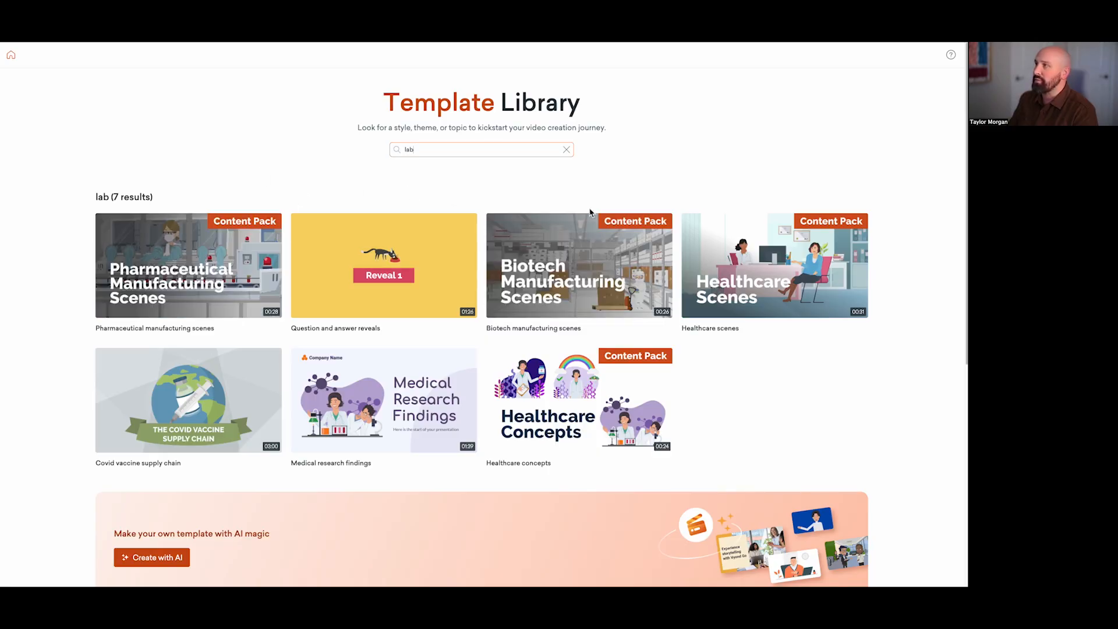
left_click(574, 285)
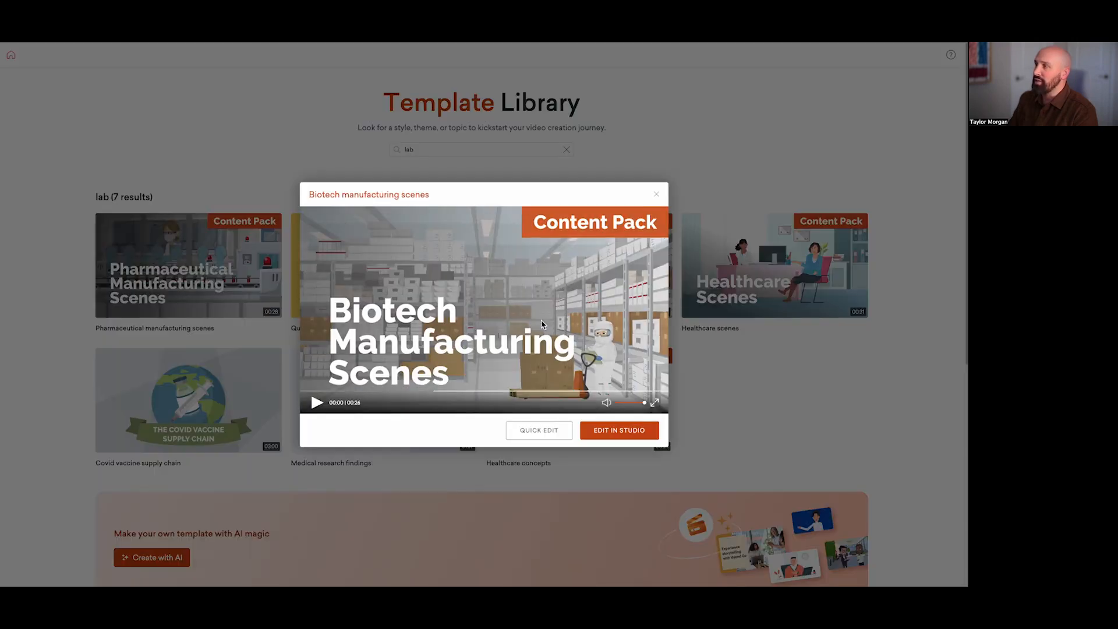
left_click(229, 141)
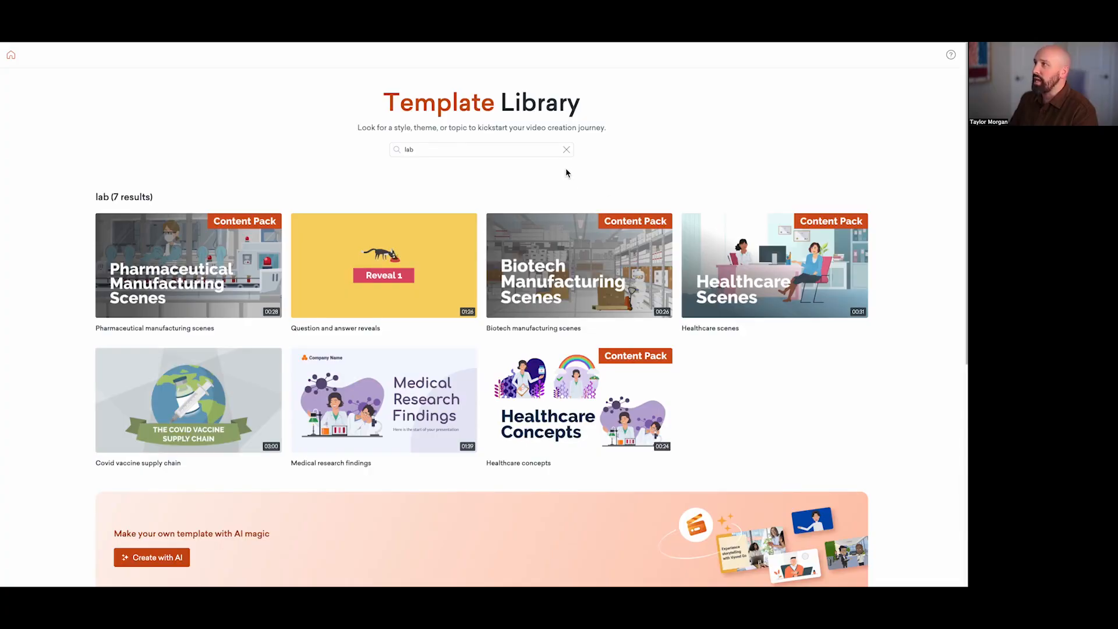
Step: Replace the template search with "title" to find title templates
left_click(565, 150)
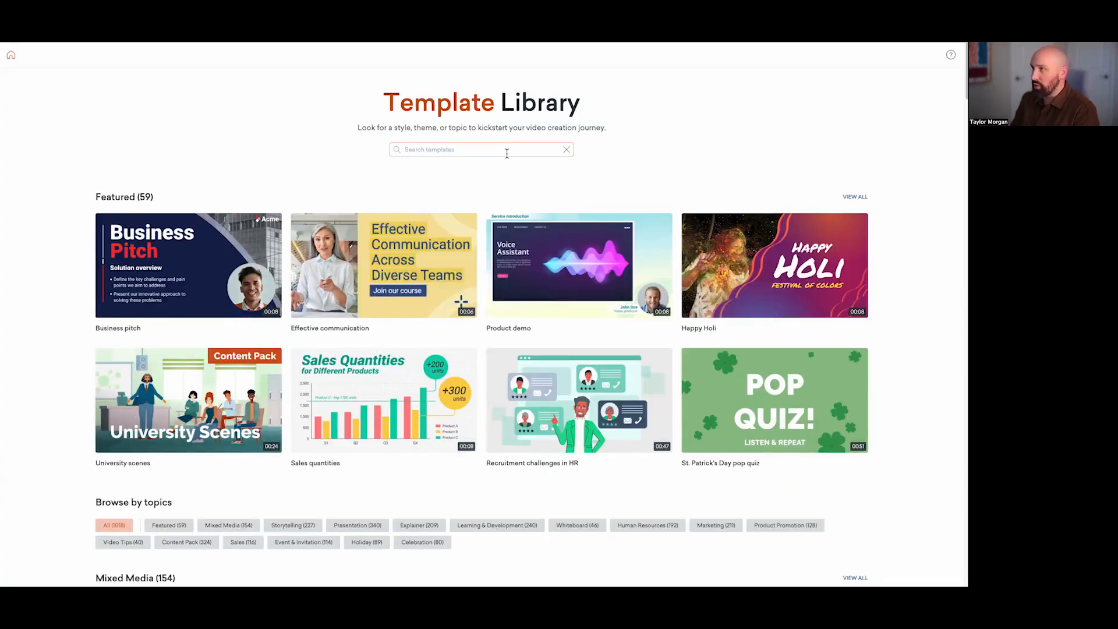
type("title")
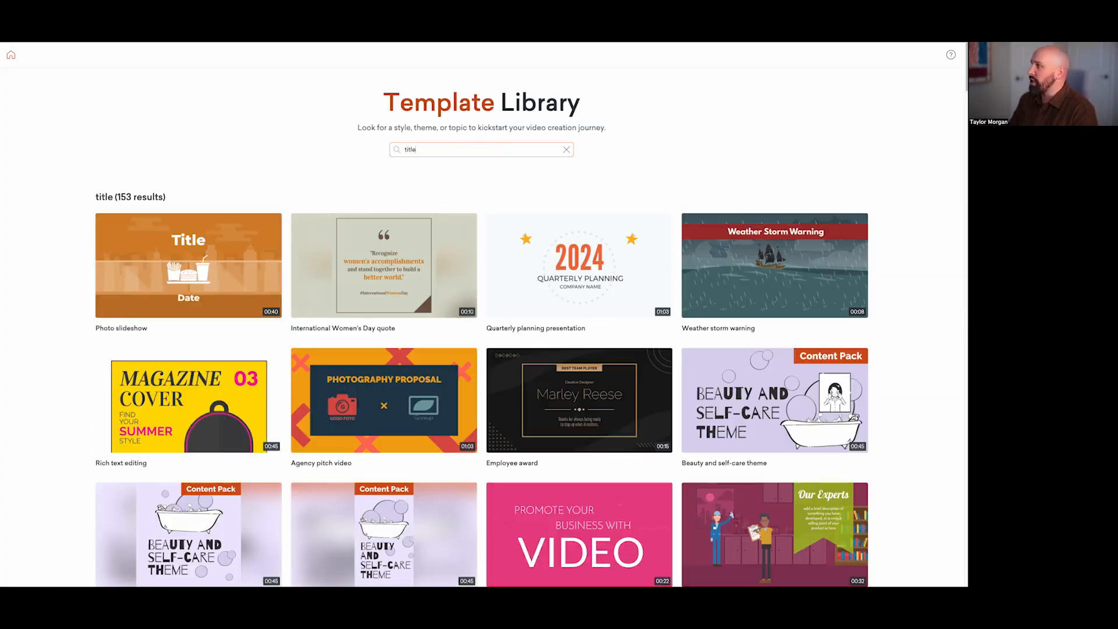
Step: Browse the title templates and open the dark blue "Course introduction" template with the person at a desk as a new video
scroll(801, 284, "down", 8)
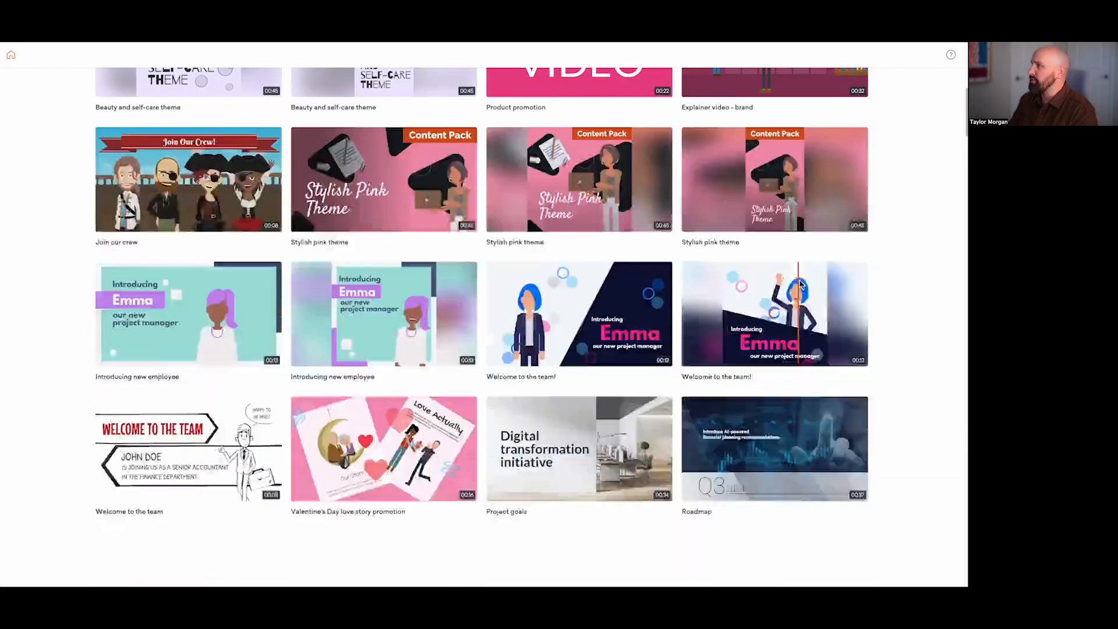
scroll(800, 284, "down", 5)
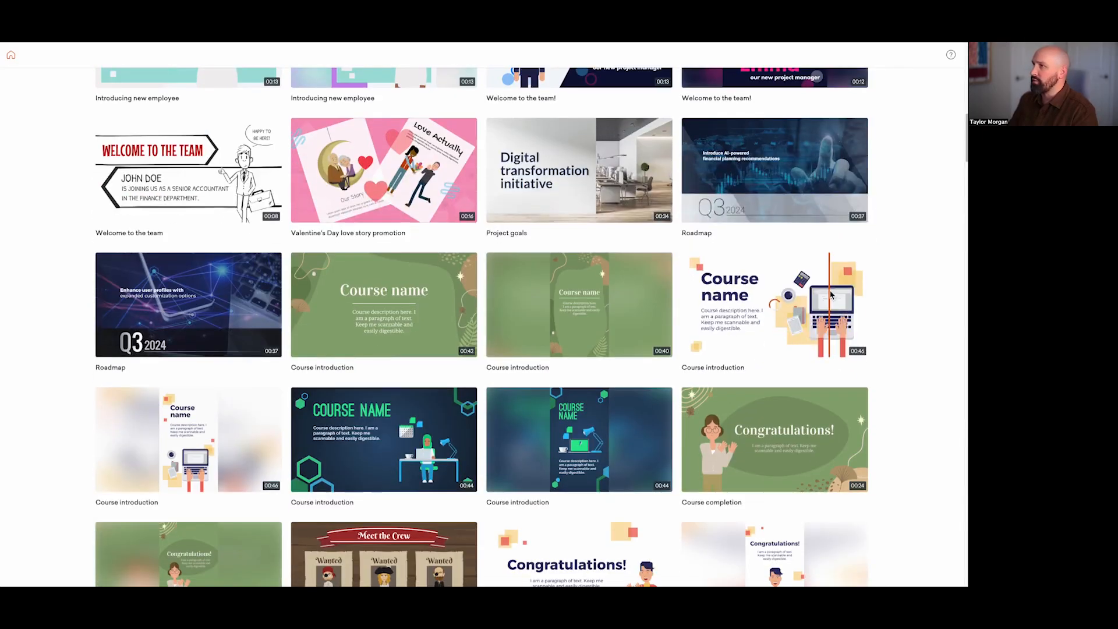
scroll(564, 314, "down", 1)
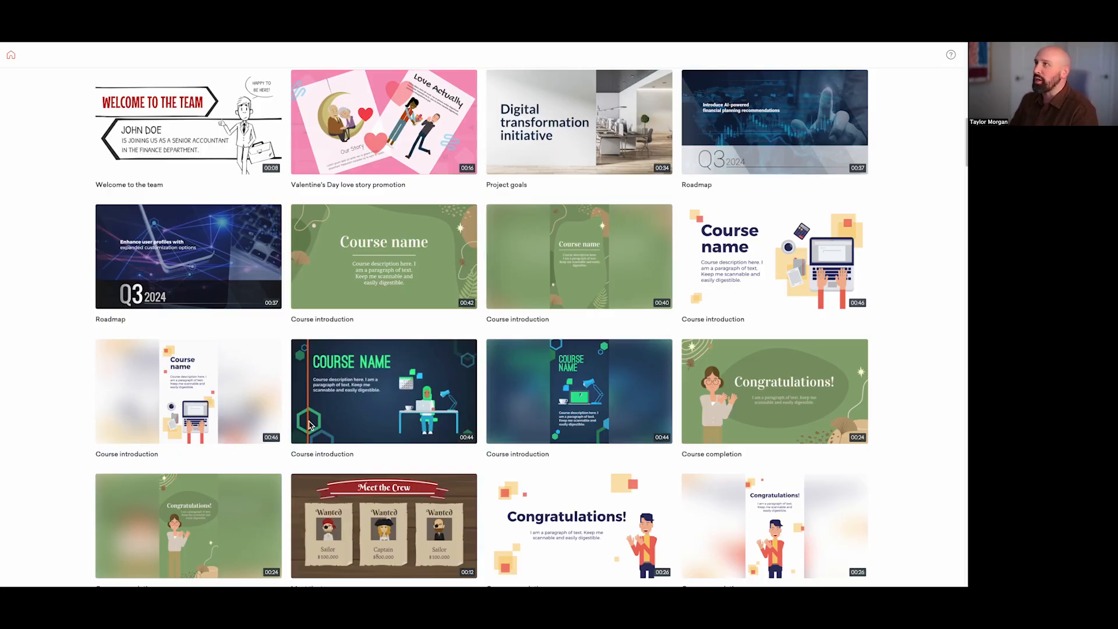
left_click(309, 423)
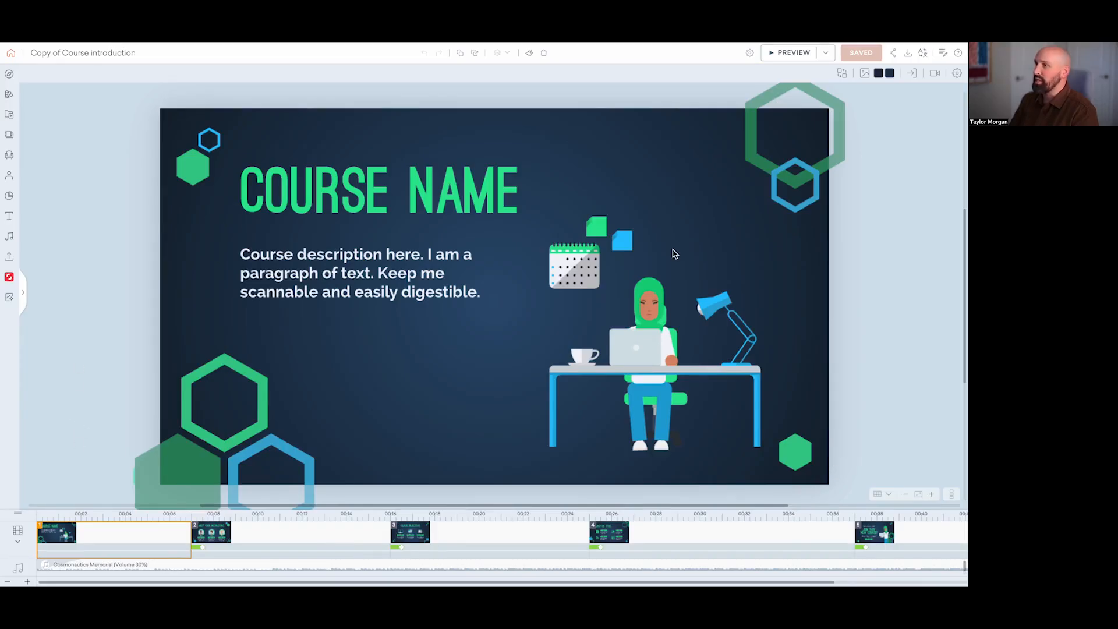
Step: Look through the second, third and fourth scenes of the course introduction template and return to its opening scene
left_click(260, 541)
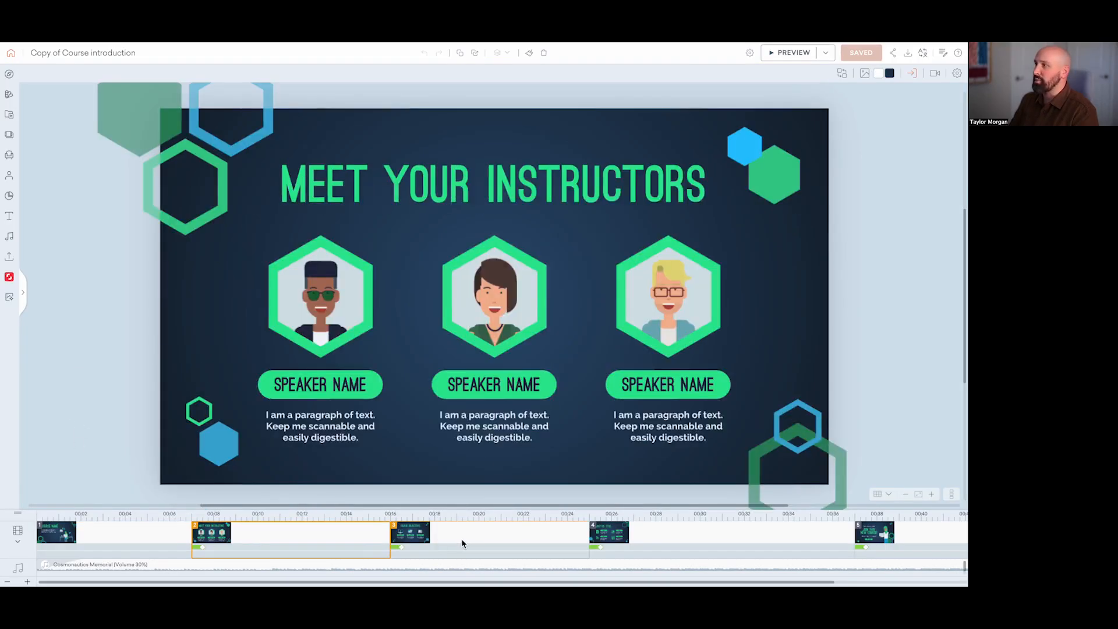
left_click(463, 543)
left_click(669, 542)
left_click(172, 534)
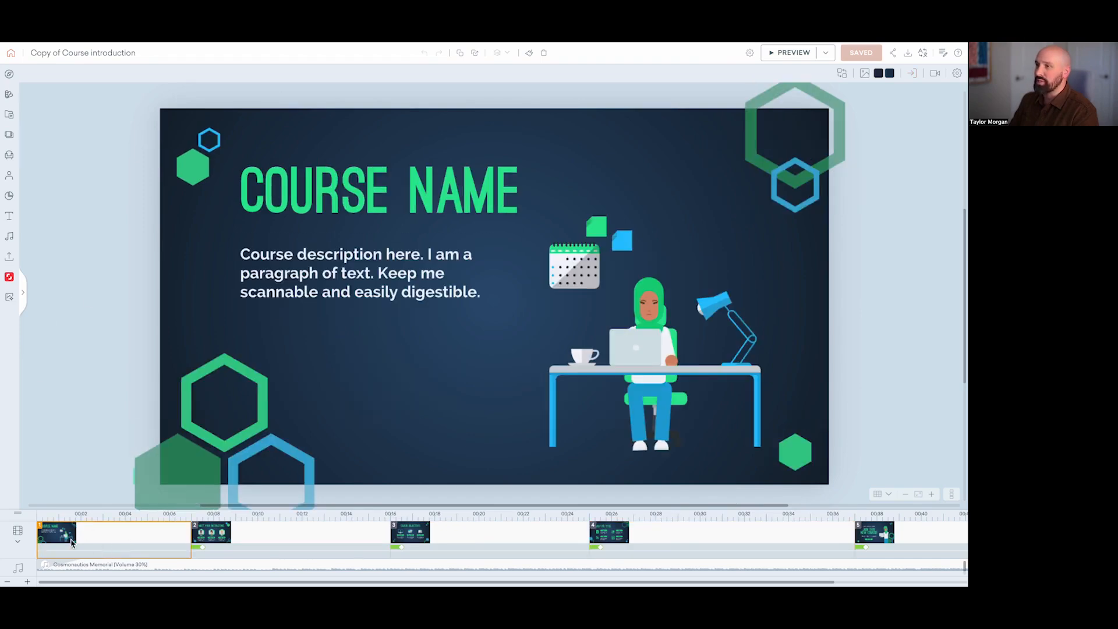
Step: Show the copy options for the course title scene, dismiss them, and switch to the "Lab Training - Combining Templates" video
right_click(118, 539)
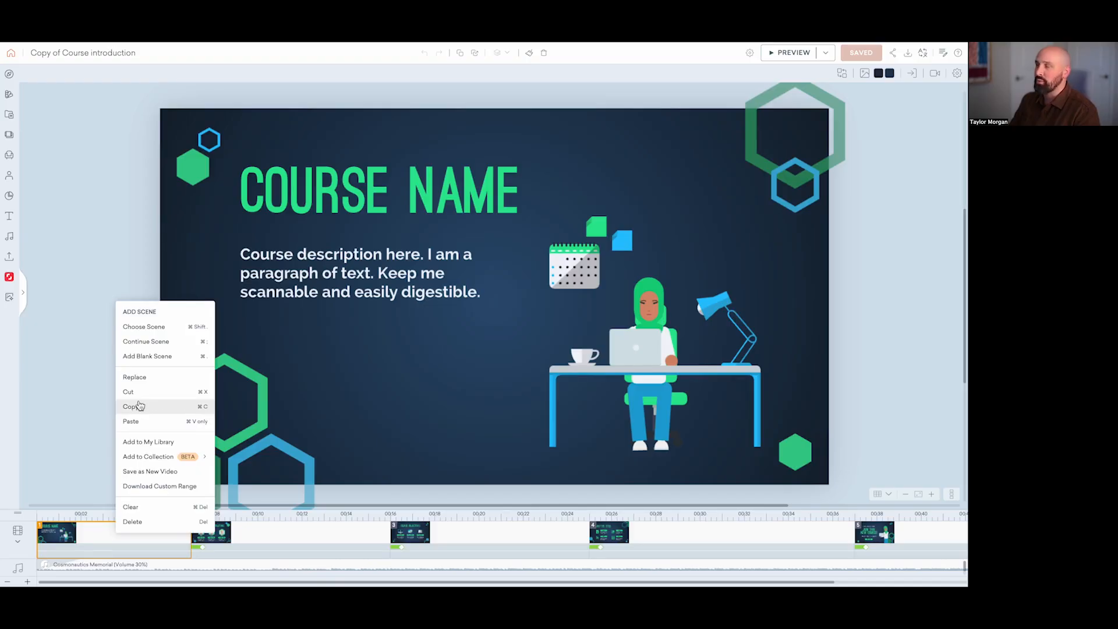
left_click(91, 407)
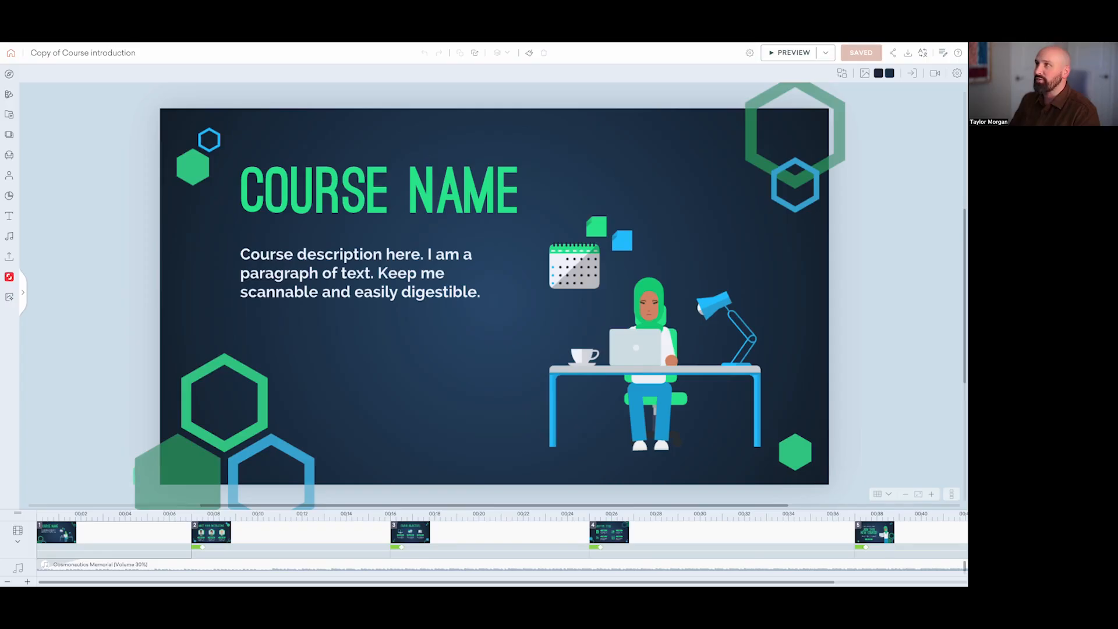
left_click(201, 35)
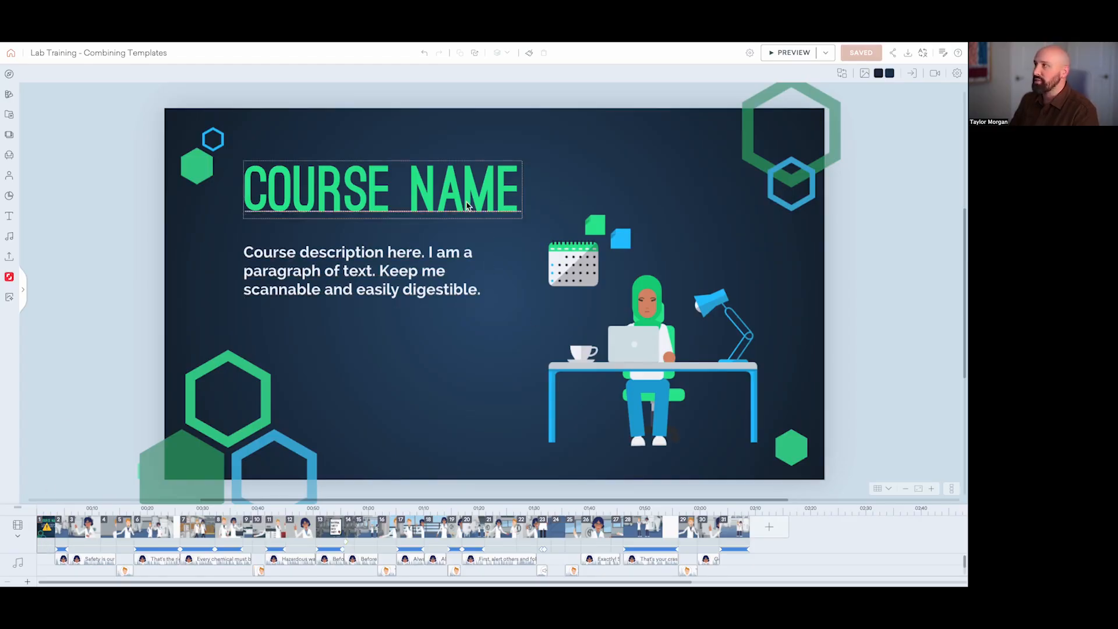
Step: Review the settings and characters in lab training scenes 2, 5, 7, 11, 15, 20 and 28
left_click(61, 527)
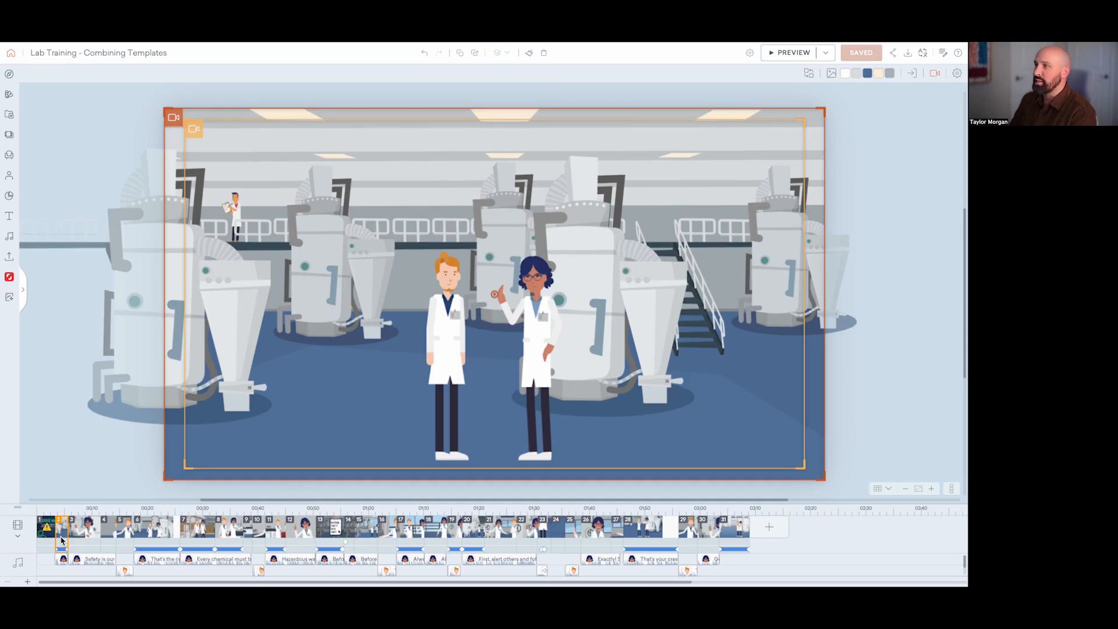
left_click(122, 538)
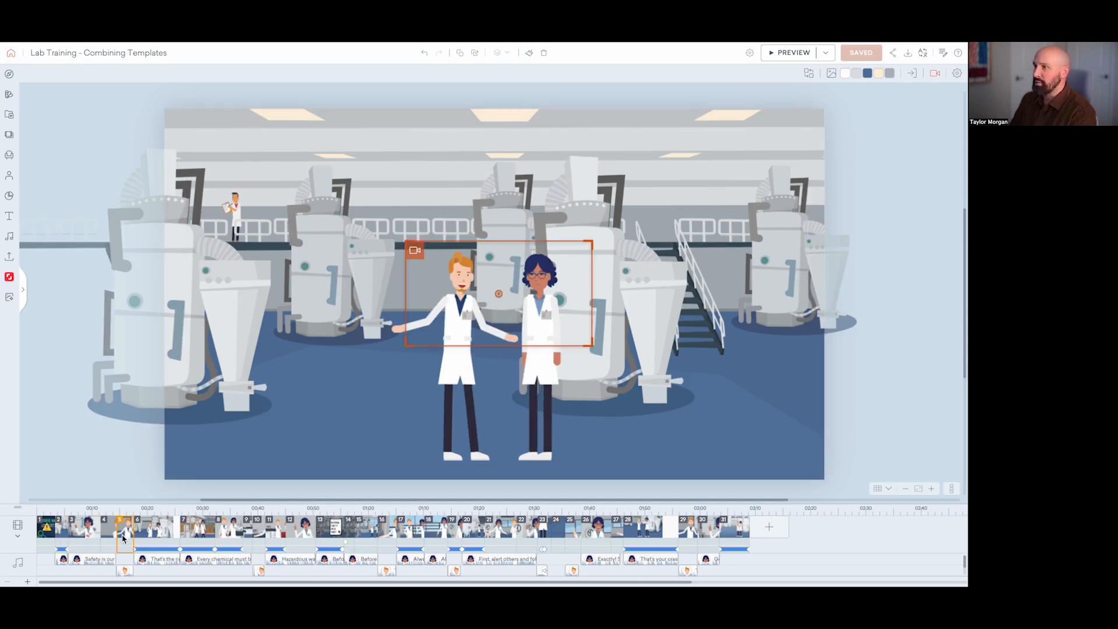
left_click(204, 536)
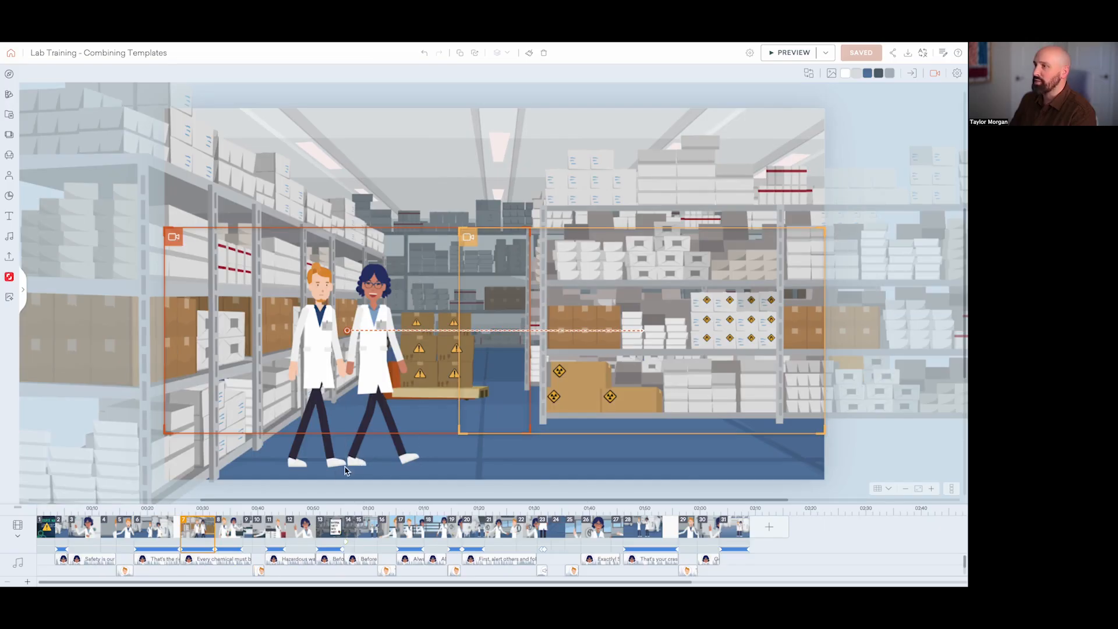
left_click(276, 536)
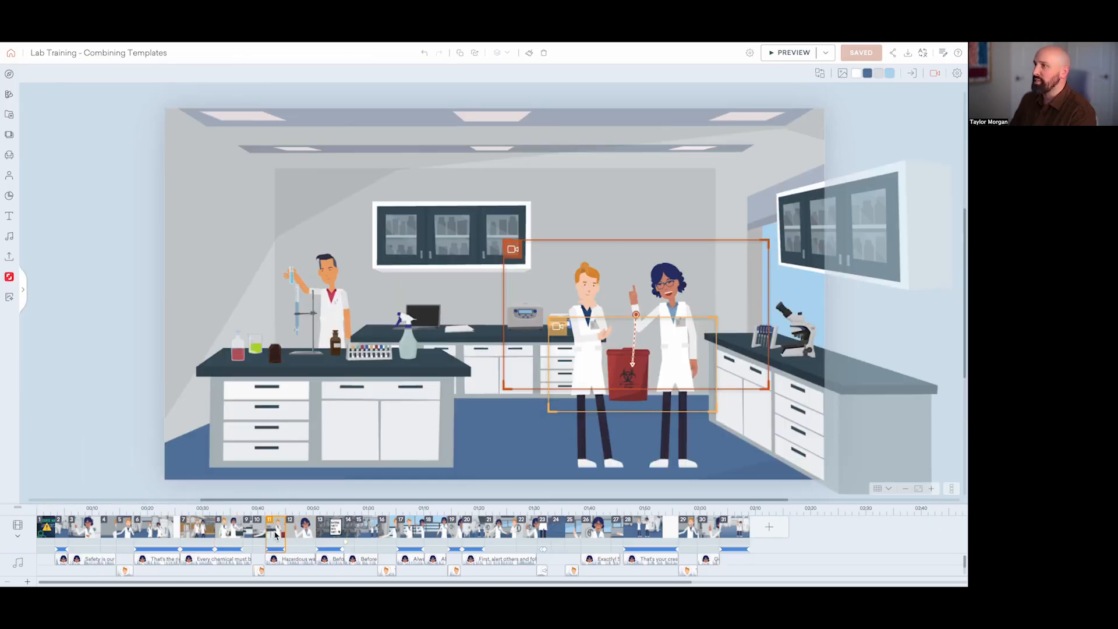
left_click(369, 535)
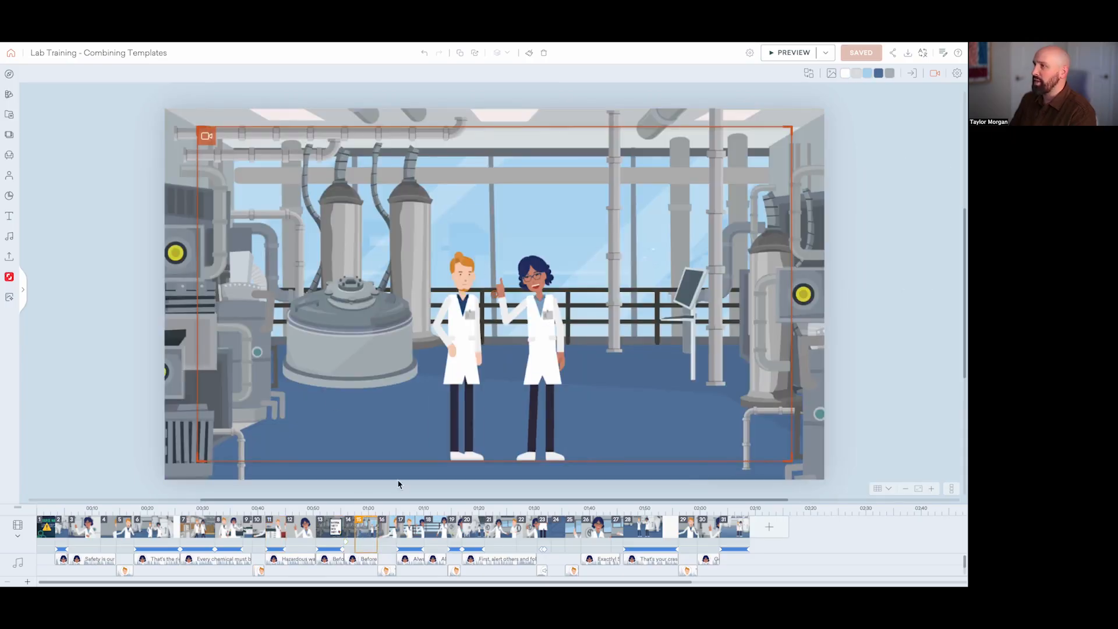
left_click(480, 535)
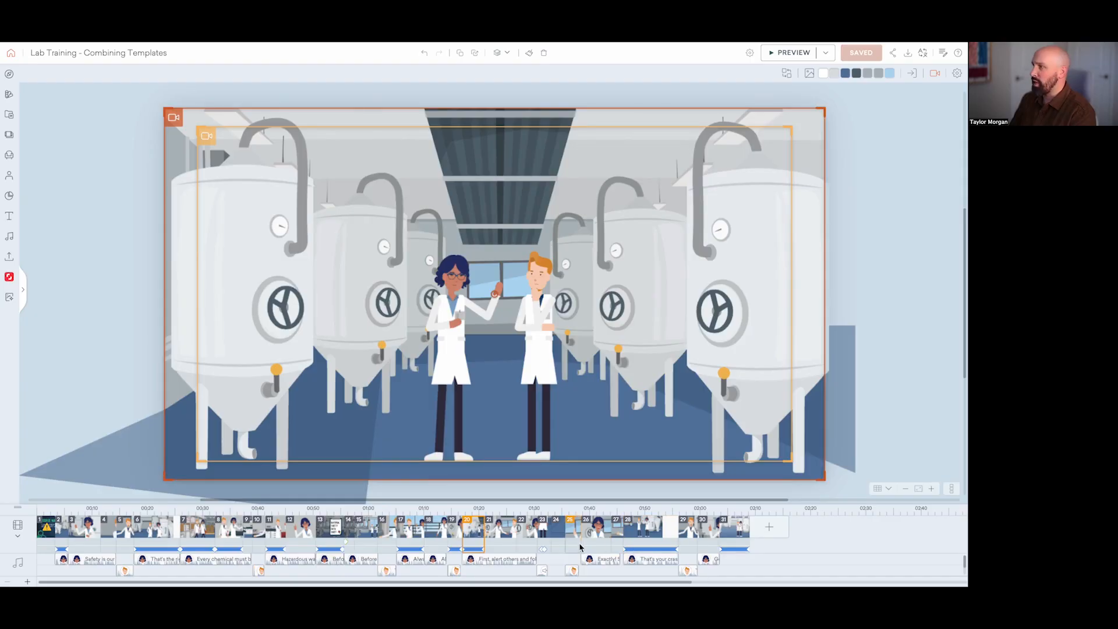
left_click(647, 536)
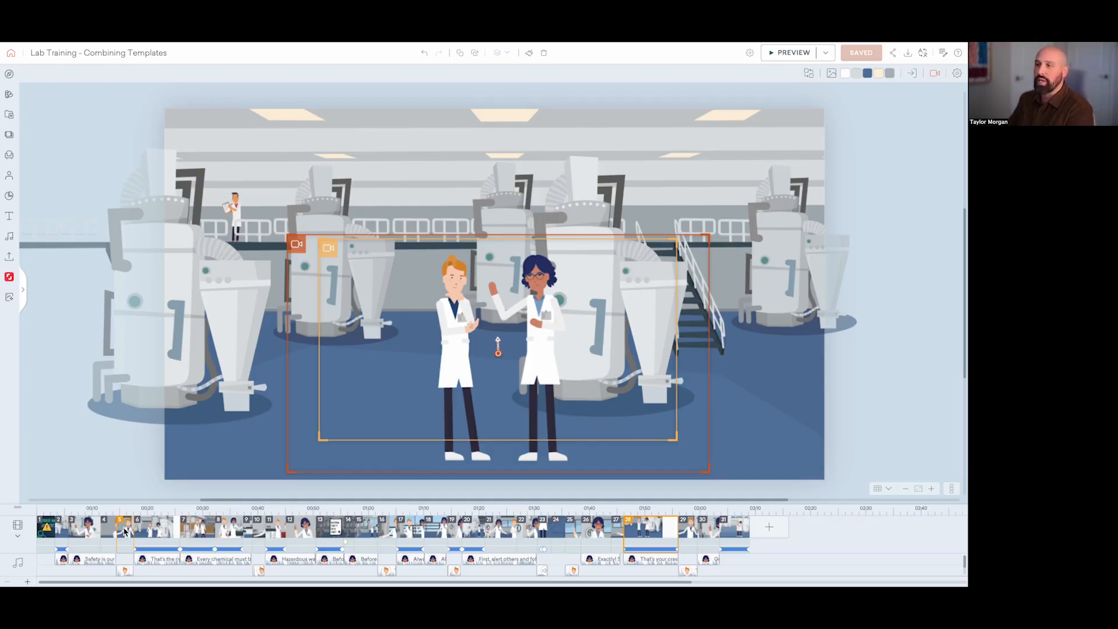
Step: Compare the characters' poses and camera framing across lab training scenes 2, 3 and 4
left_click(82, 533)
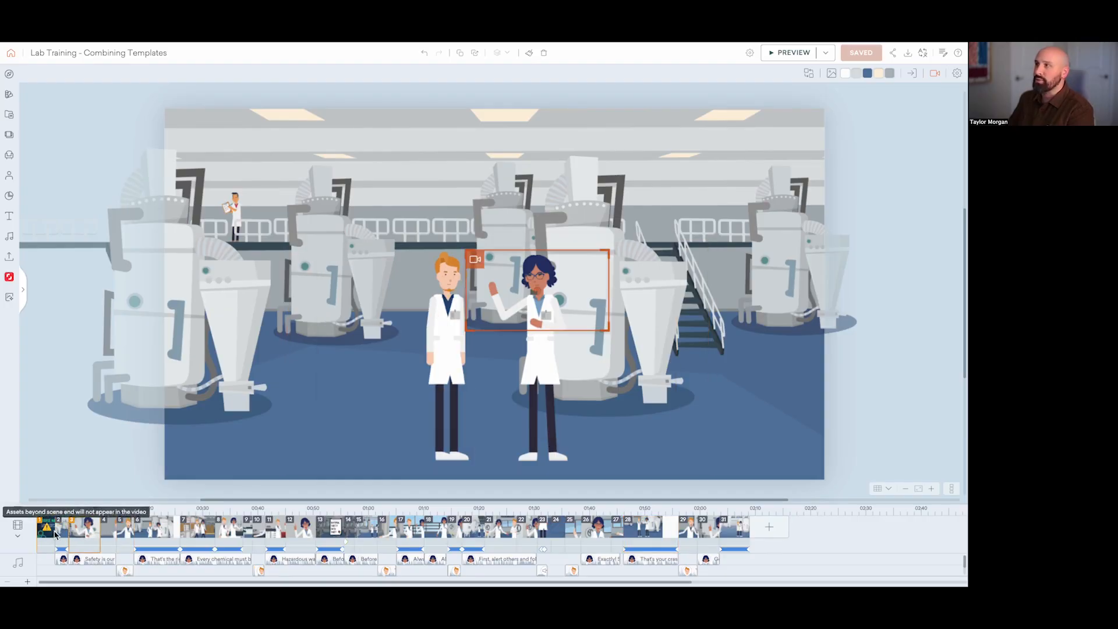
left_click(62, 534)
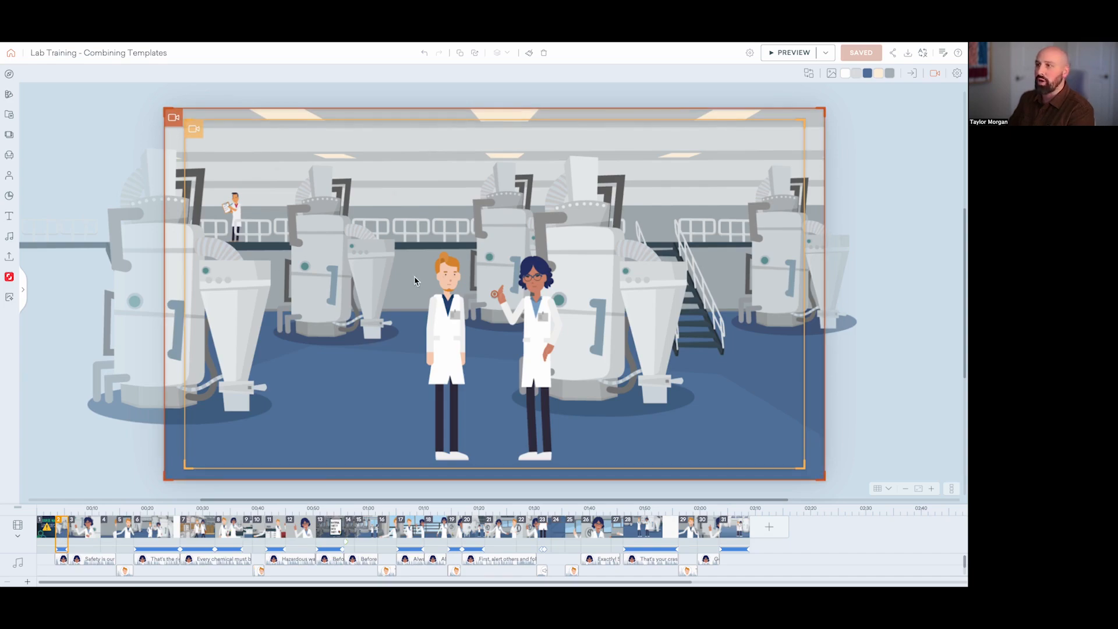
left_click(86, 534)
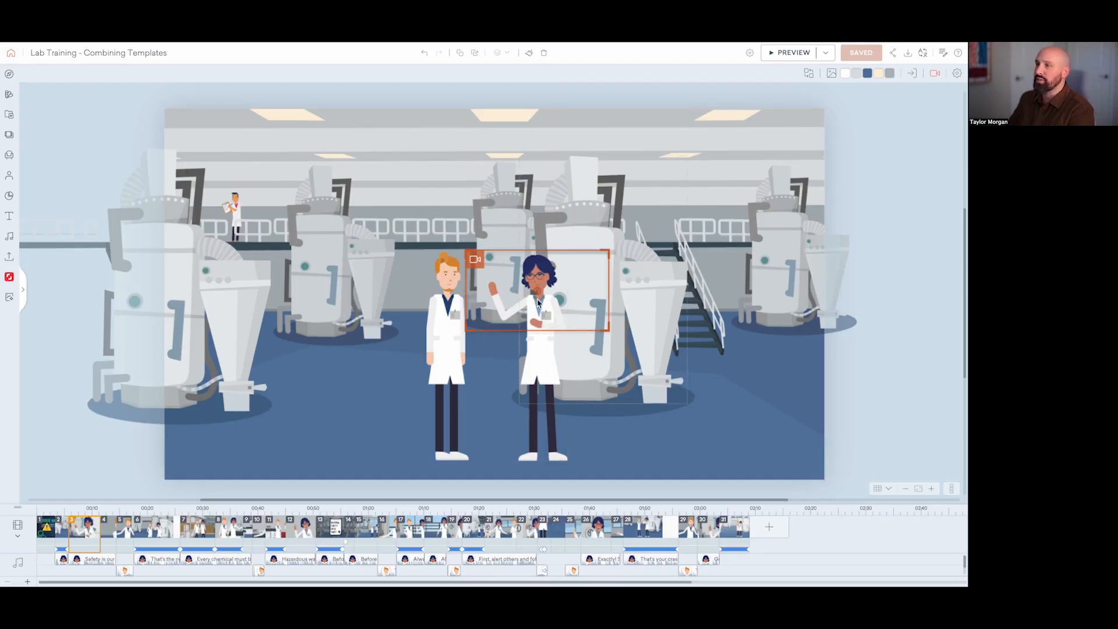
left_click(114, 535)
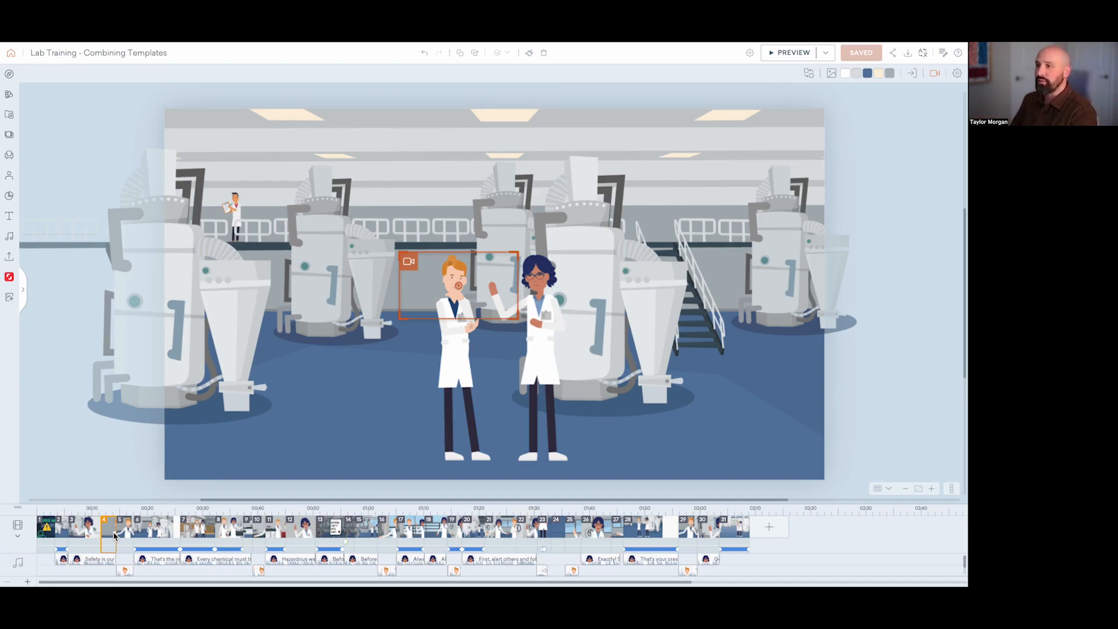
Step: Delete the course description text and the whole desk illustration from the opening title scene
left_click(47, 539)
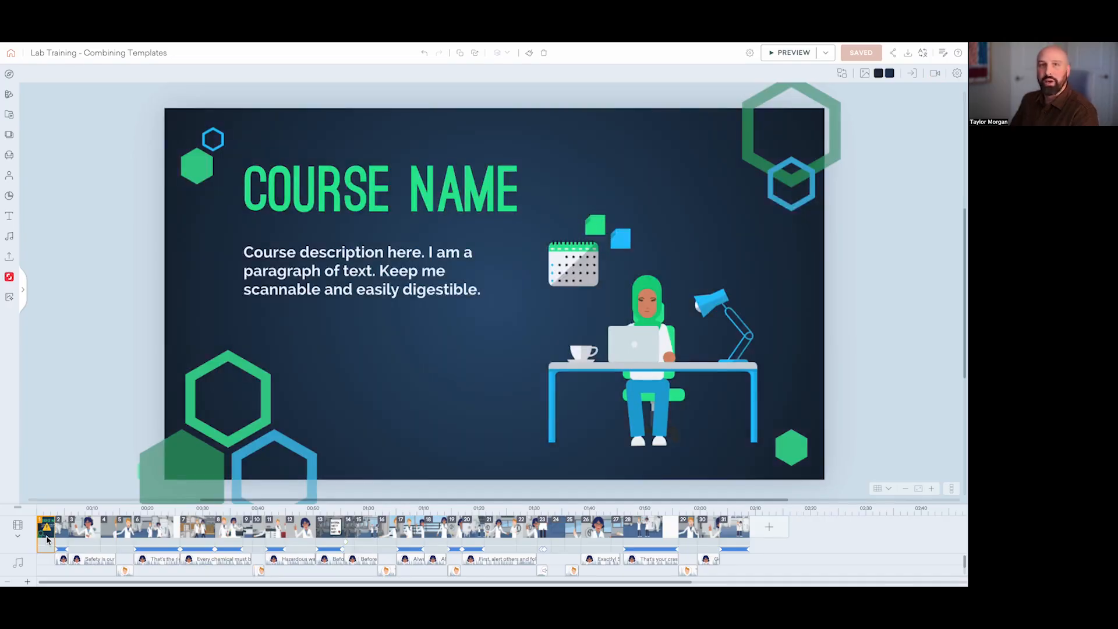
left_click(351, 294)
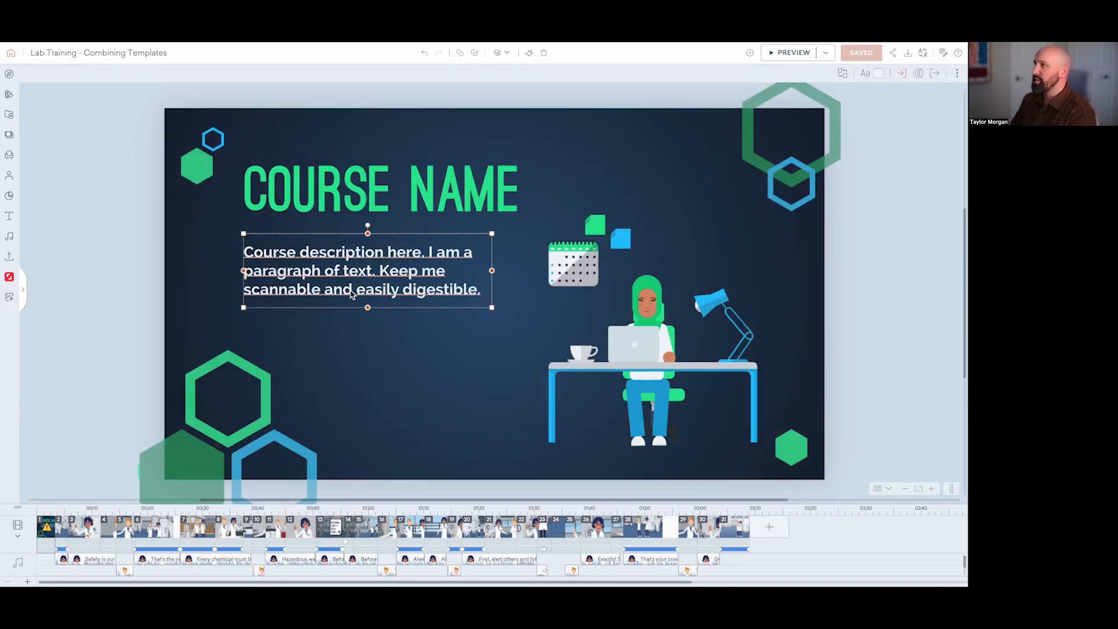
key("Delete")
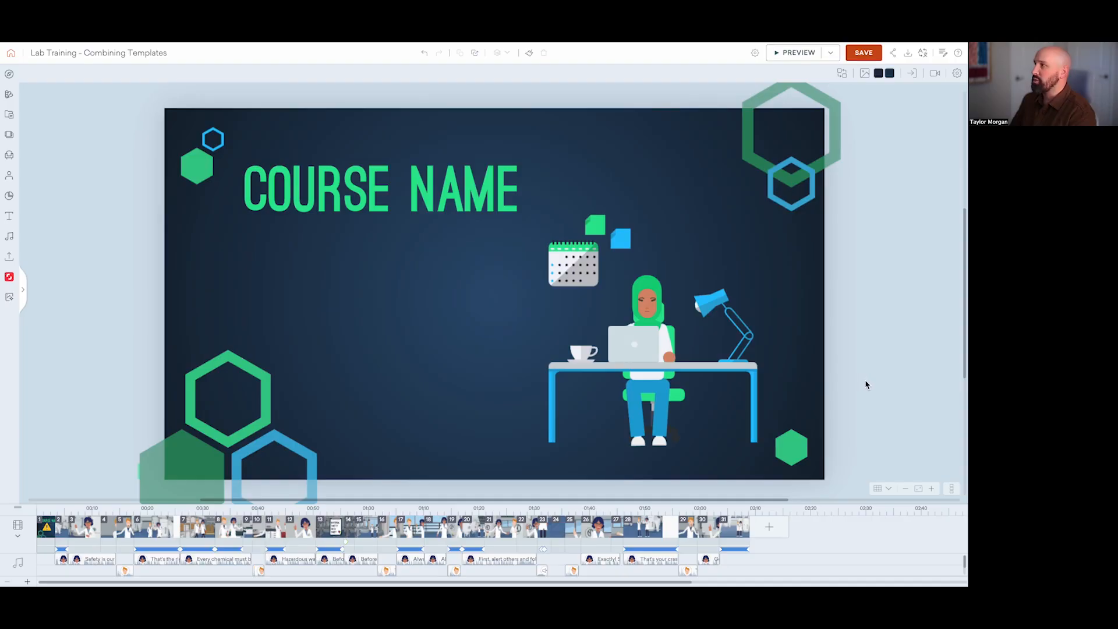
left_click_drag(864, 379, 532, 236)
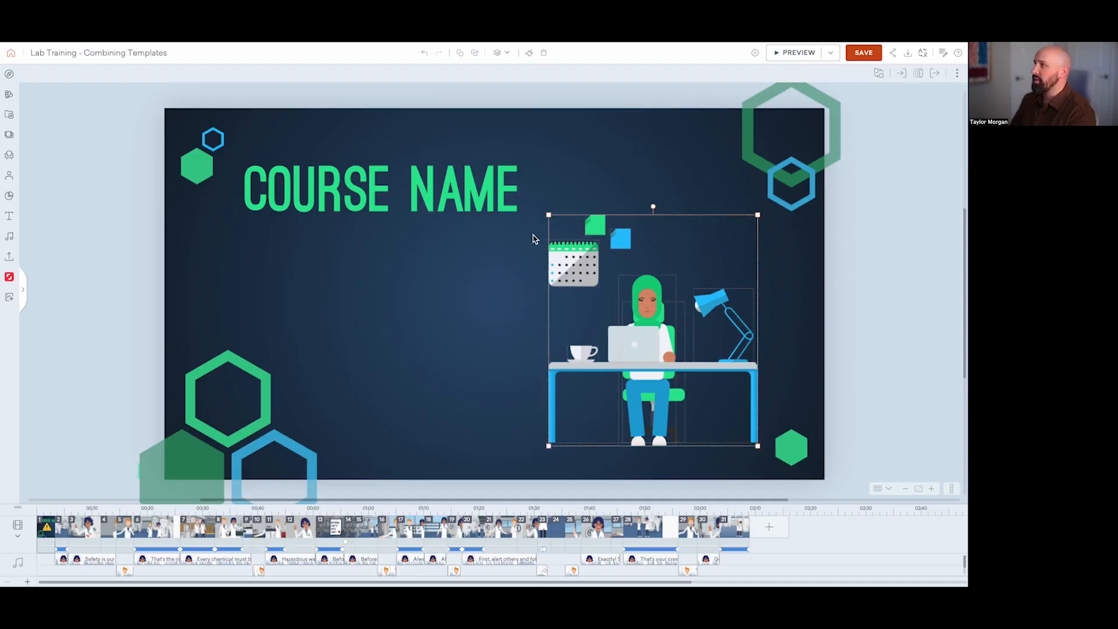
key("Delete")
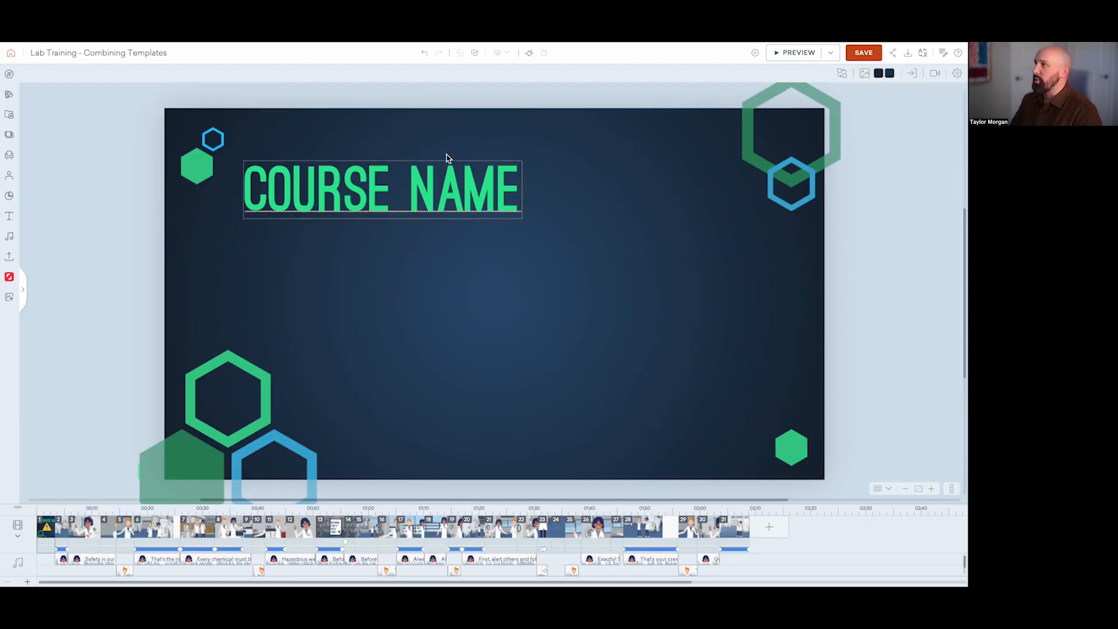
Step: Center the course title on the opening scene and replace its text with "CHEMICAL & BIOLOGICAL SAFETY IN THE LAB"
left_click_drag(404, 187, 516, 291)
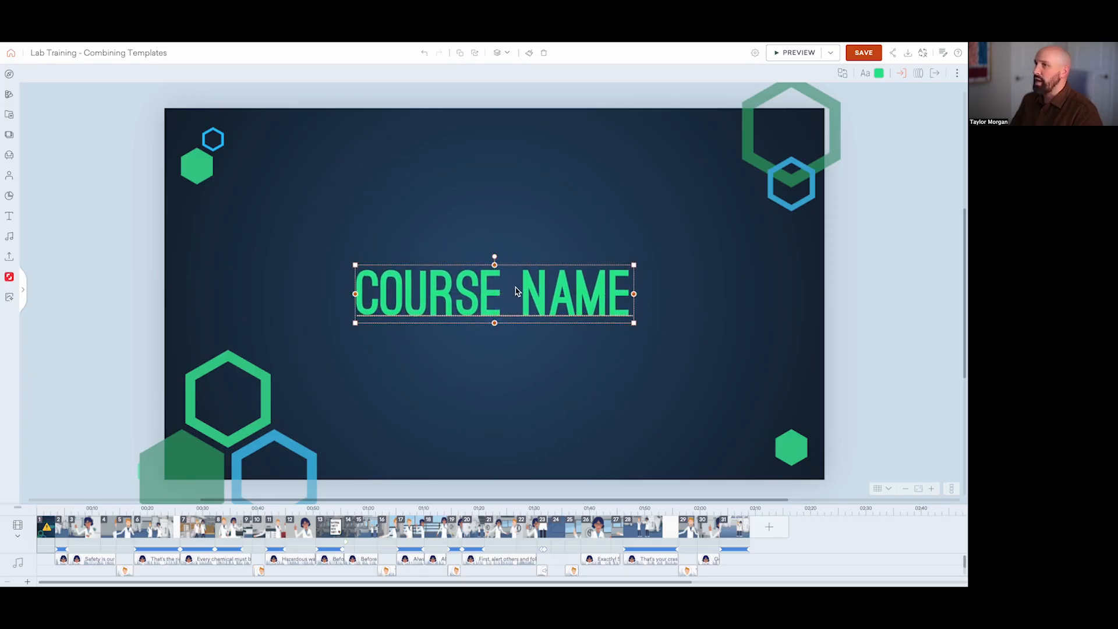
double_click(534, 300)
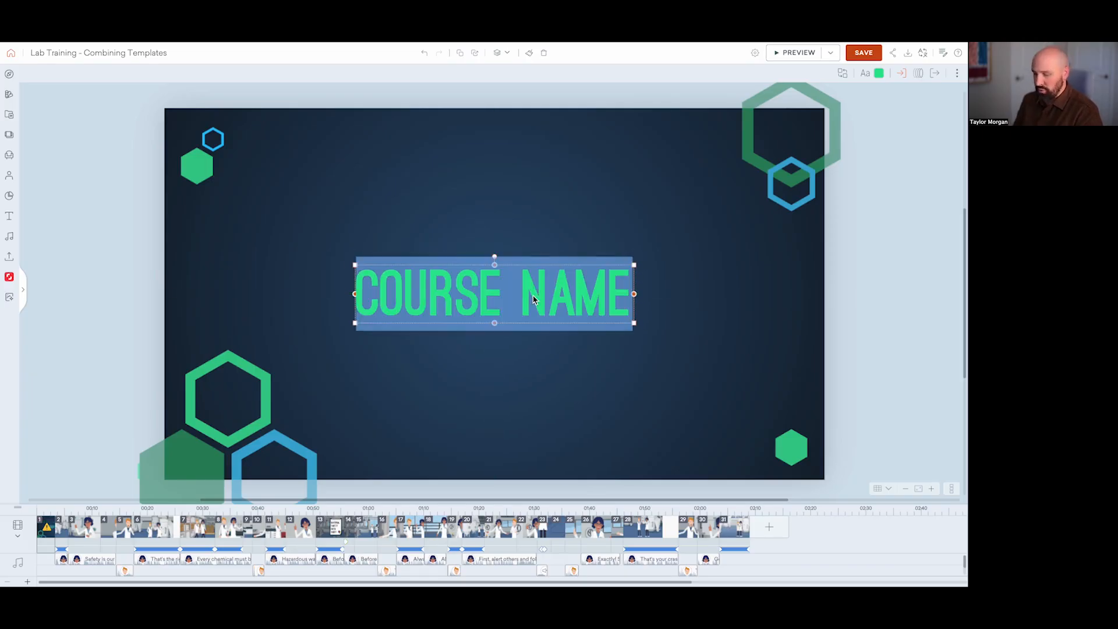
type("CHEMICAL")
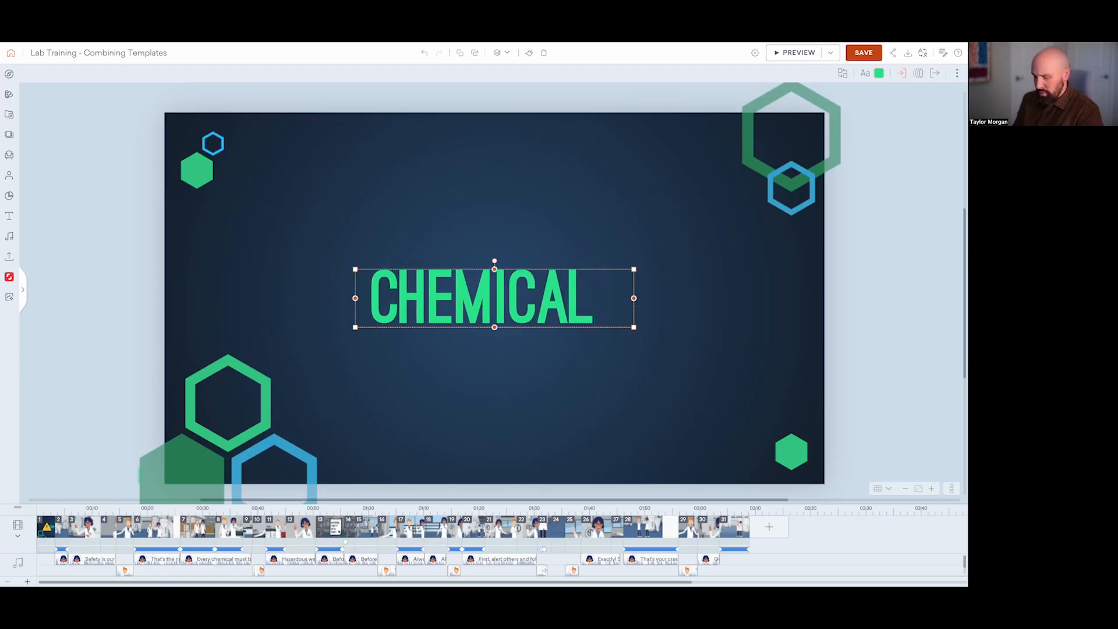
type(" & BIOLOGI")
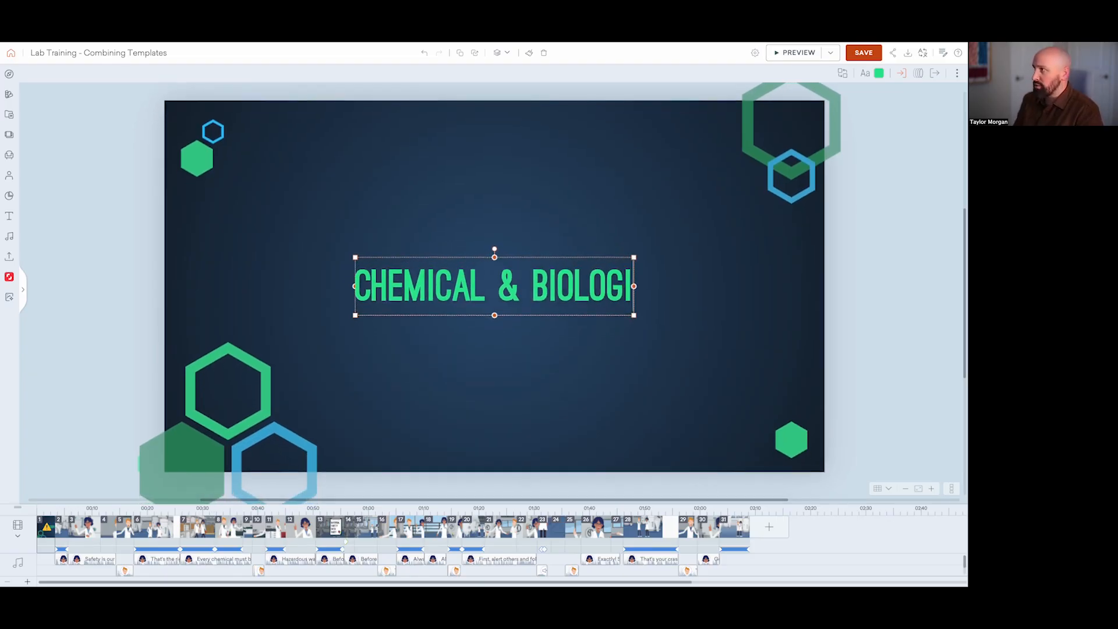
type("CAL")
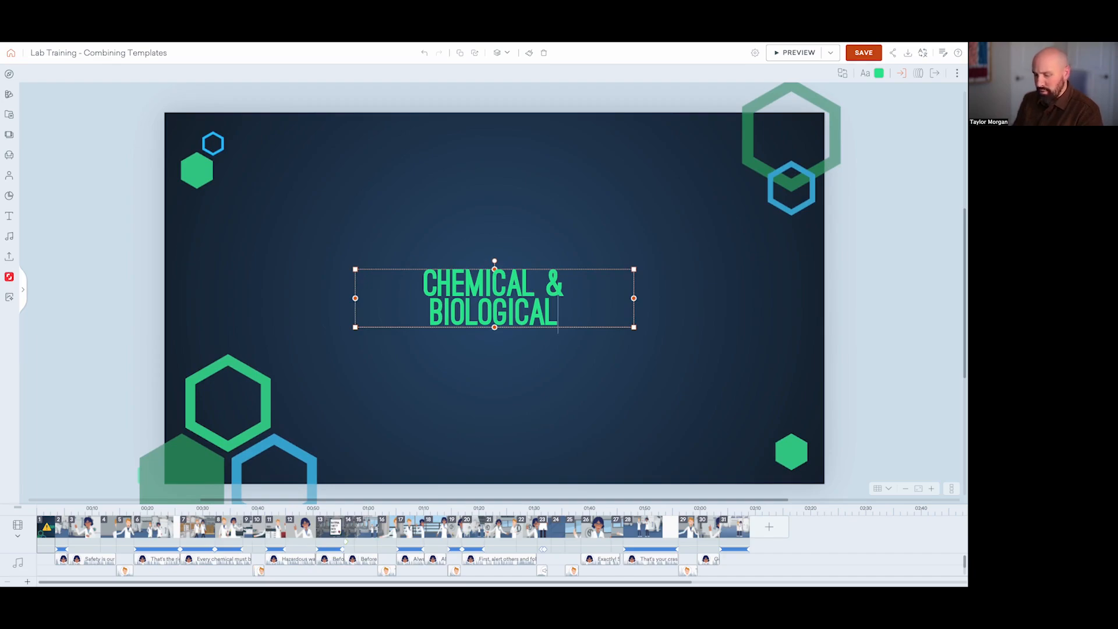
type(" SAFETY")
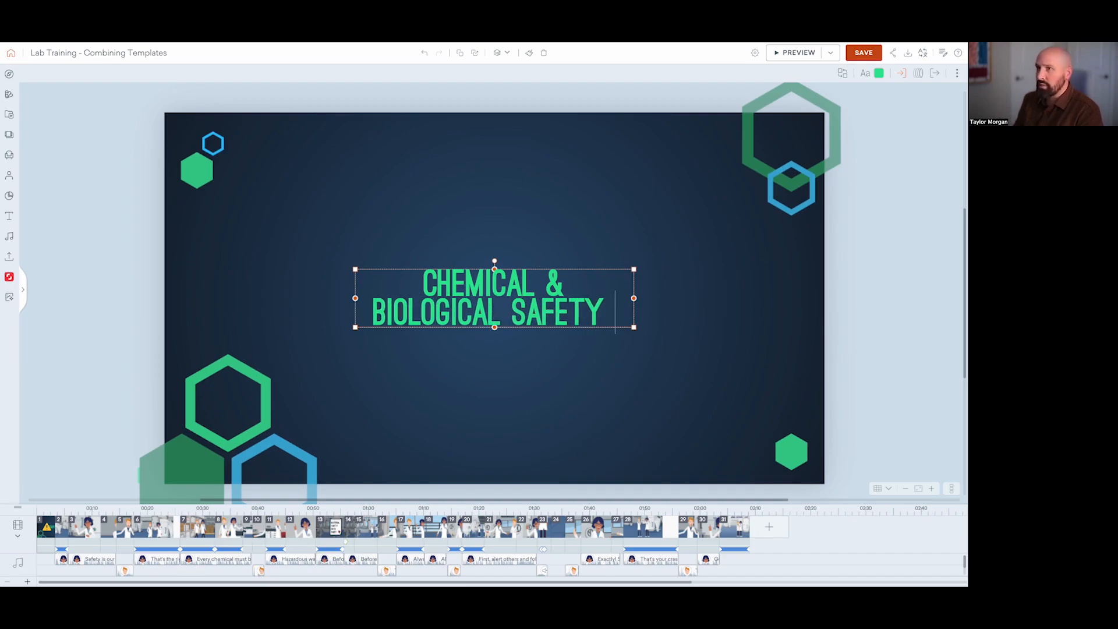
type(" IN THE LAB")
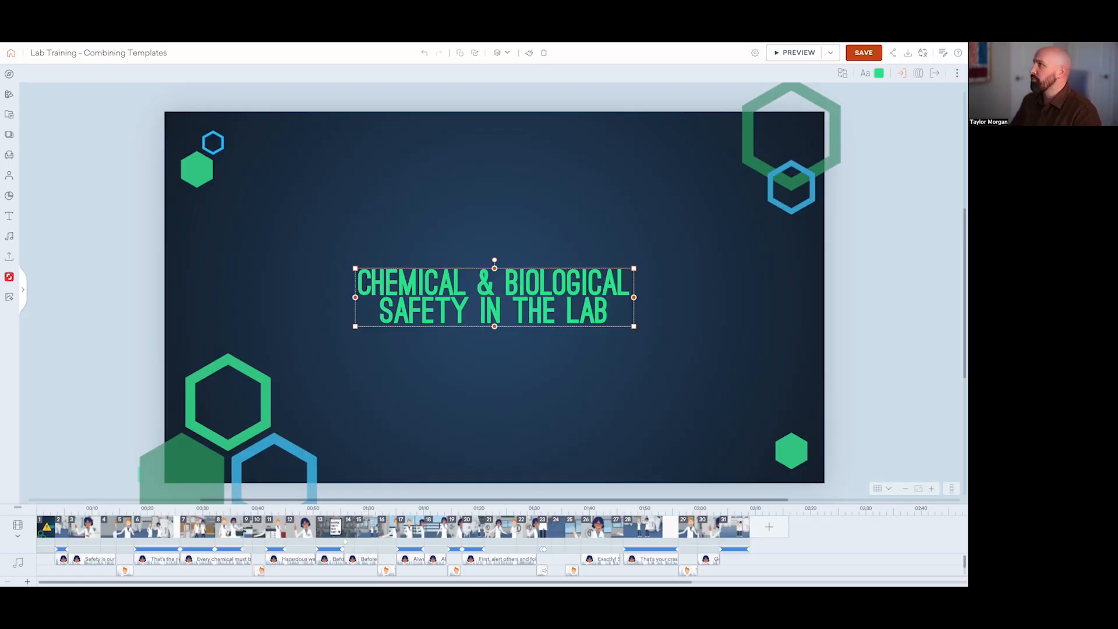
left_click(860, 178)
left_click(565, 286)
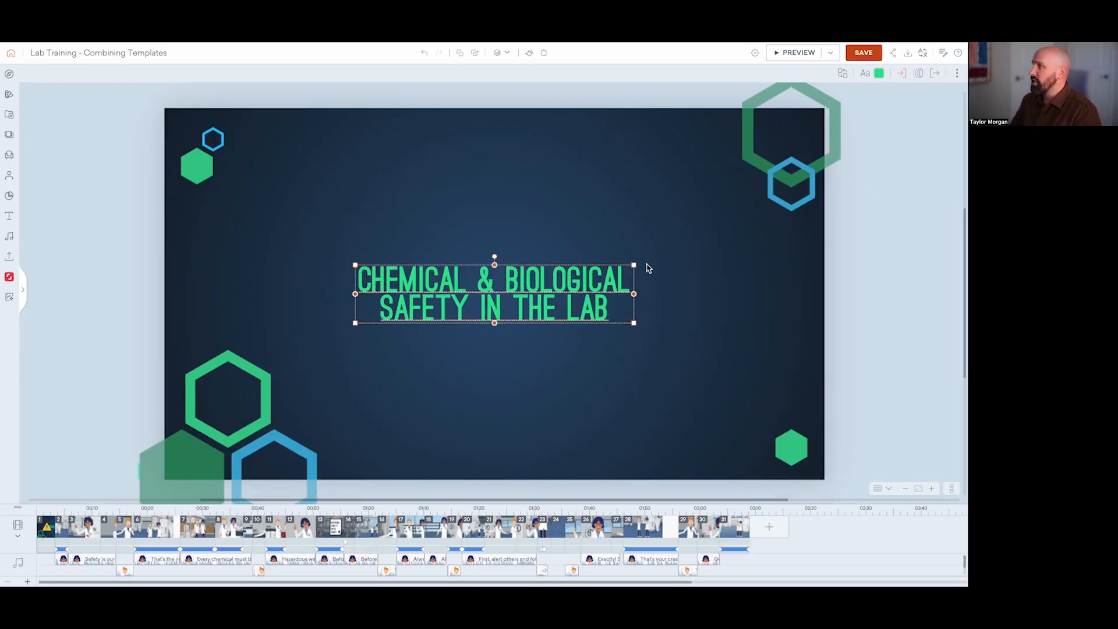
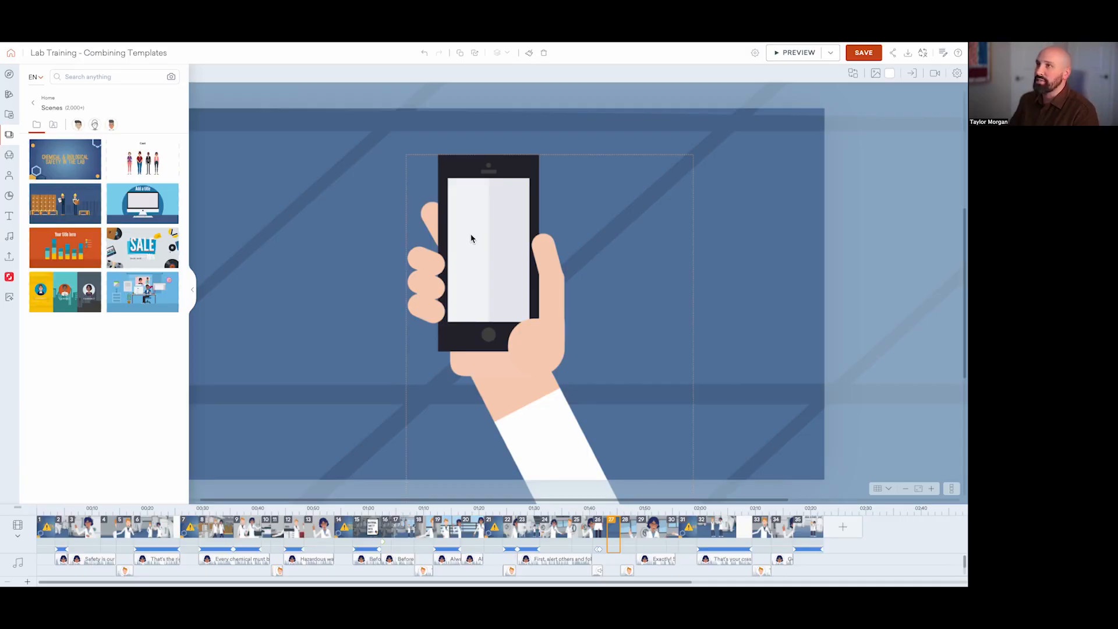
Step: Mask the hand-held phone prop in scene 27 and insert the uploaded portrait selfie video into the mask
left_click(9, 256)
left_click(71, 144)
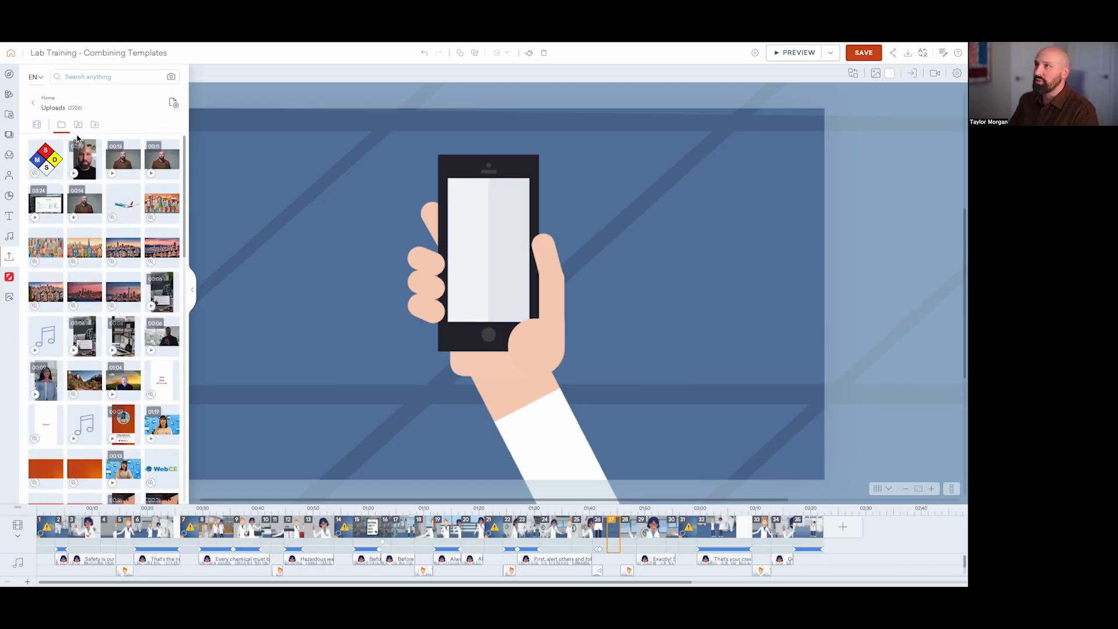
left_click_drag(91, 157, 516, 243)
key("Delete")
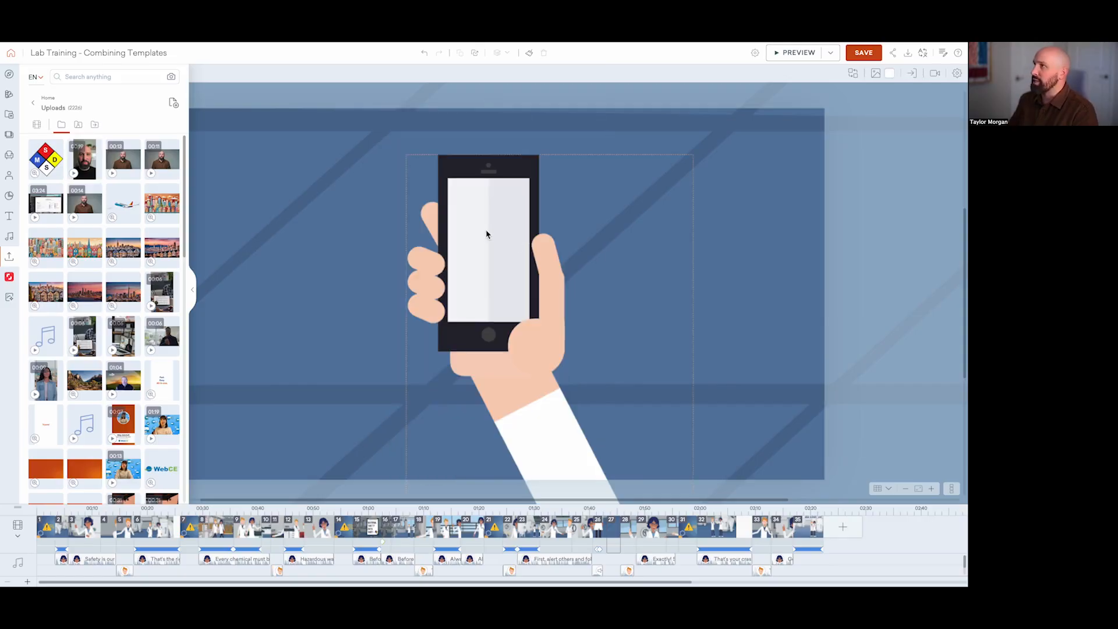
left_click(481, 231)
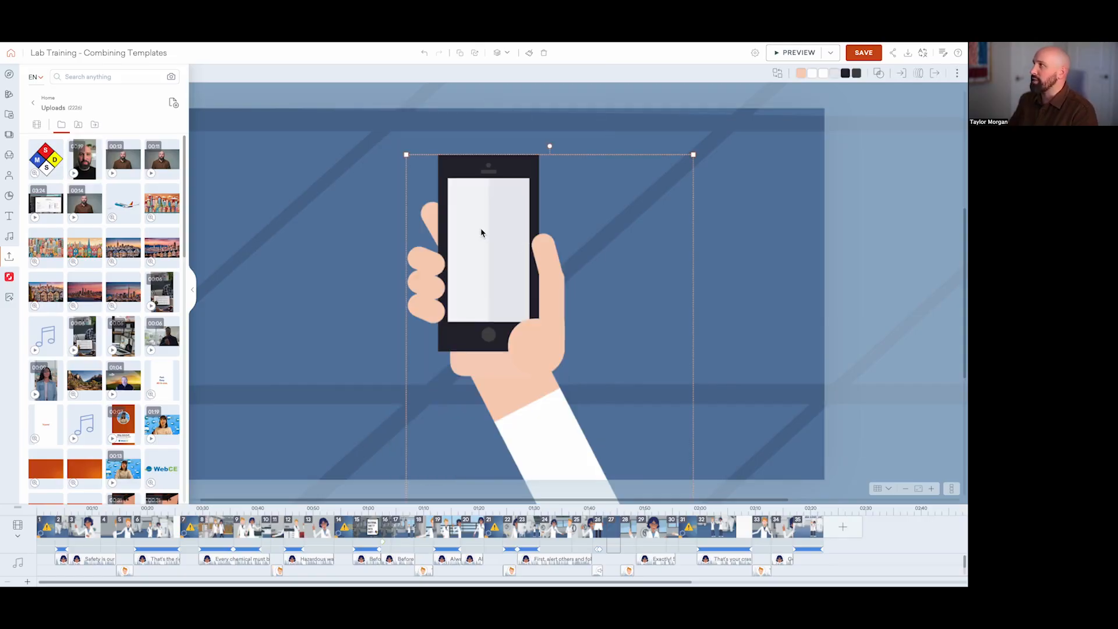
left_click(879, 74)
left_click(883, 109)
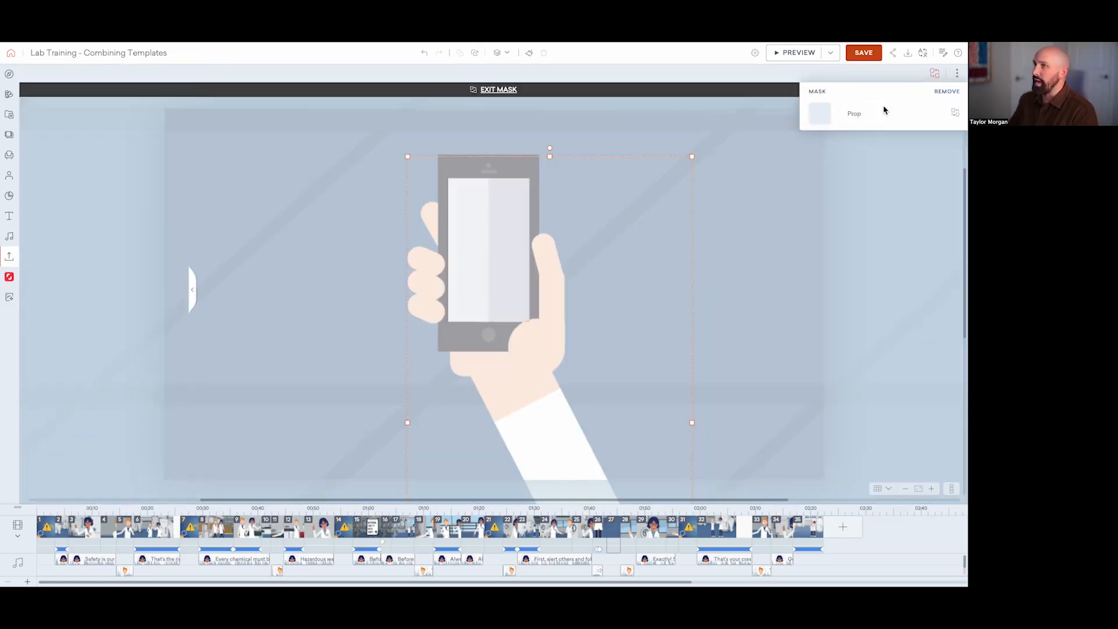
left_click(86, 154)
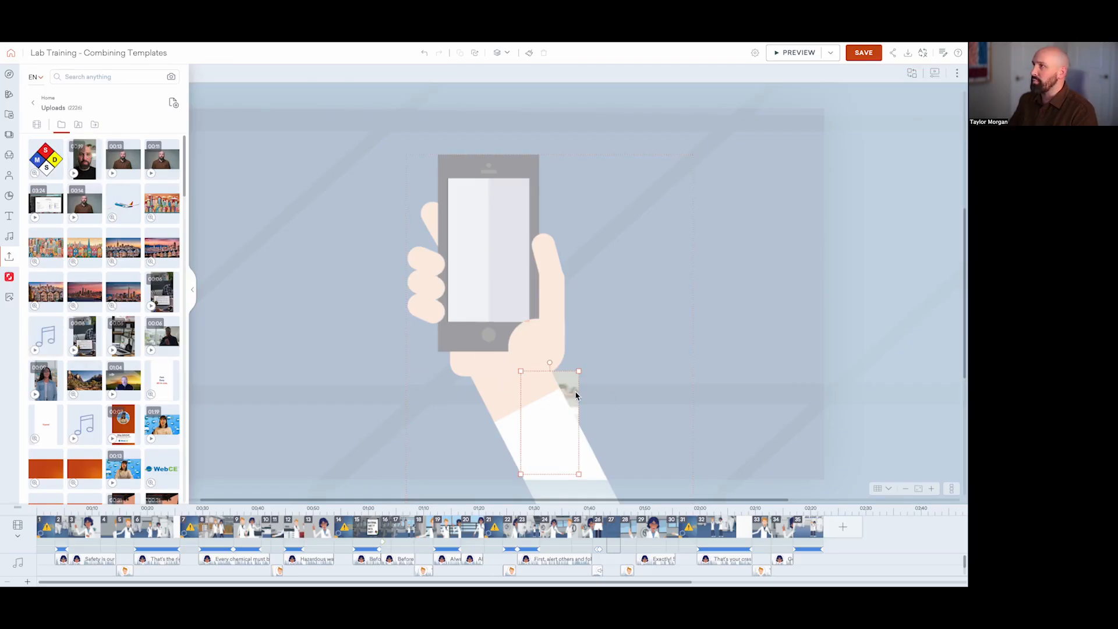
Step: Move and enlarge the selfie video to fill the phone's screen, and leave mask editing
left_click_drag(574, 392, 499, 201)
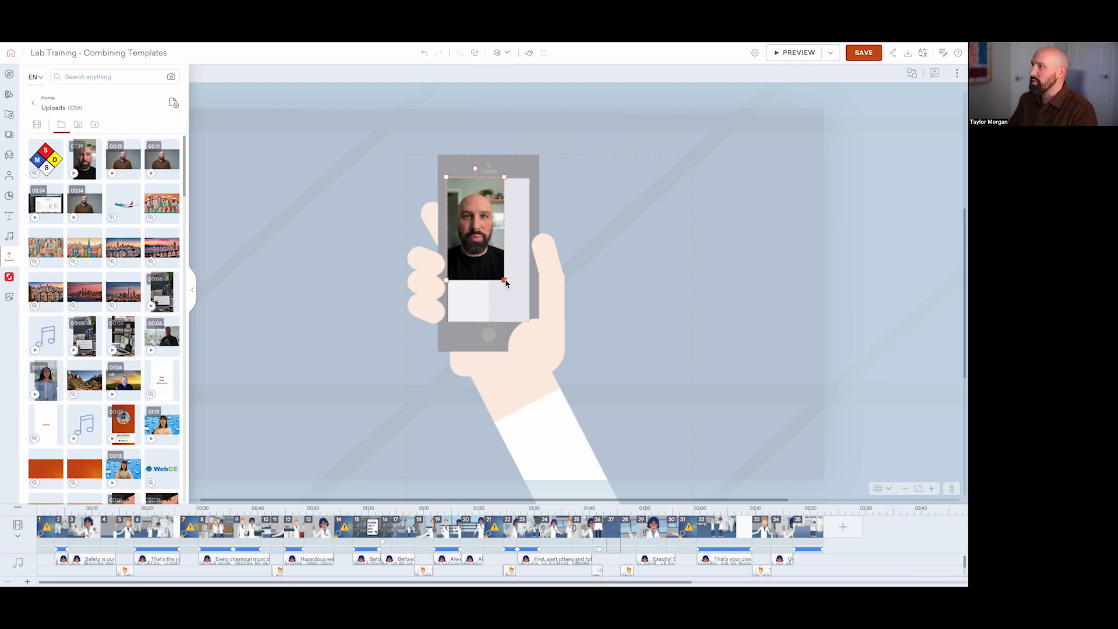
left_click_drag(504, 281, 525, 330)
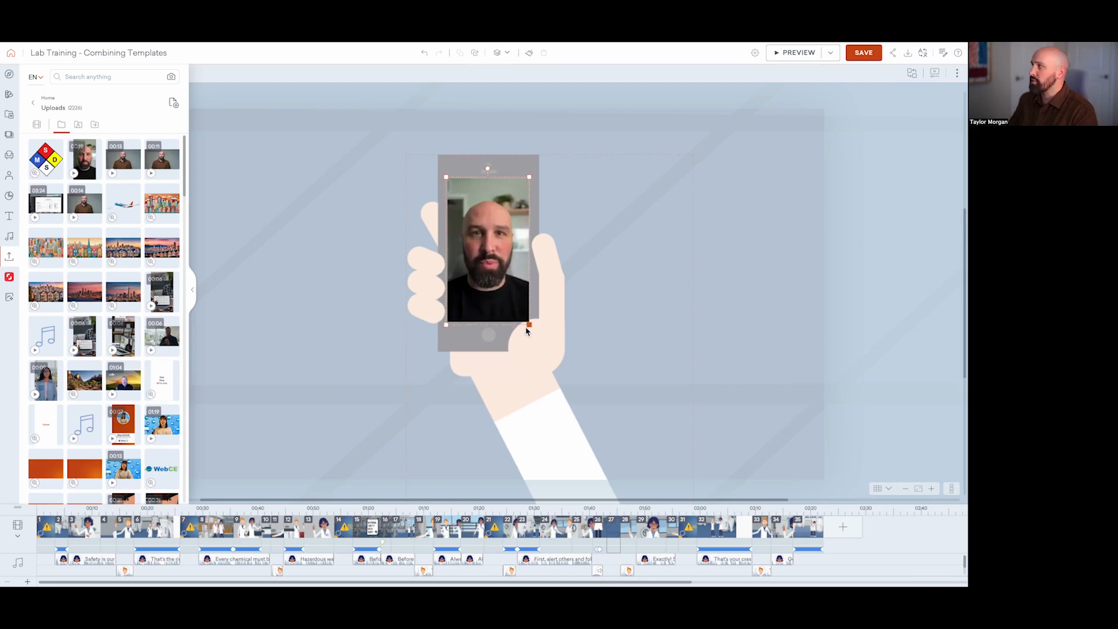
left_click(868, 333)
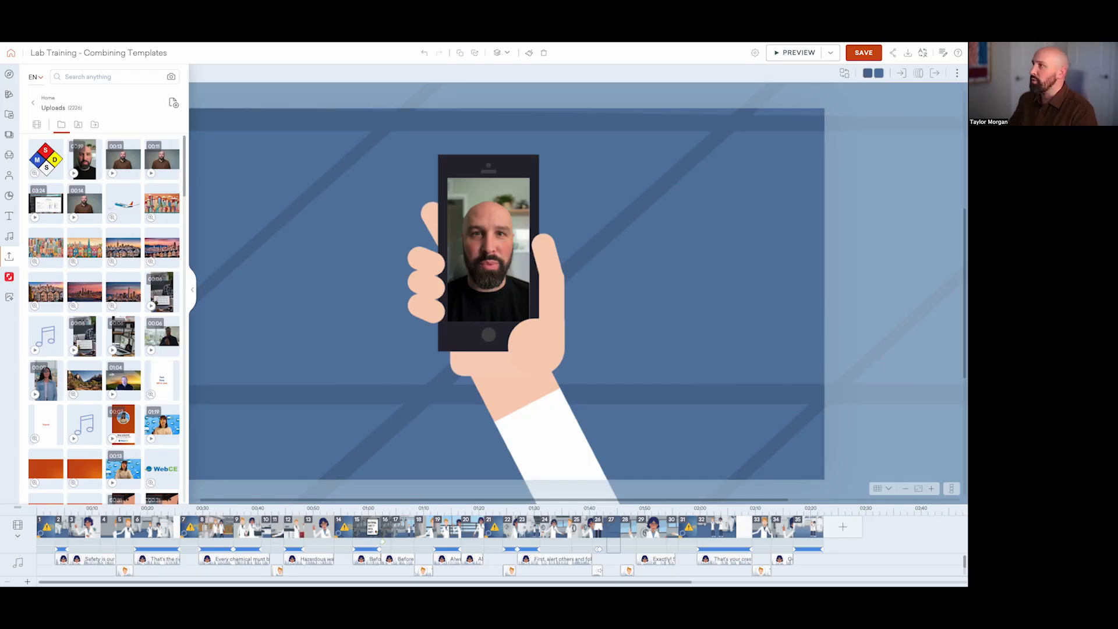
Step: Check the trim range and volume in the phone video's playback settings
left_click(10, 257)
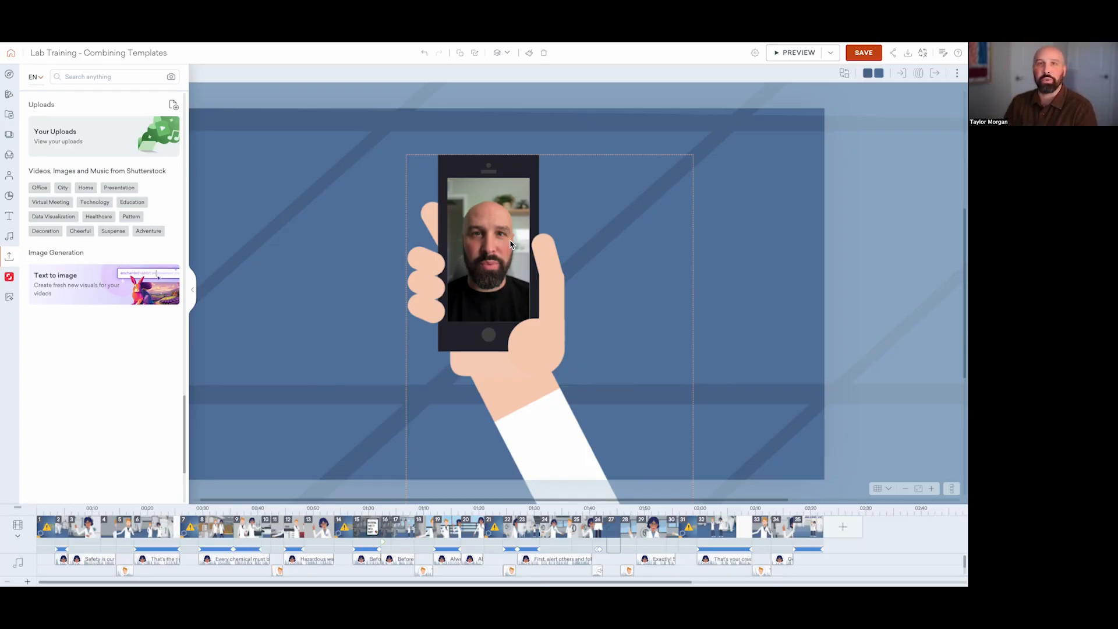
double_click(509, 240)
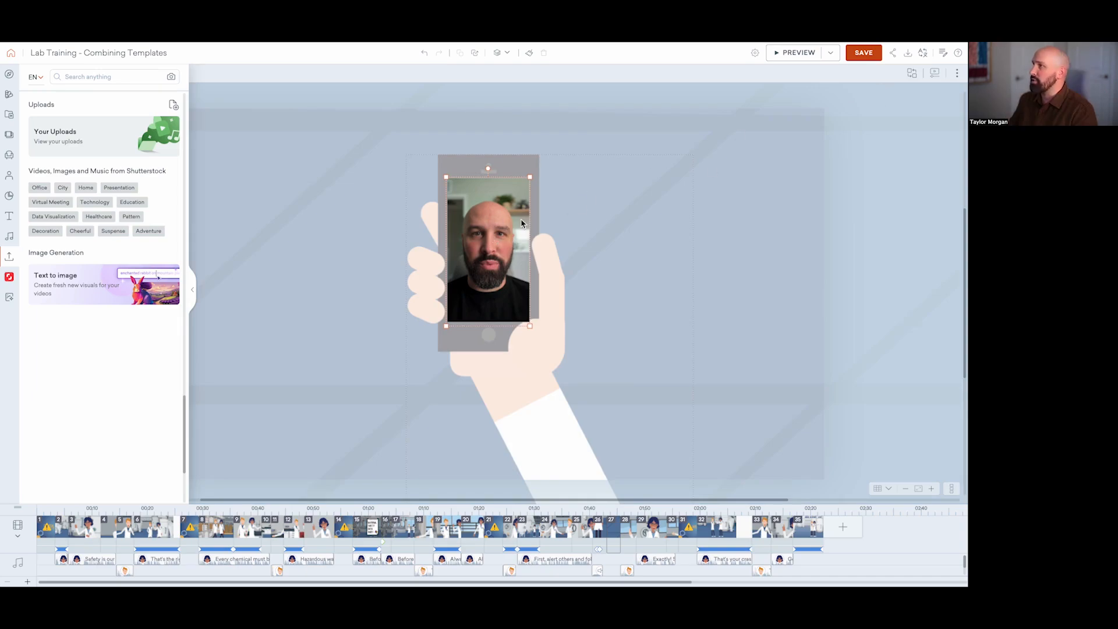
left_click(935, 74)
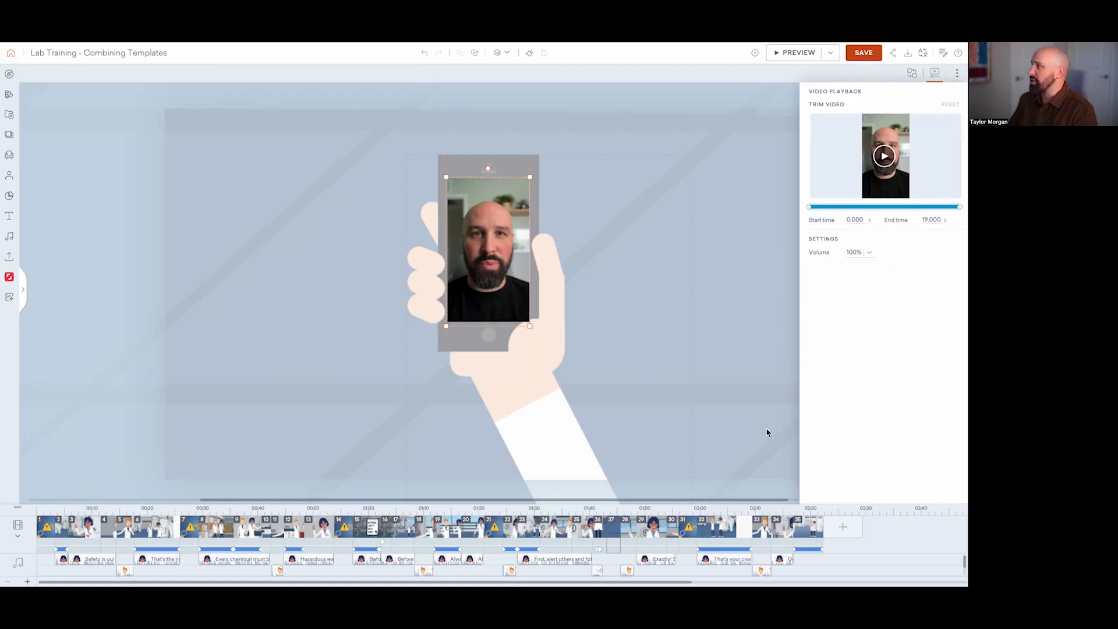
left_click(937, 75)
left_click(895, 150)
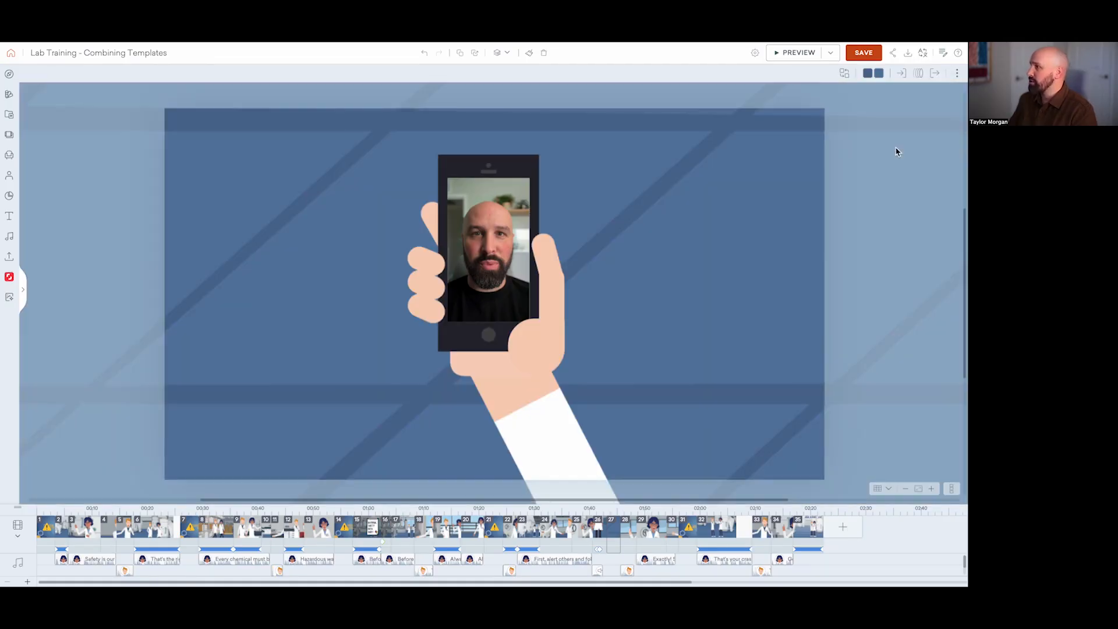
Step: Set the duration of phone scene 27 to 19 seconds
left_click(621, 541)
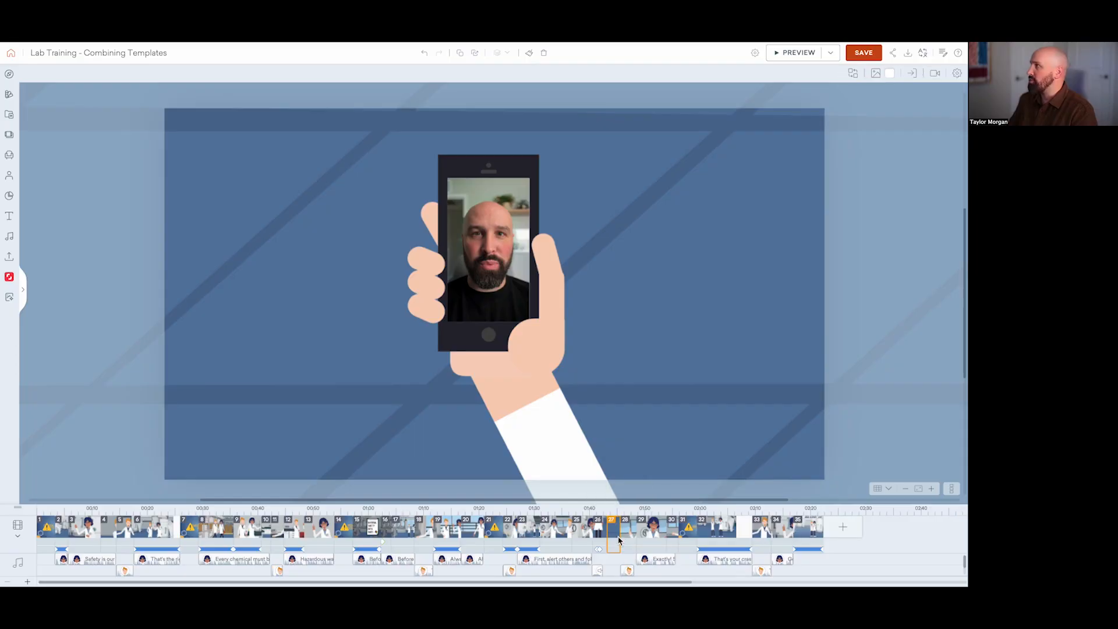
left_click(958, 76)
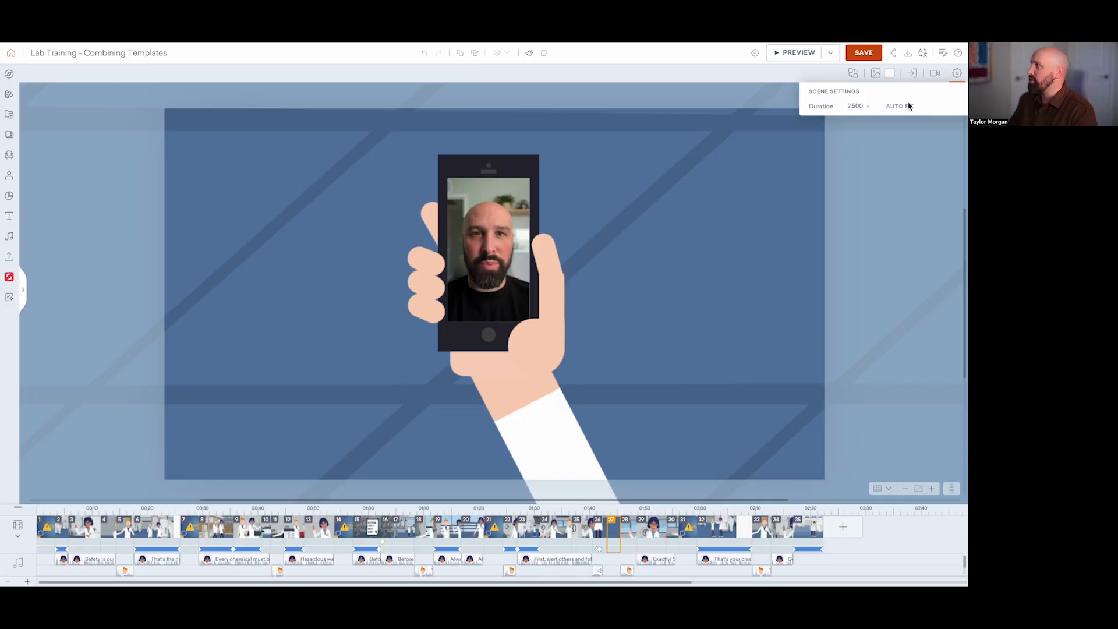
double_click(863, 106)
type("19")
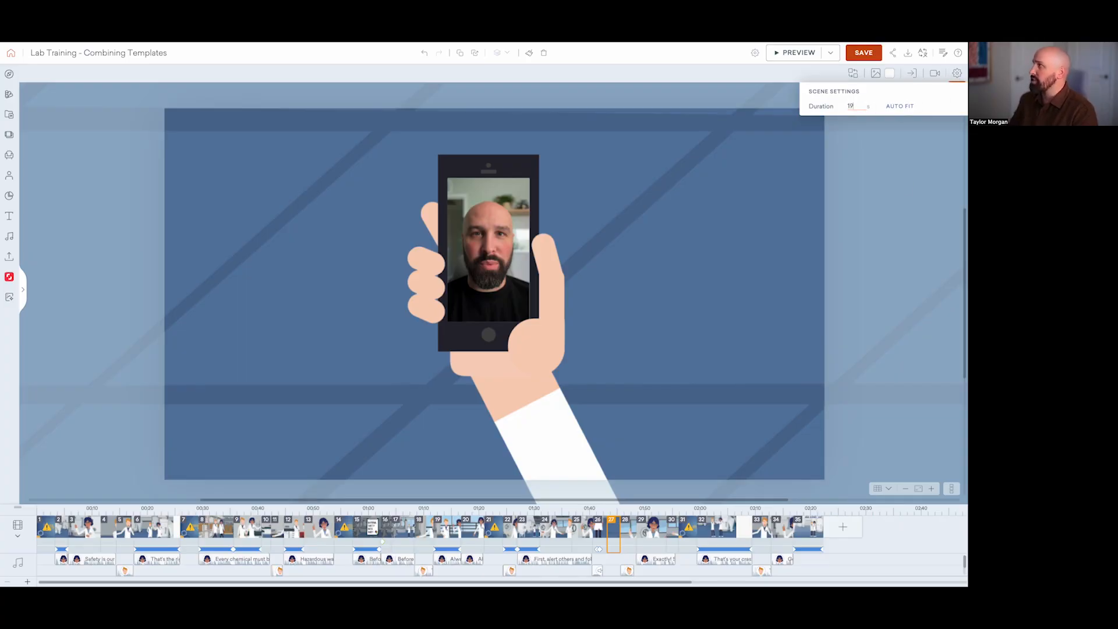
key("Return")
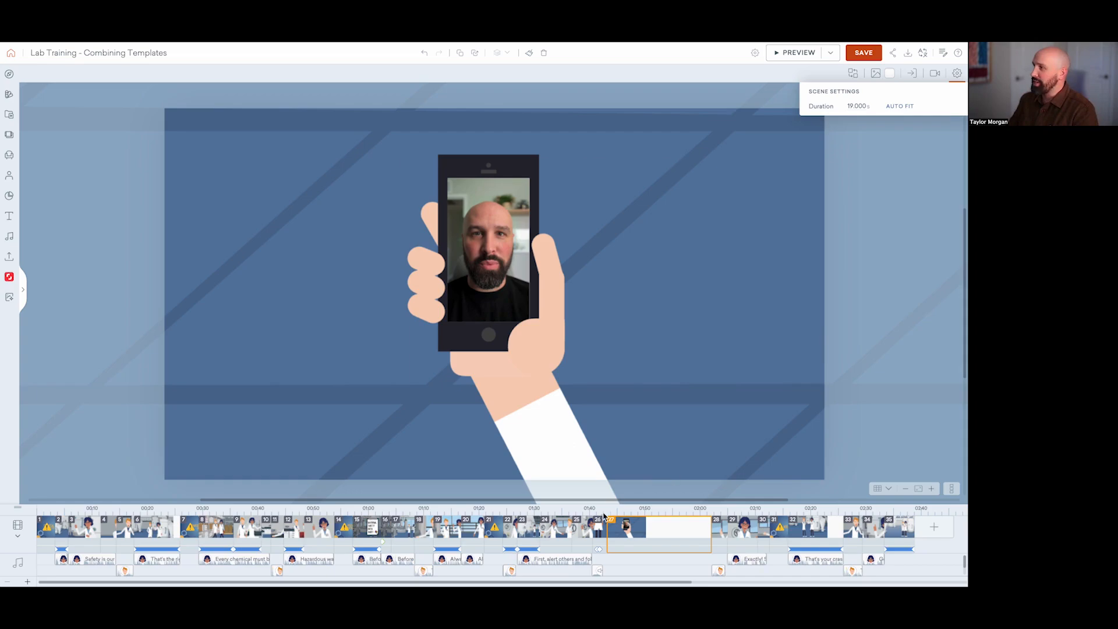
Step: Search the red-haired scientist's actions in scene 26 for "answer" and preview a standing phone-call action
left_click(599, 531)
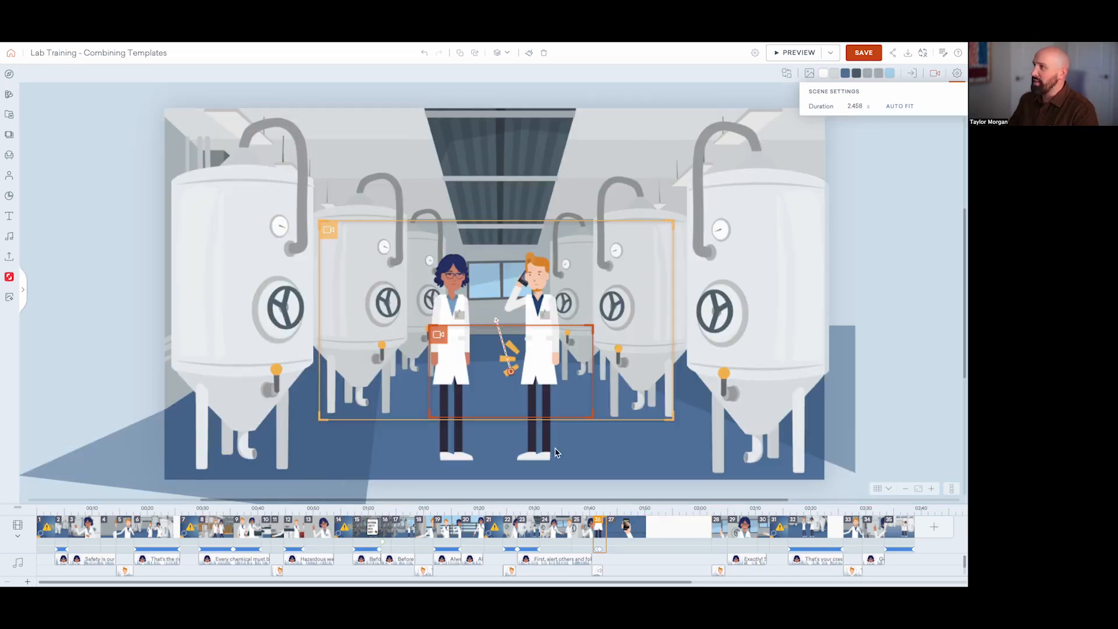
left_click(537, 308)
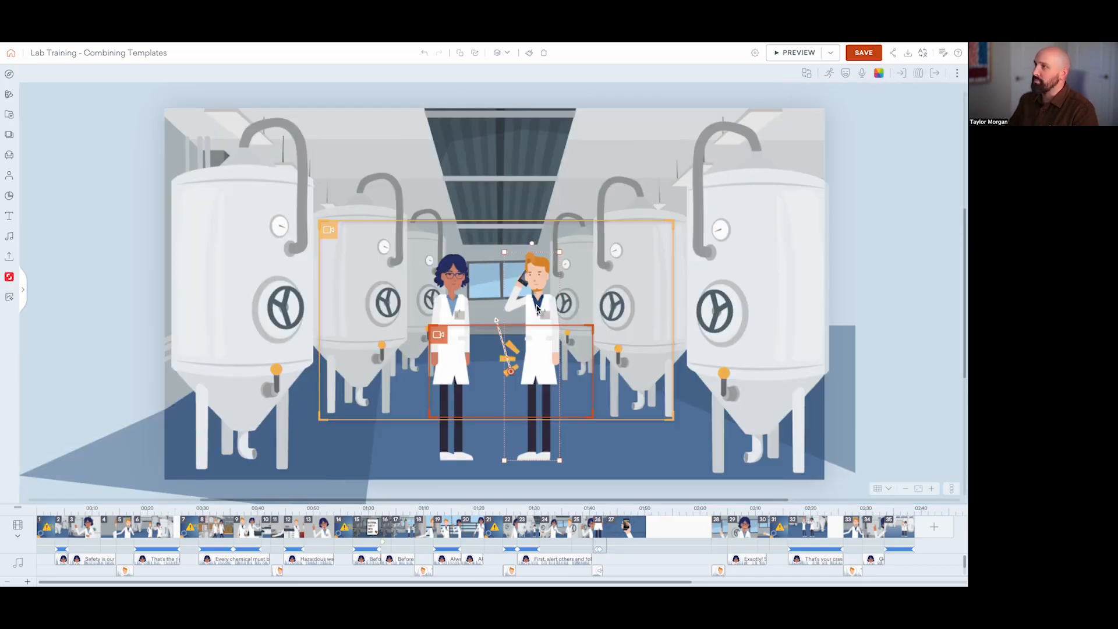
left_click(829, 74)
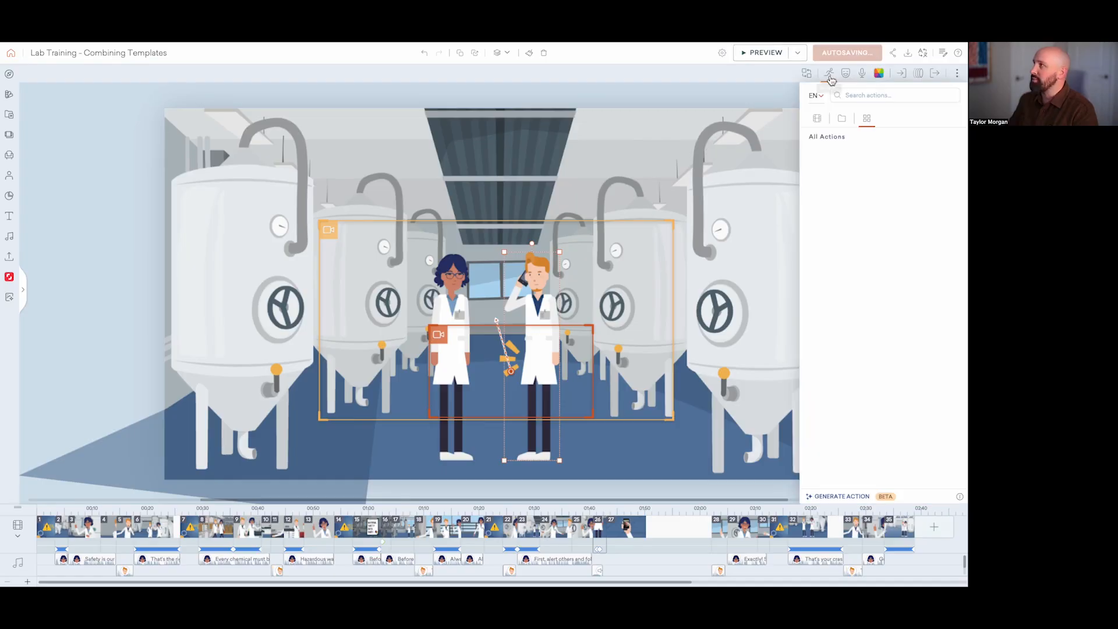
left_click(880, 99)
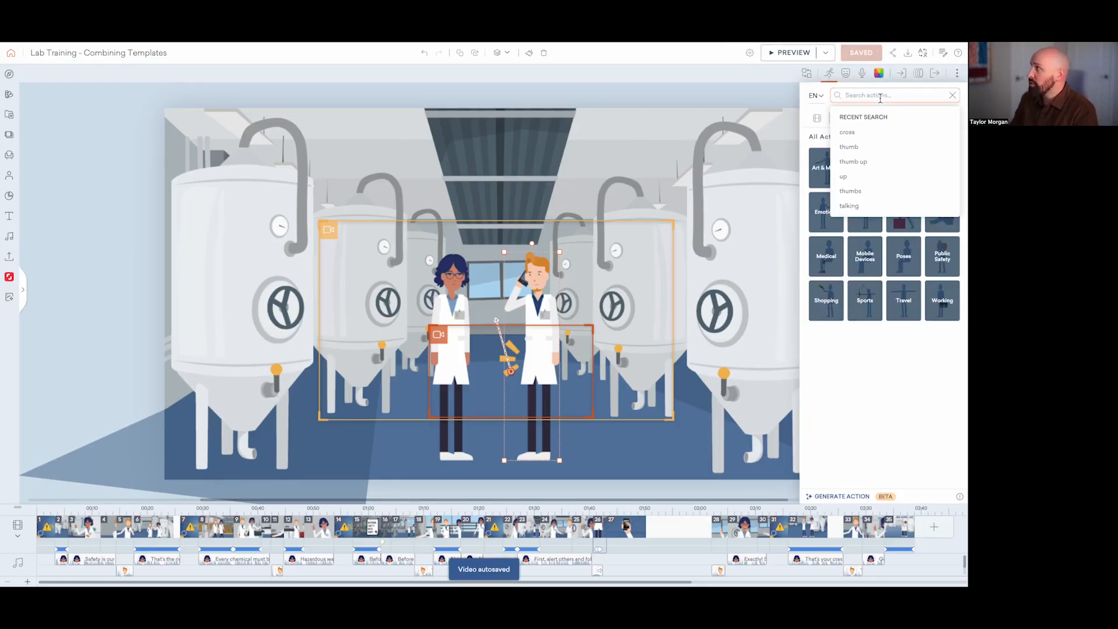
type("asnwe")
key("BackSpace")
key("BackSpace")
key("BackSpace")
key("BackSpace")
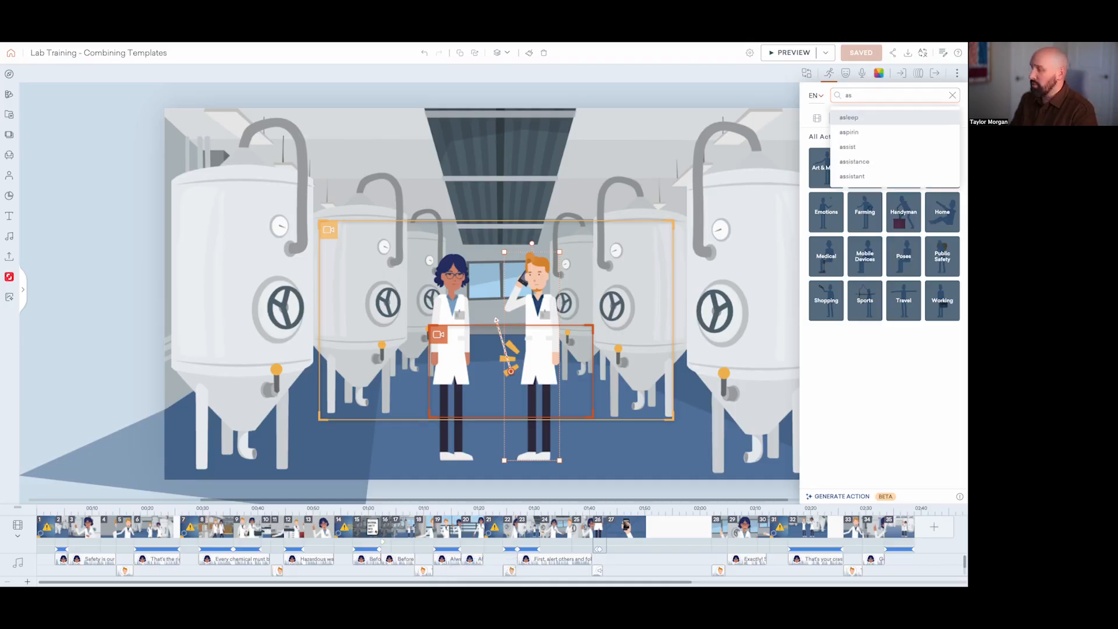
type("nswer")
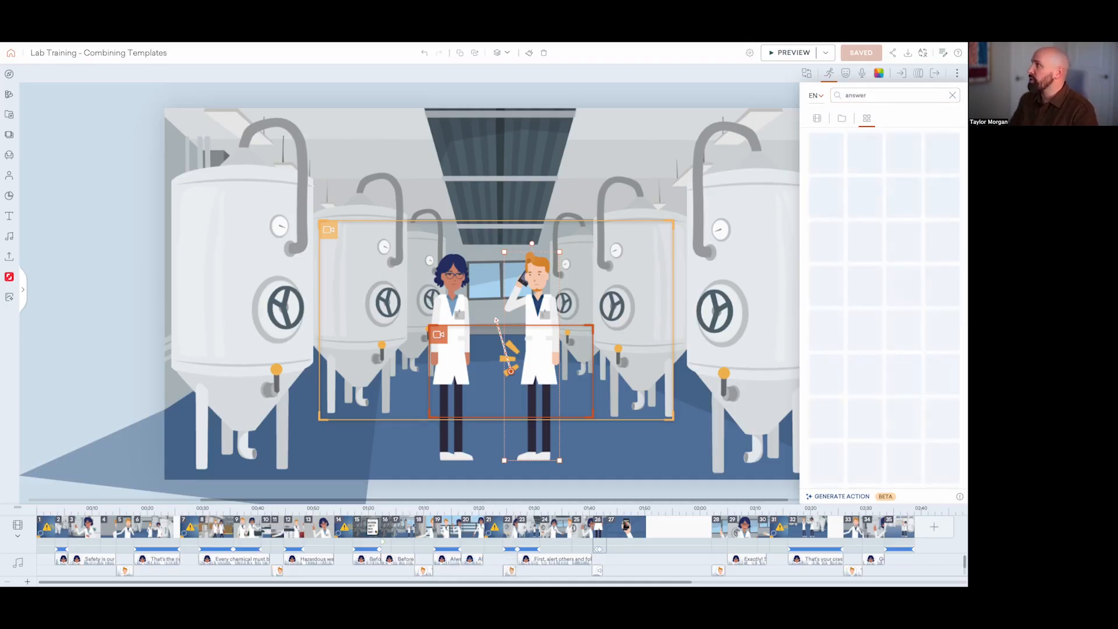
left_click(863, 227)
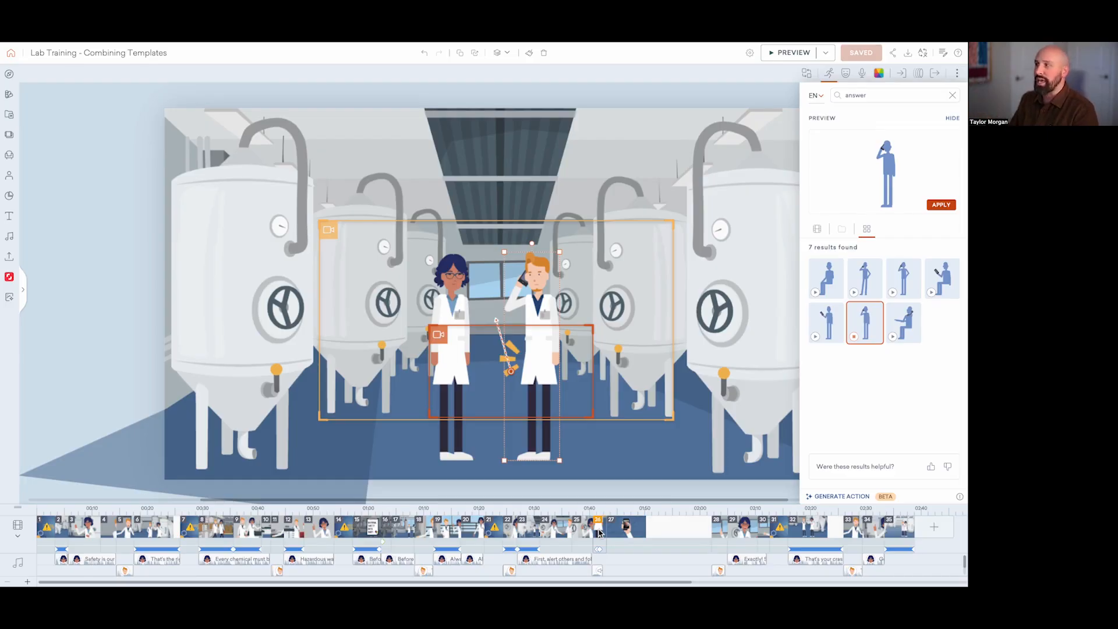
Step: Compare scenes 26 and 27 and inspect the orange effect prop between the two scientists in scene 26
left_click(637, 532)
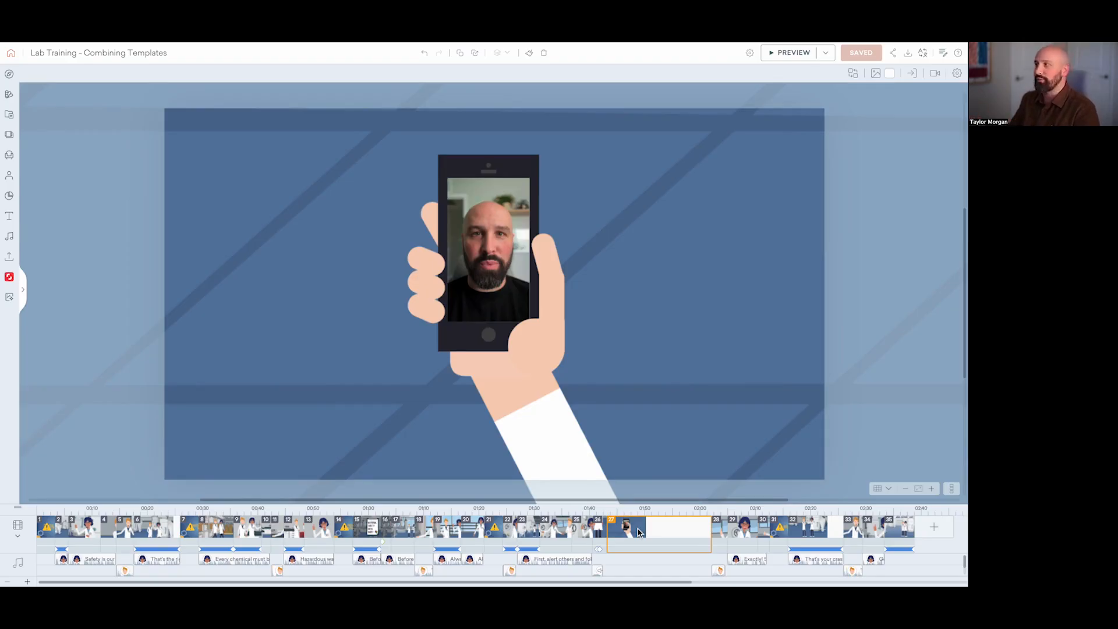
left_click(596, 528)
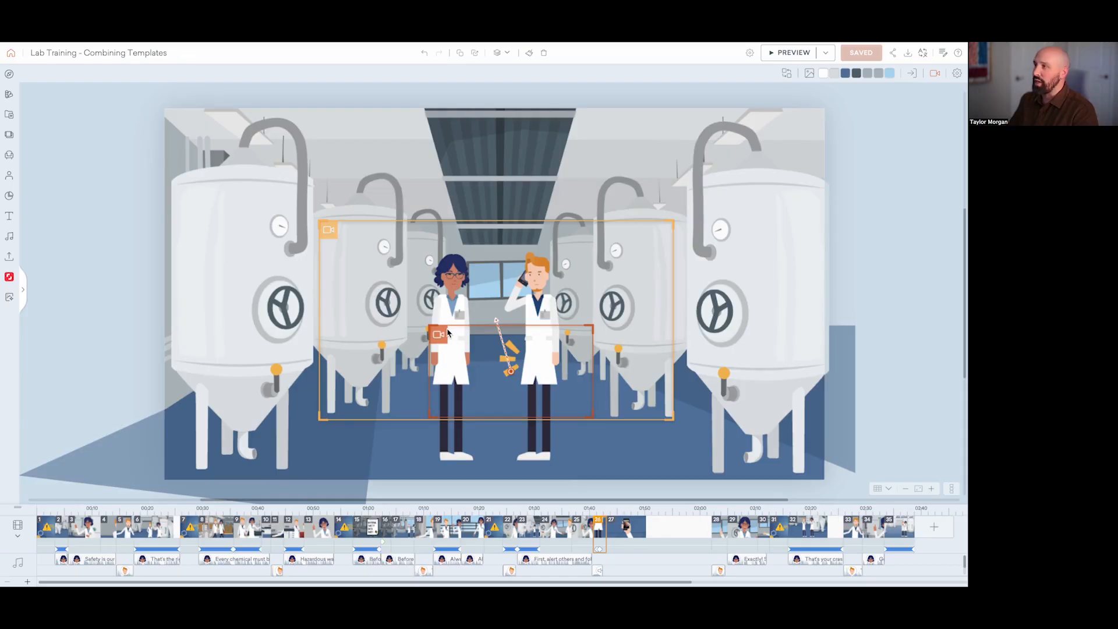
left_click(511, 357)
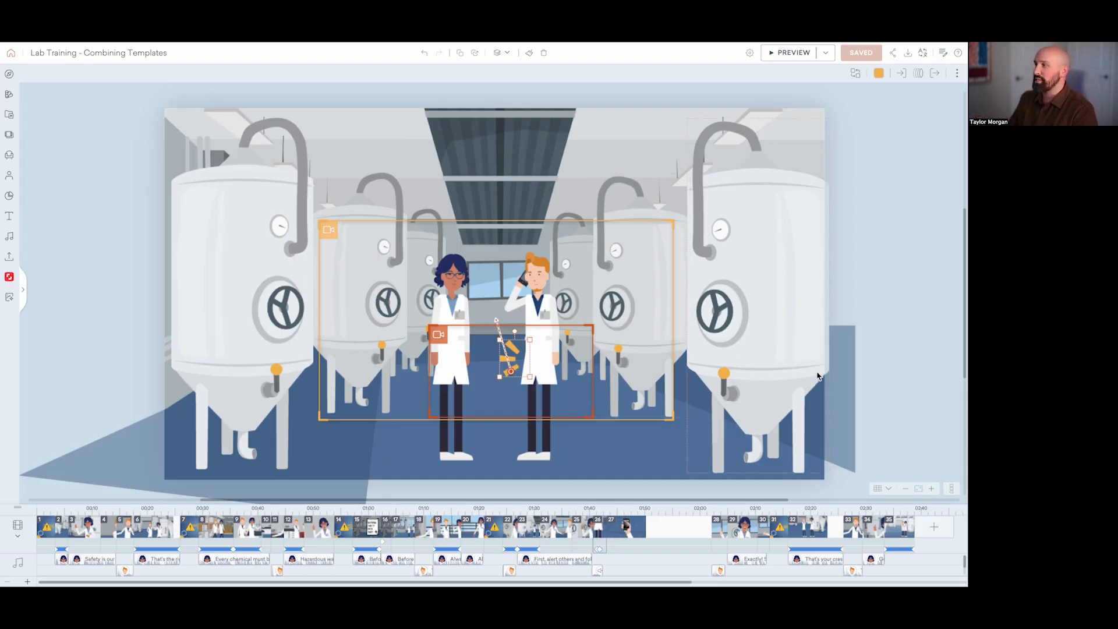
left_click(644, 533)
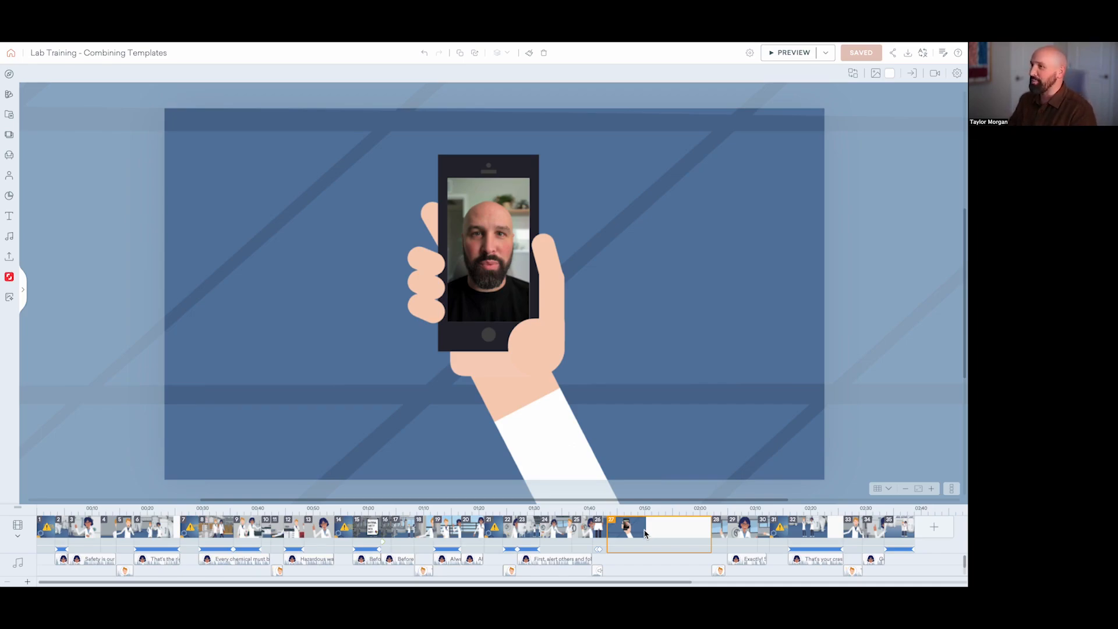
Step: Preview the entire lab training video from the opening title scene
left_click(44, 532)
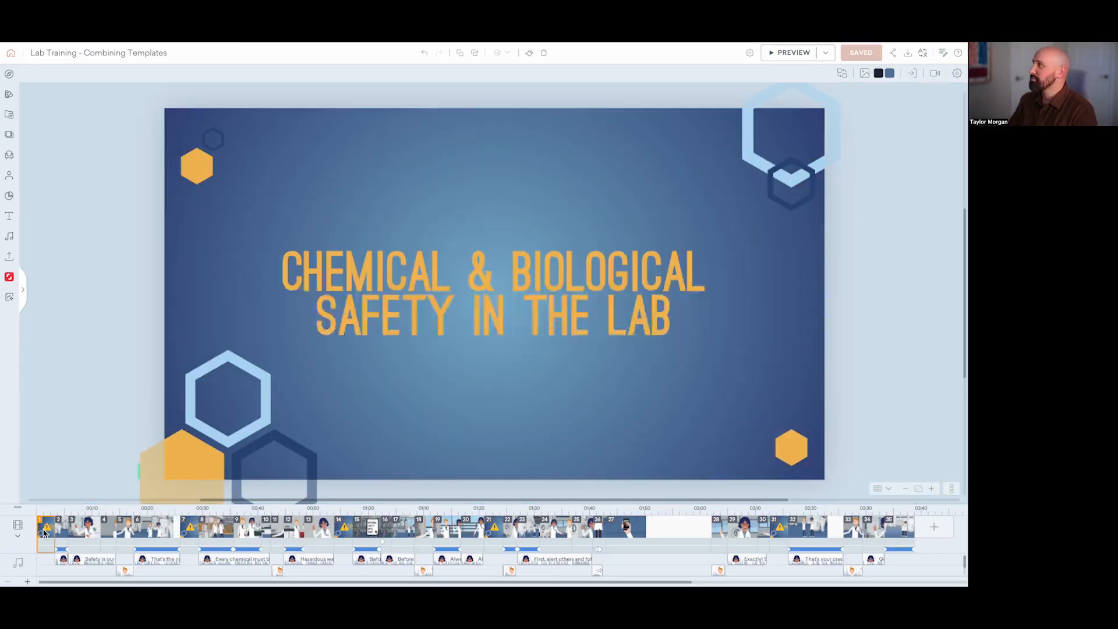
left_click(795, 52)
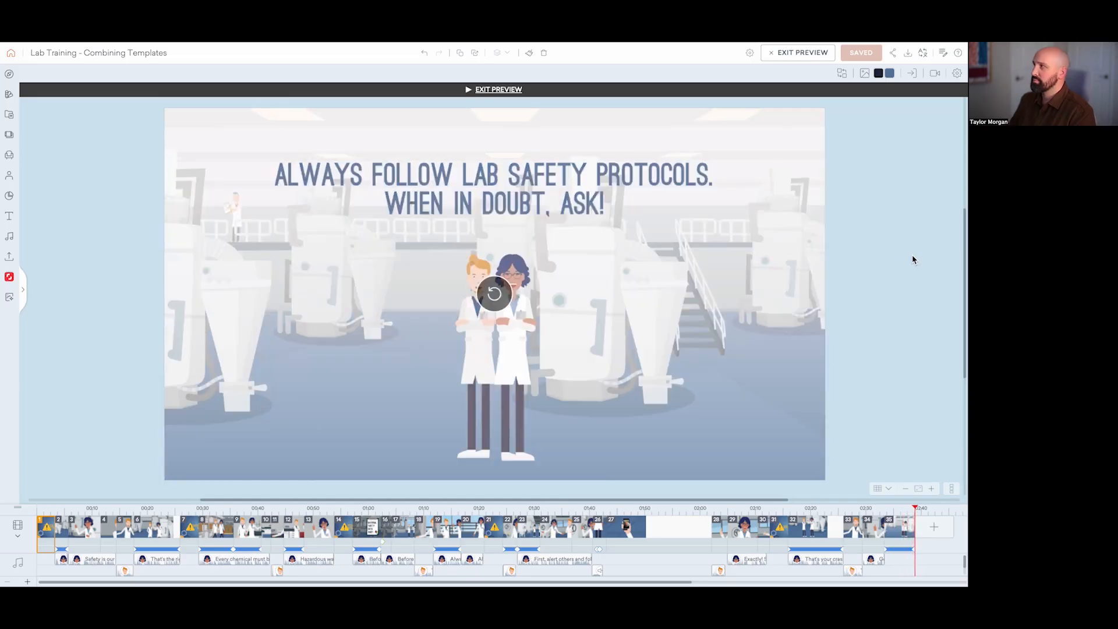
key("Escape")
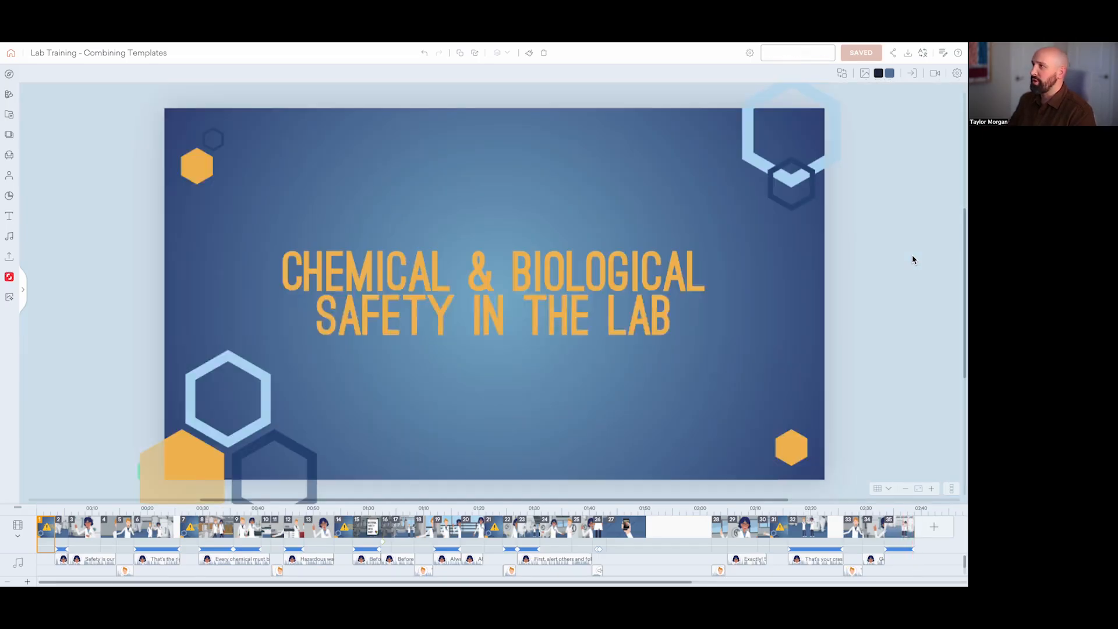